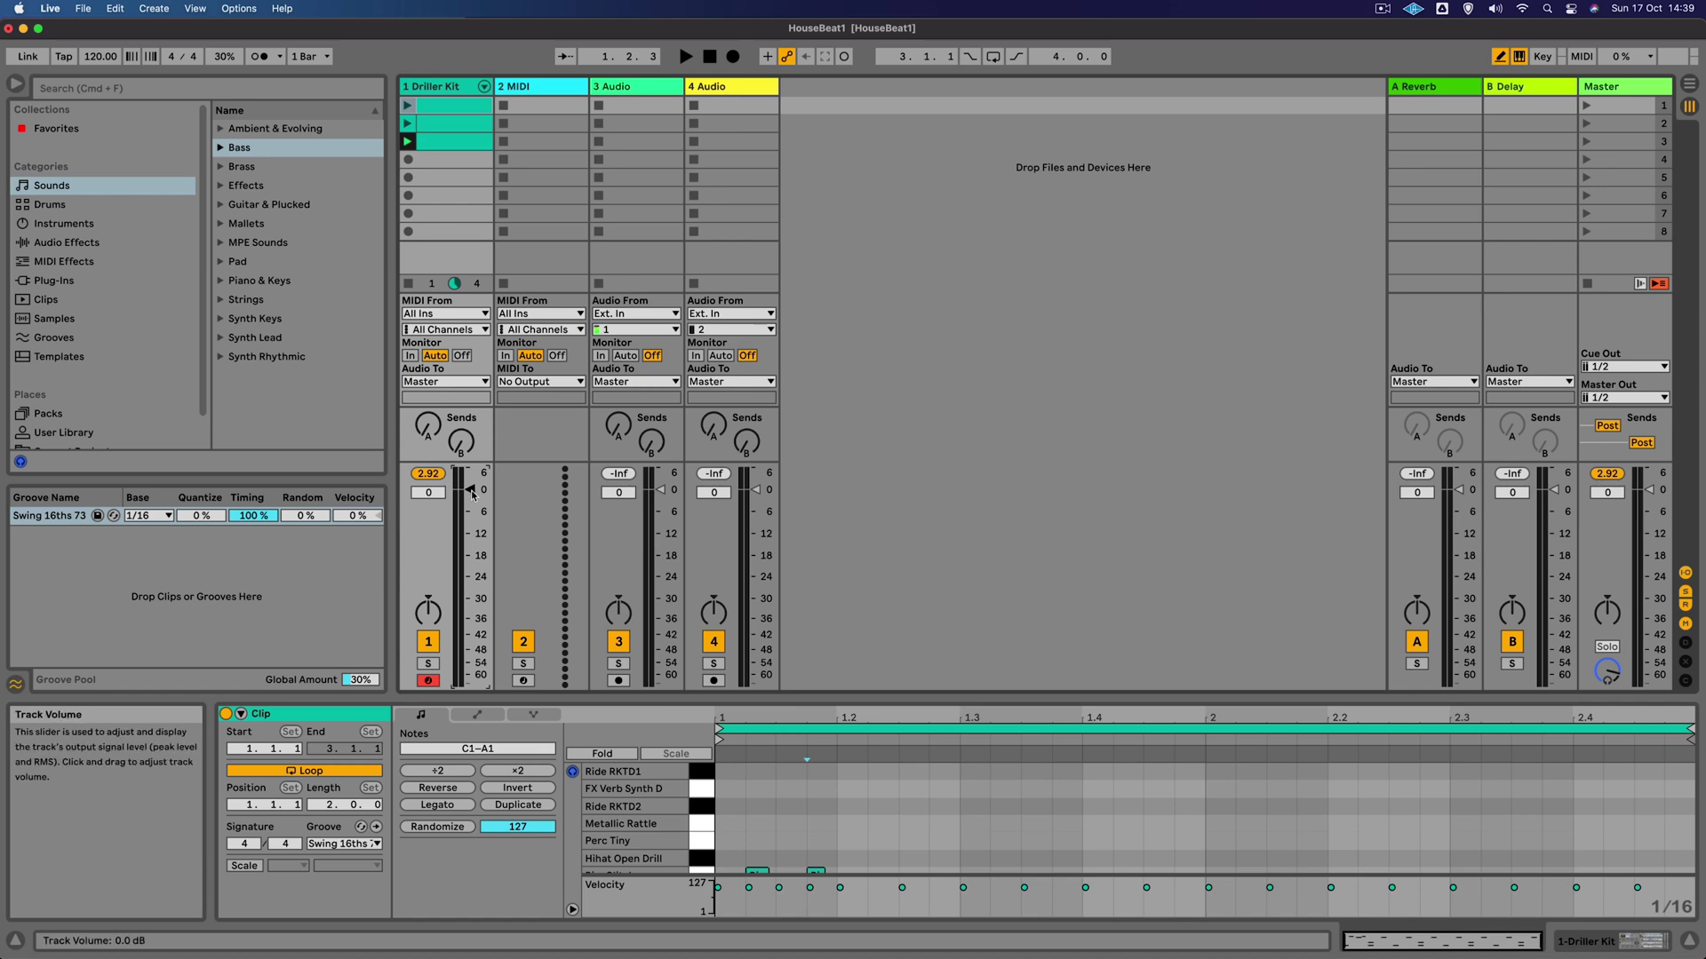
Bring the Driller Kit track 1 volume fader from -2.2 dB down to -4.4 dB.
drag(472, 494, 471, 488)
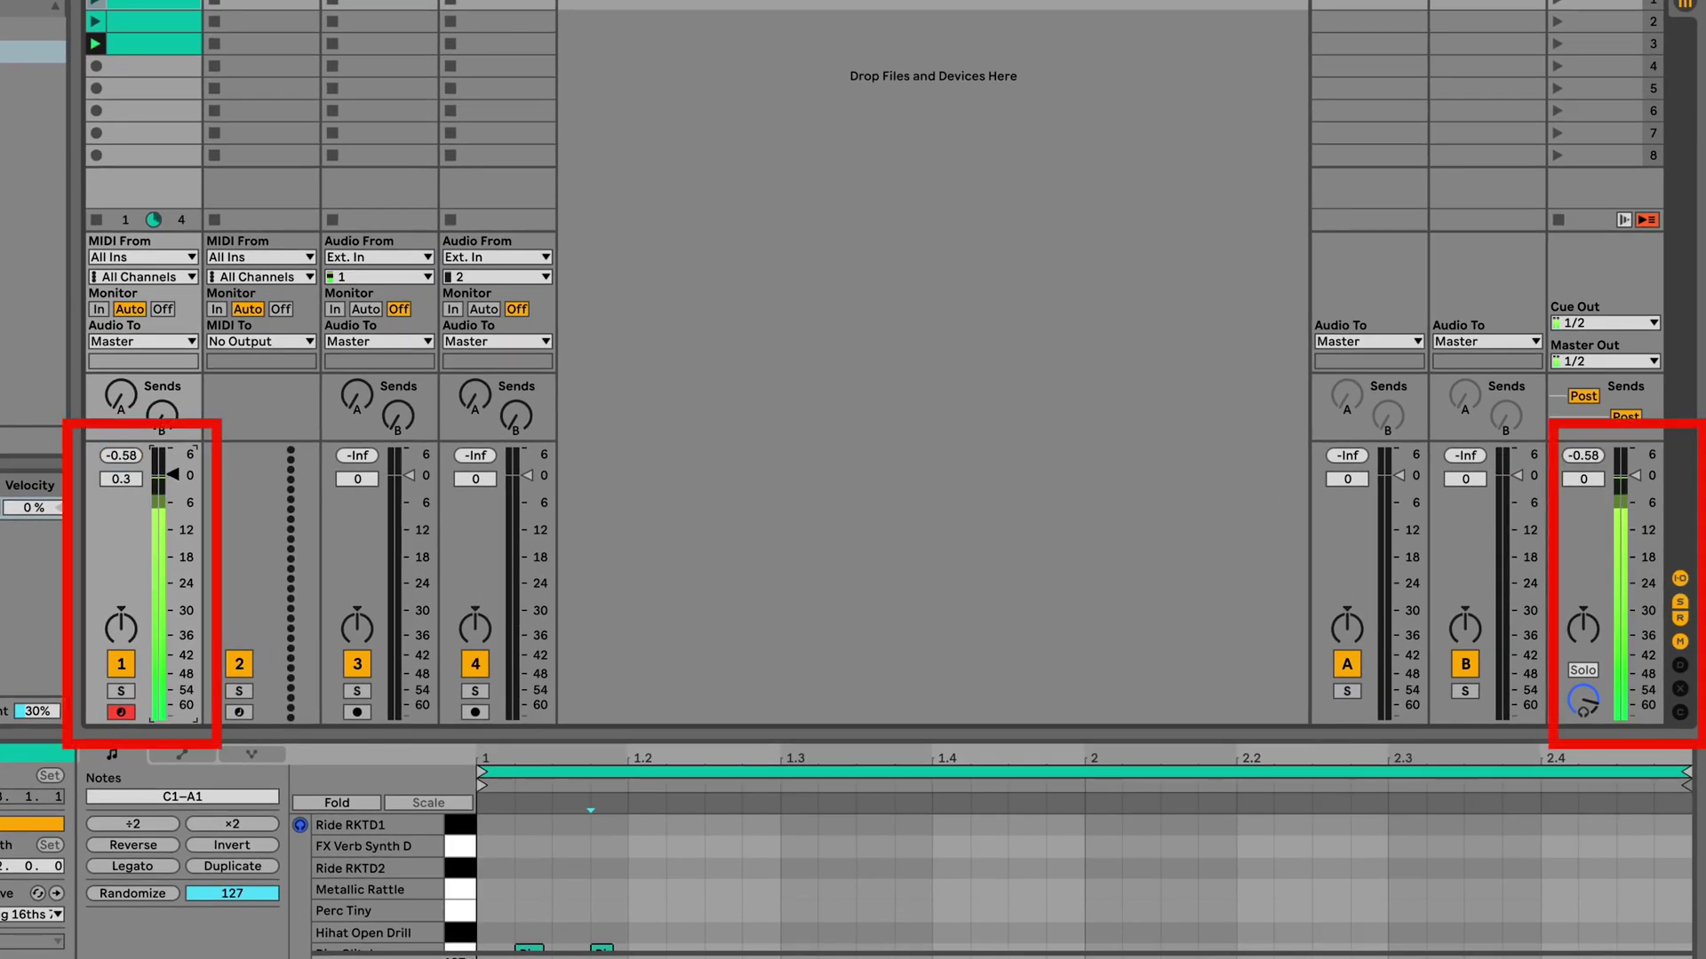
drag(121, 479, 121, 458)
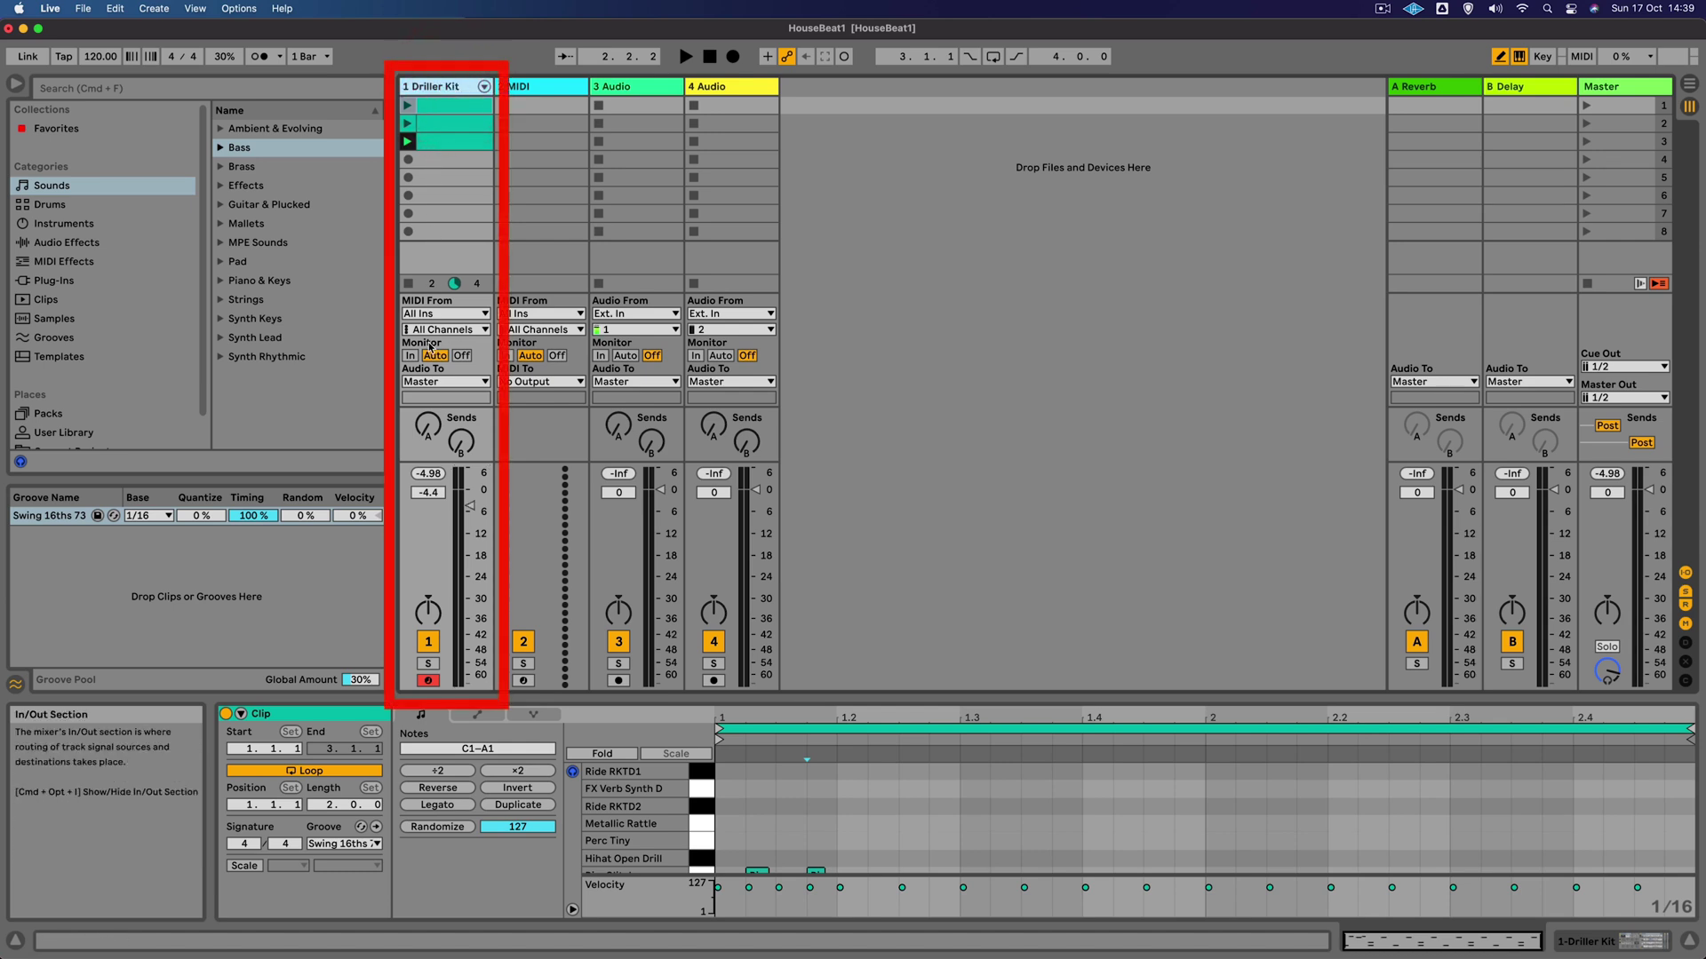
Select and record-arm the 2 MIDI track, then launch scene 1.
click(539, 89)
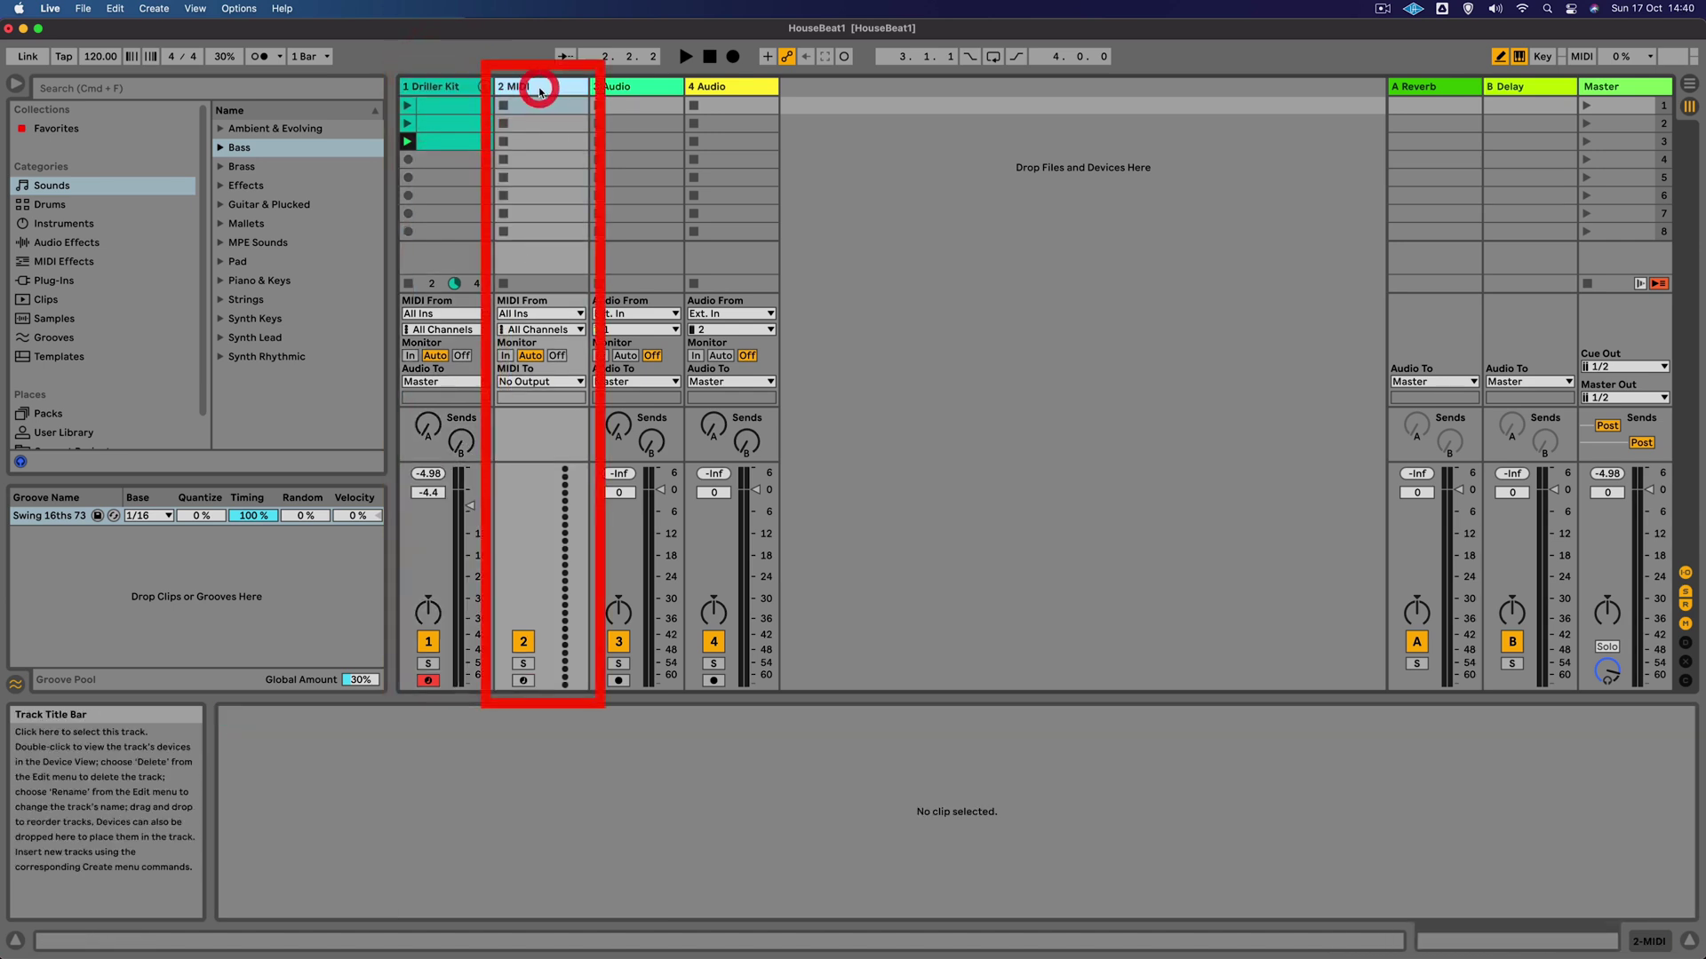
click(523, 682)
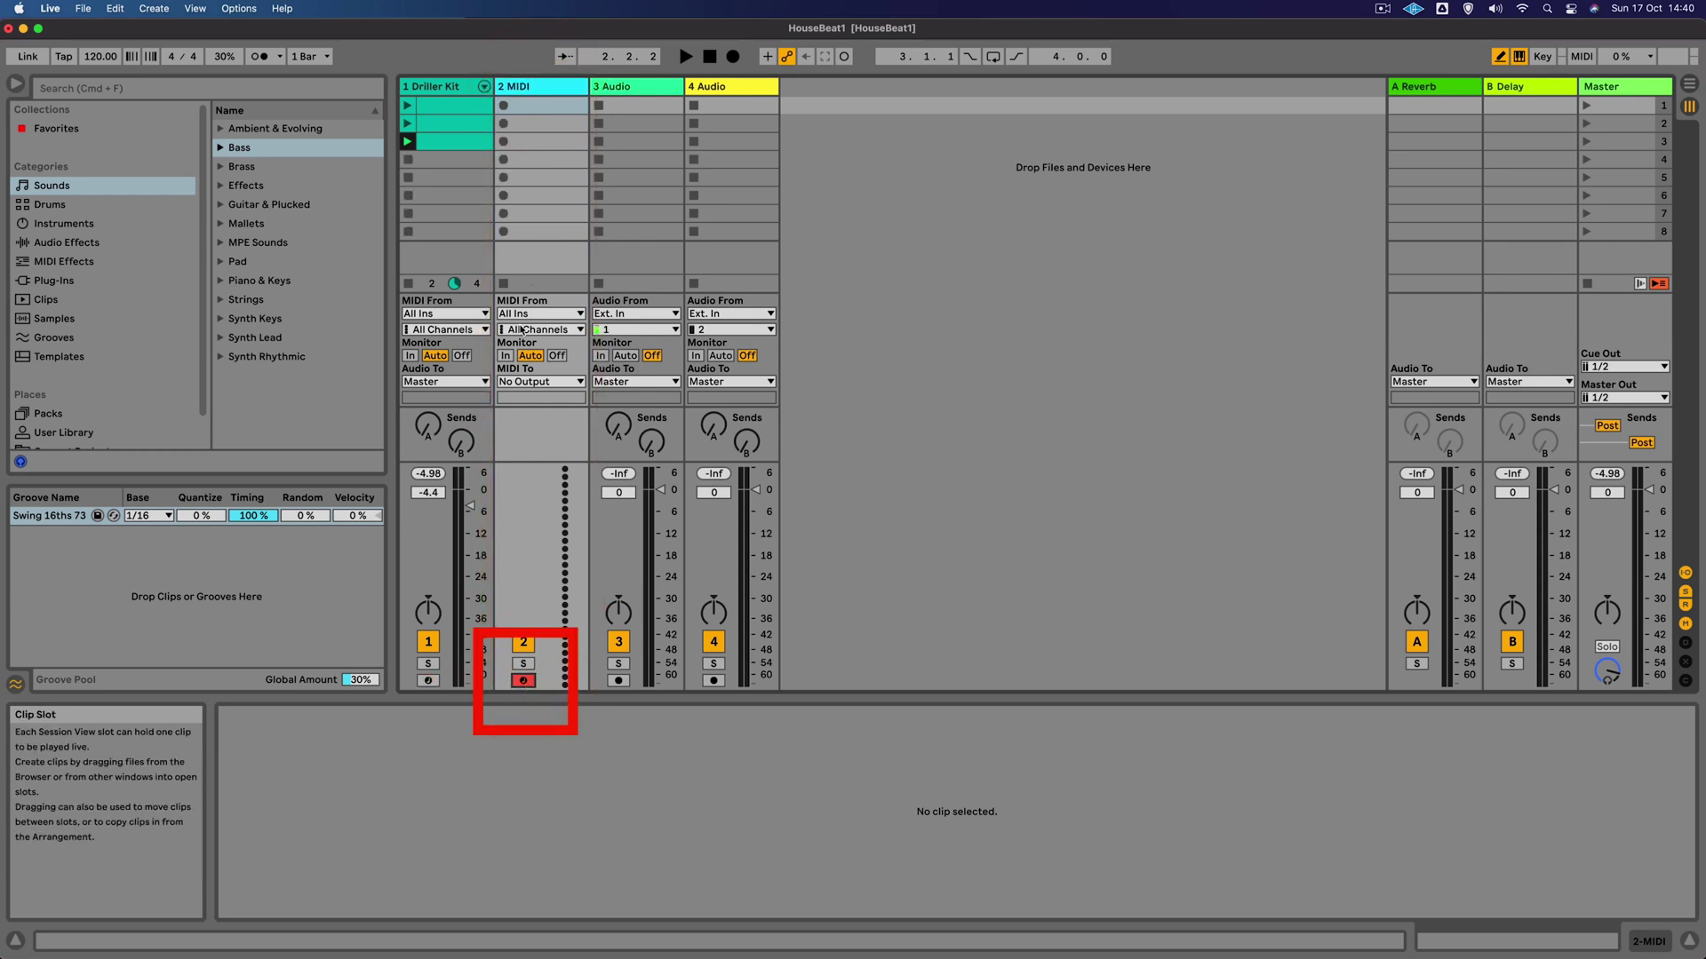
click(928, 146)
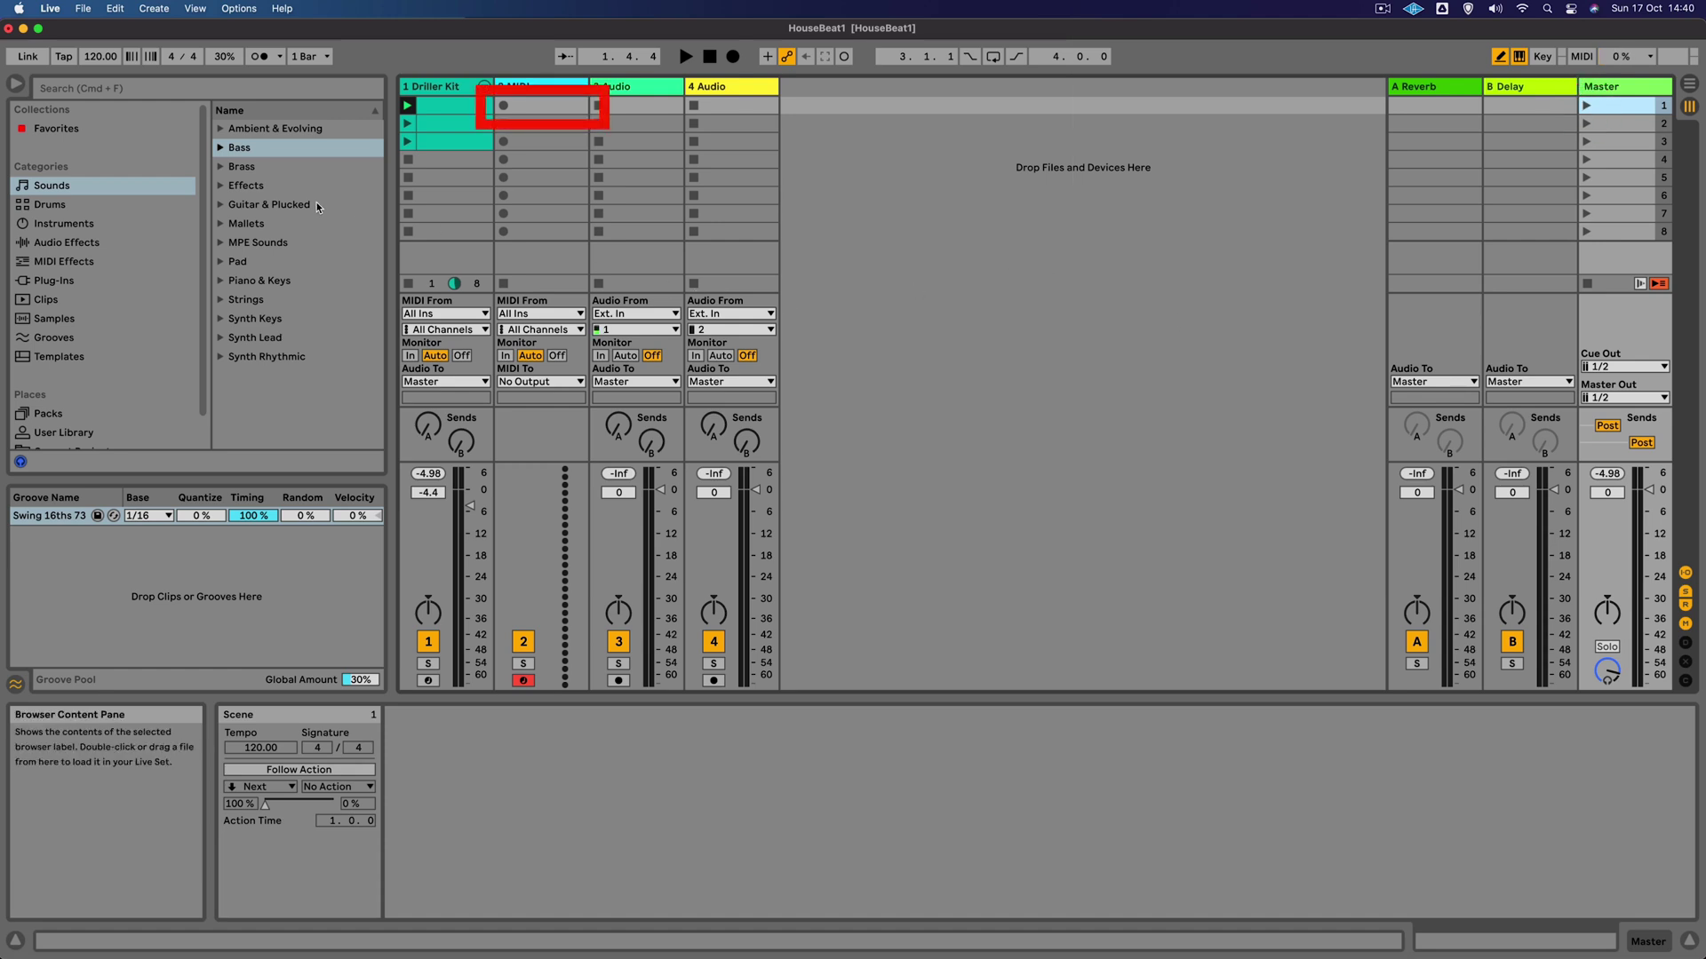
Show the Sounds > Bass presets in an enlarged, widened browser.
drag(294, 481, 285, 578)
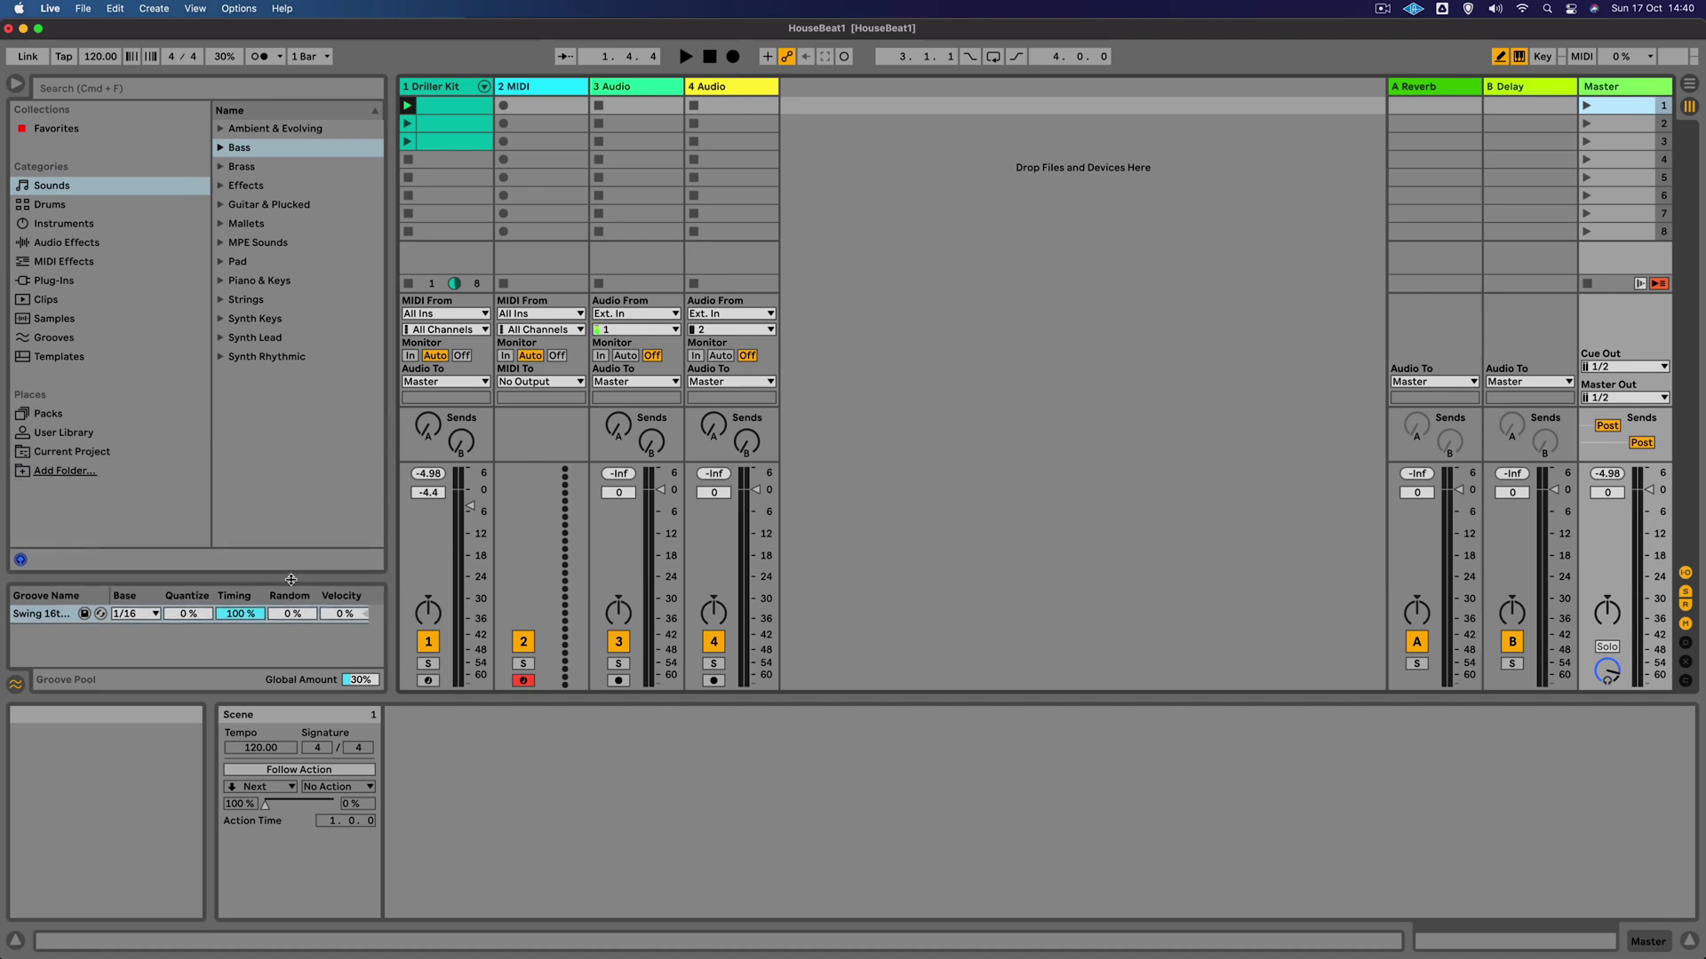
click(67, 185)
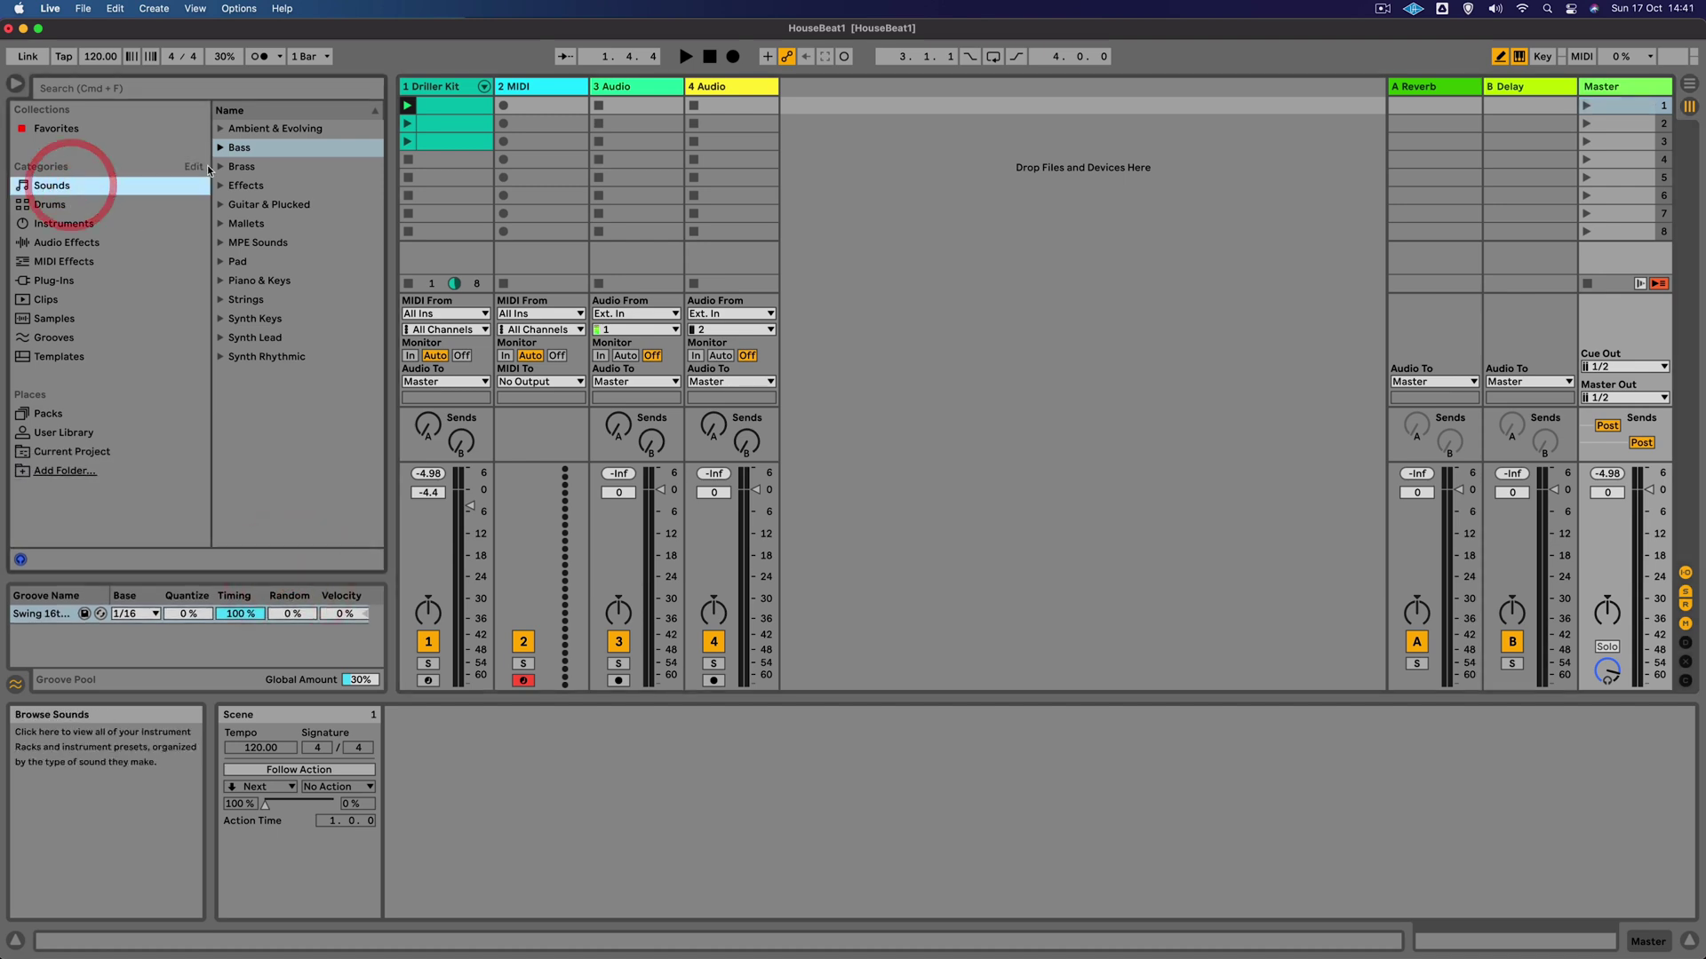
click(219, 149)
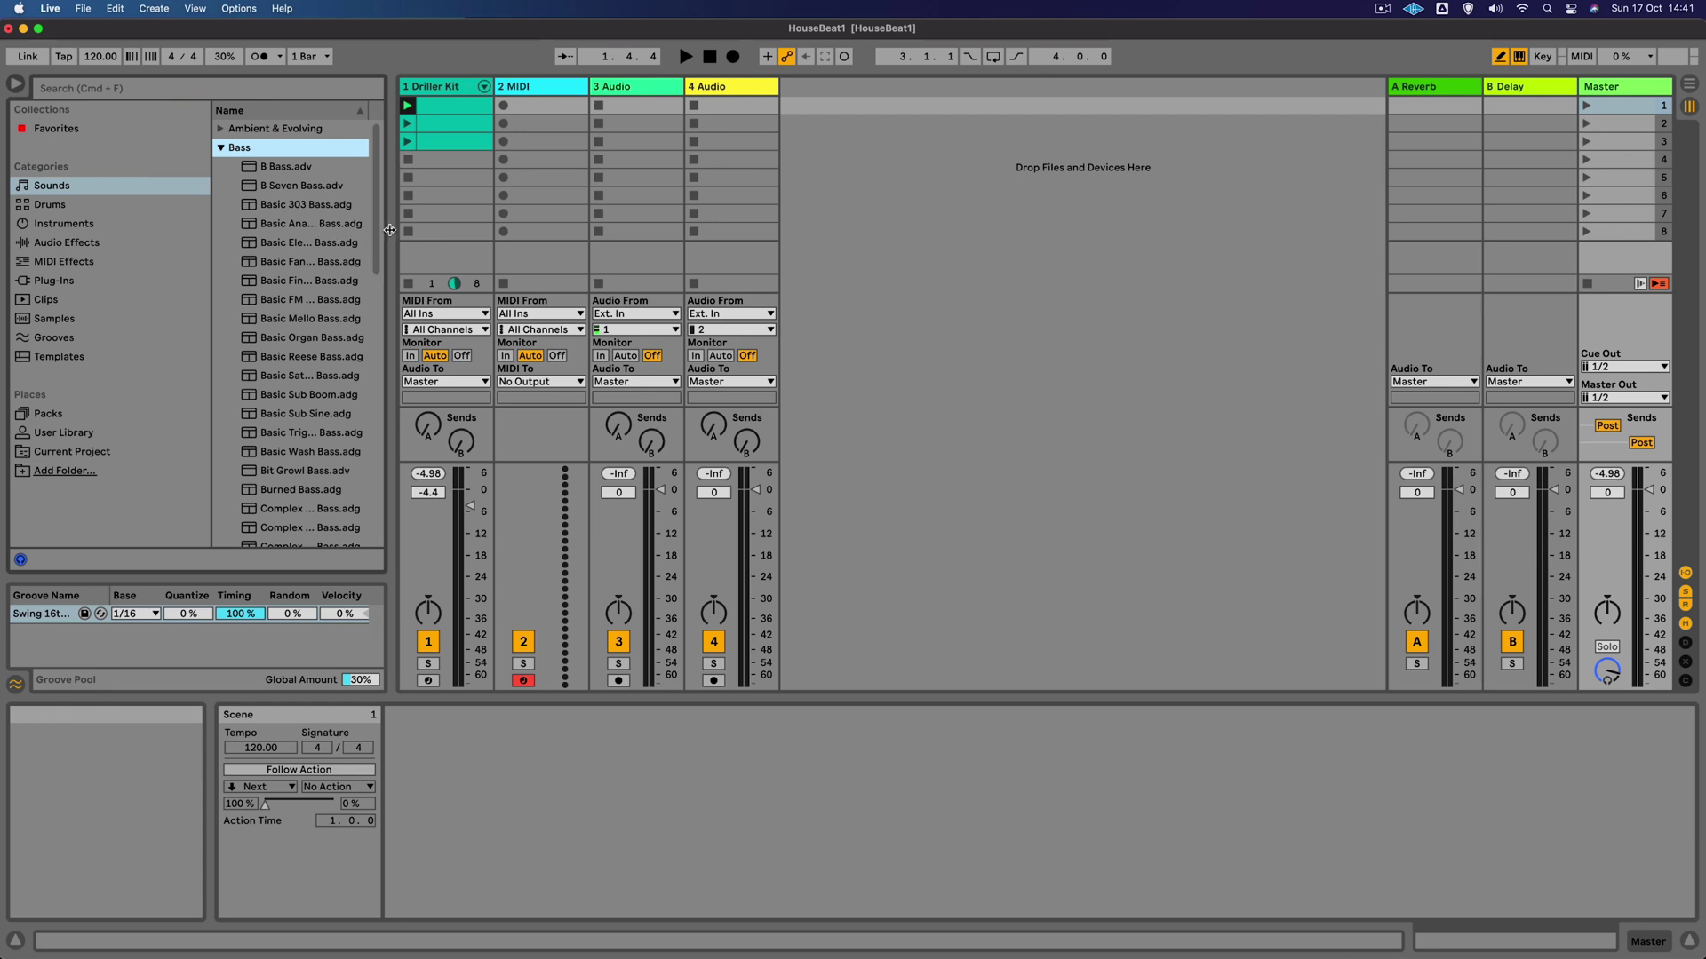
drag(384, 233, 455, 234)
Preview the Electric Drive, FM House, Mello, Organ and Reese bass presets, ending on Basic Organ Bass.
click(337, 242)
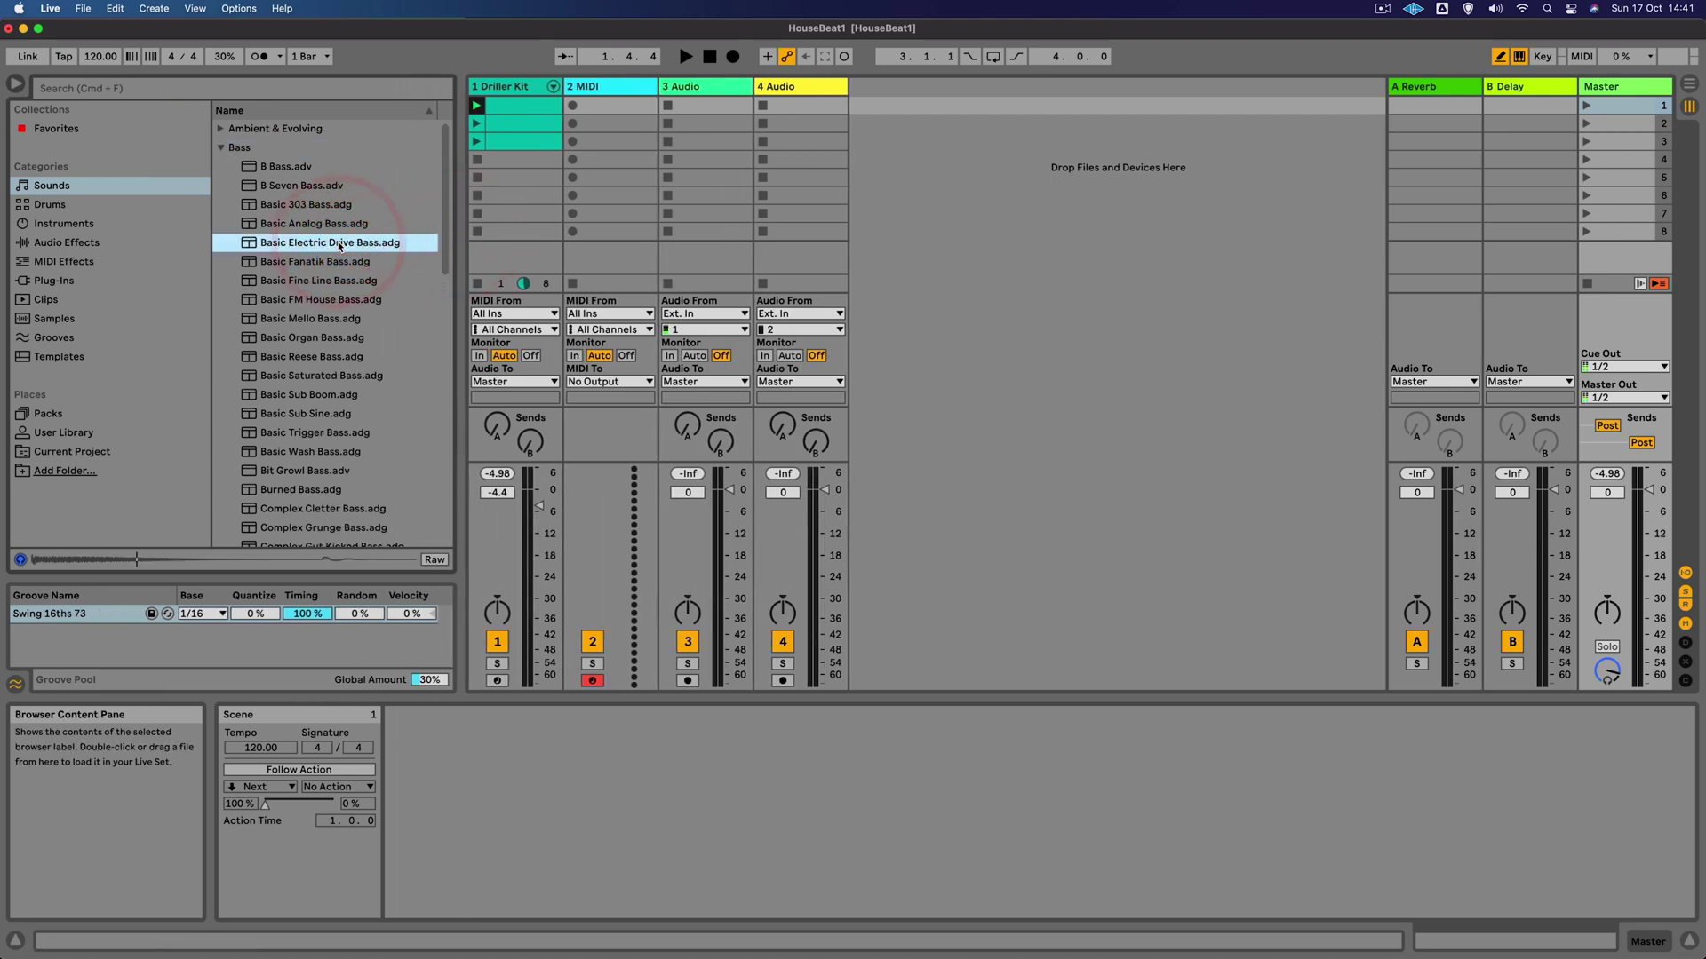
key(Down)
key(Down)
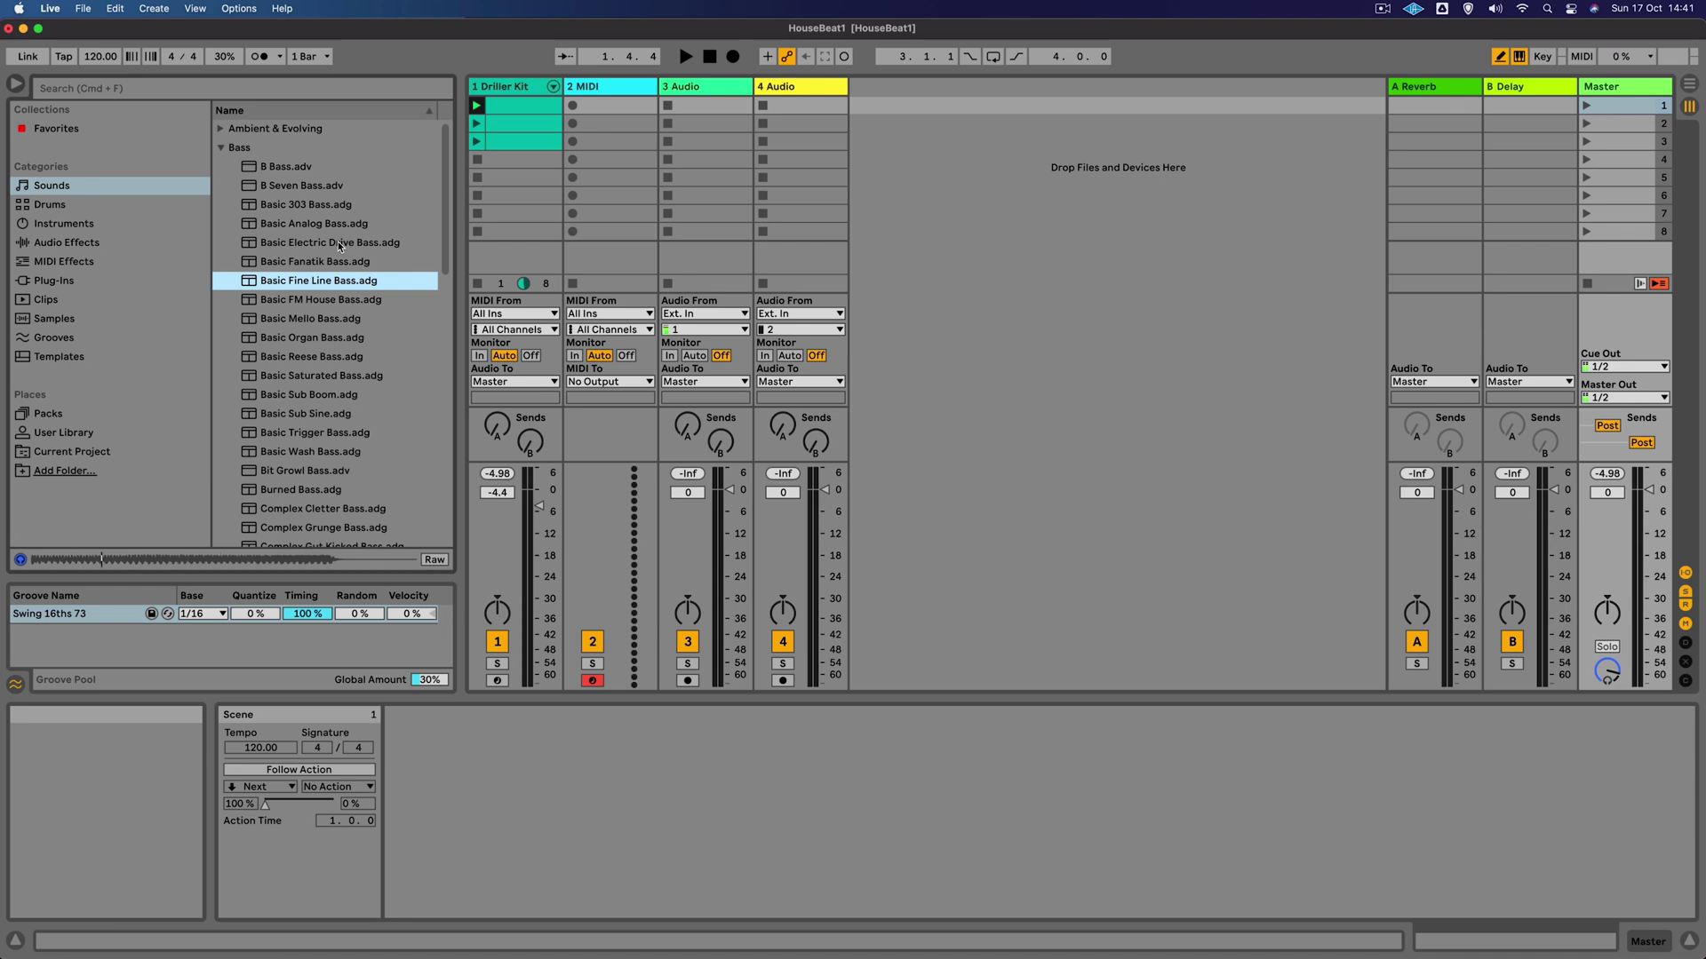
key(Down)
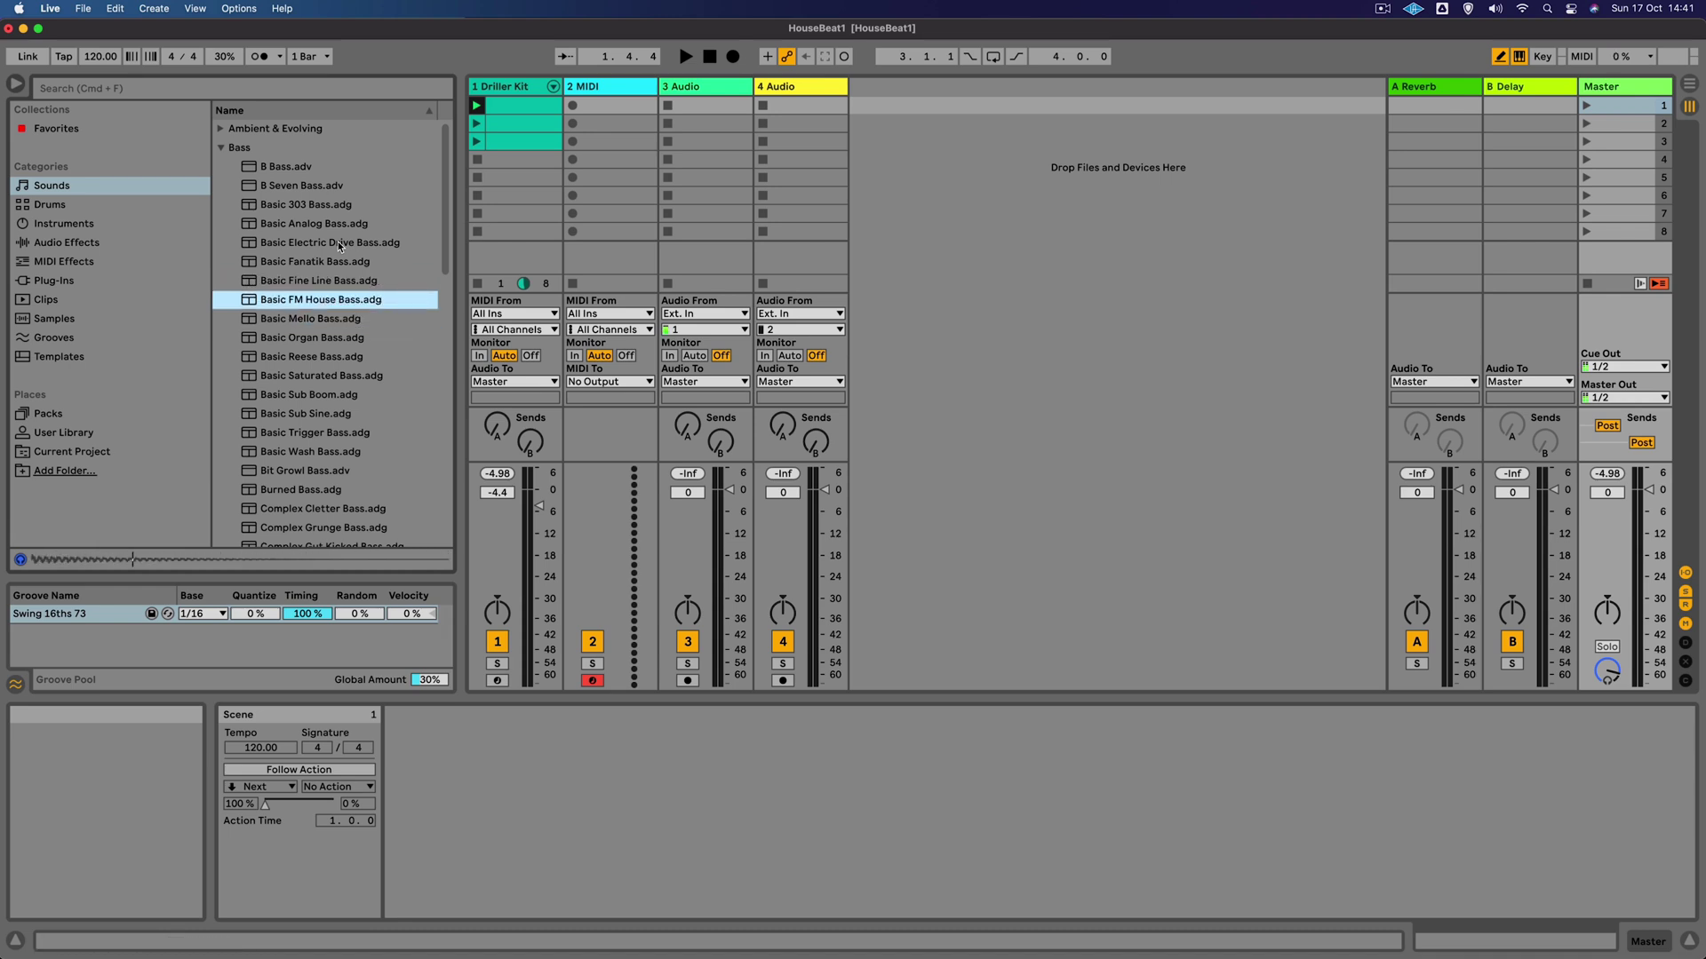
click(336, 318)
click(334, 338)
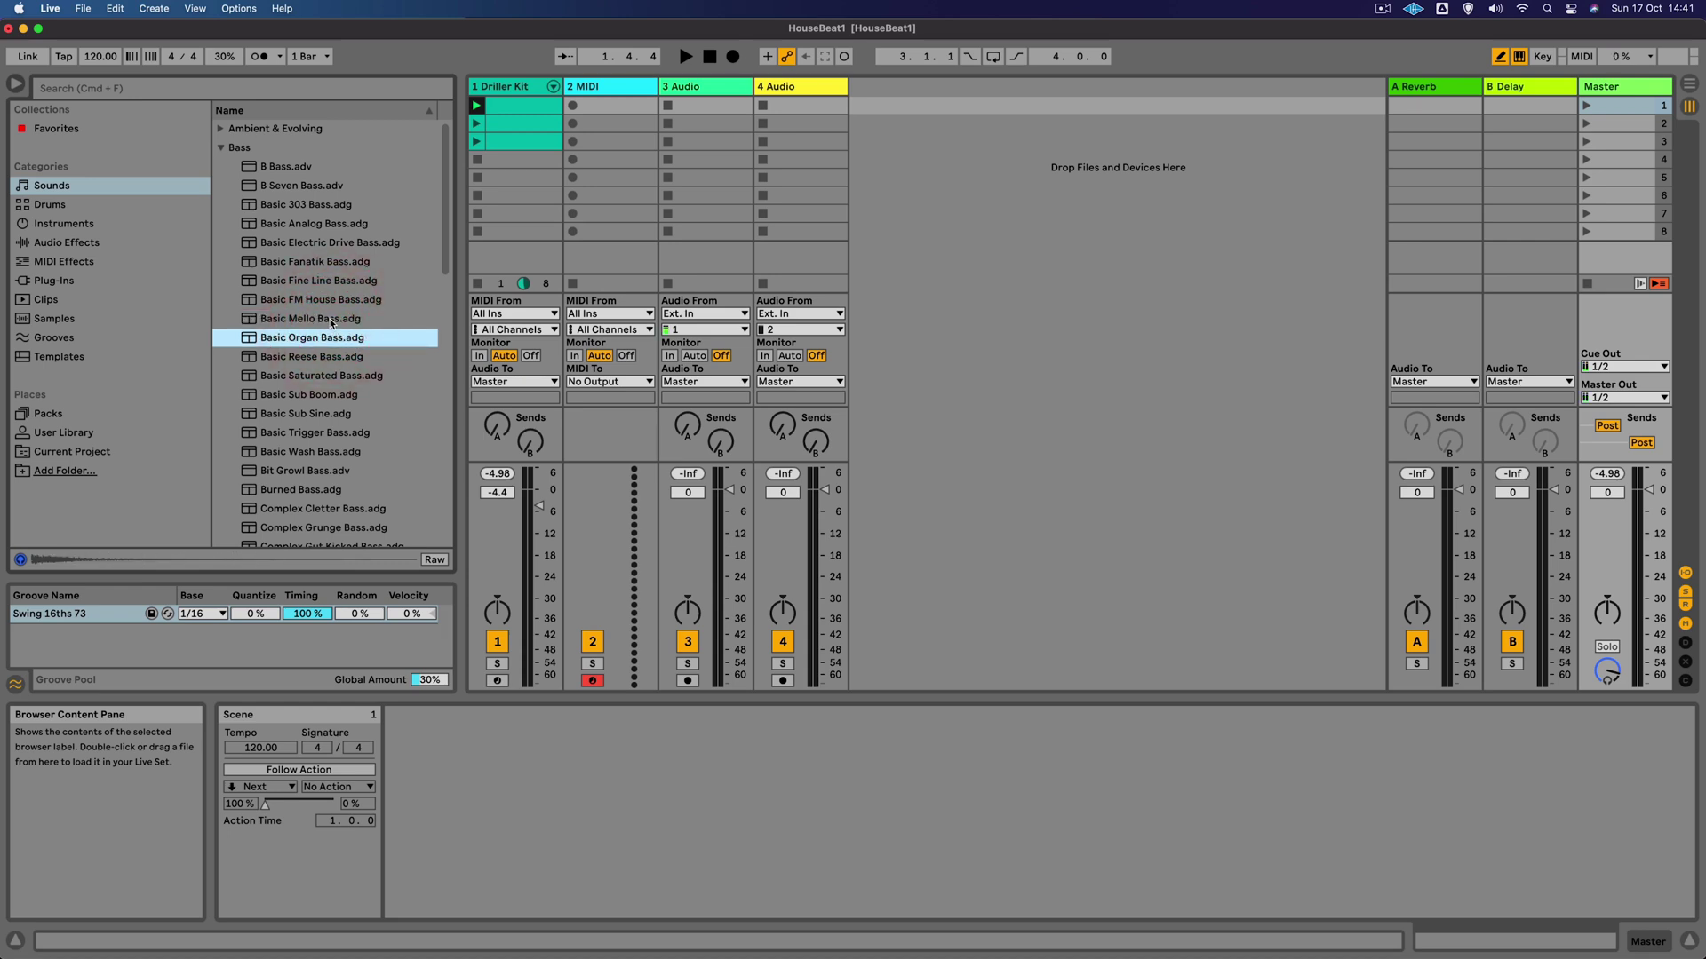
click(331, 322)
click(329, 354)
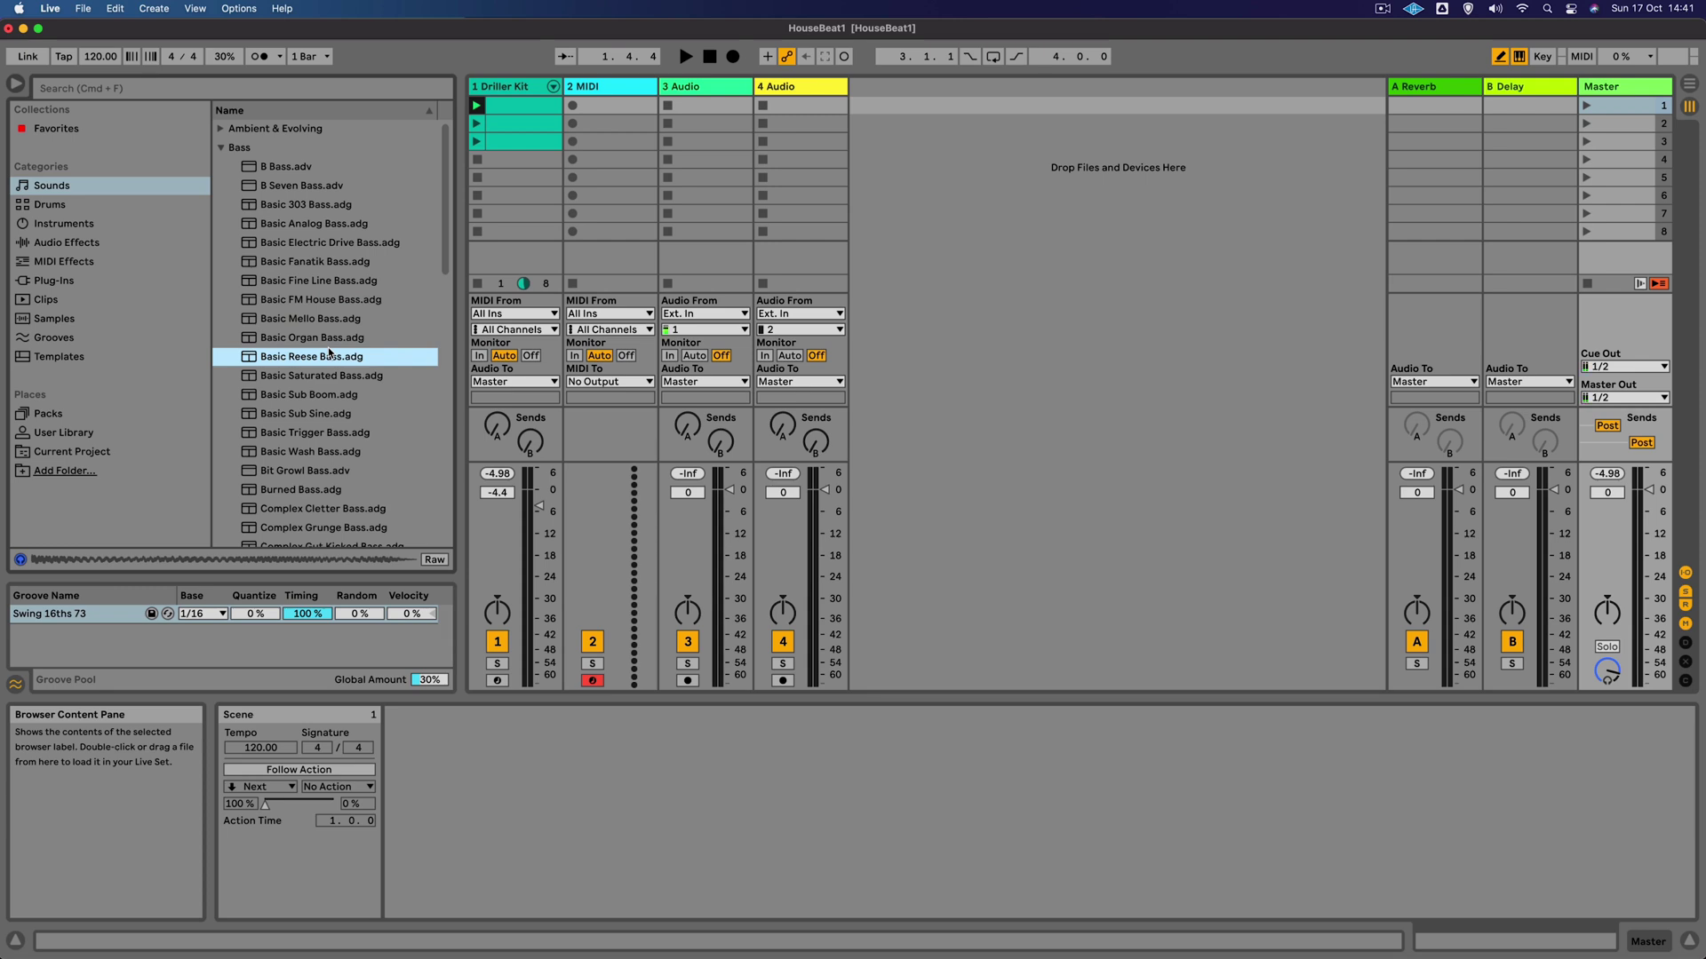
click(328, 321)
click(332, 356)
key(Up)
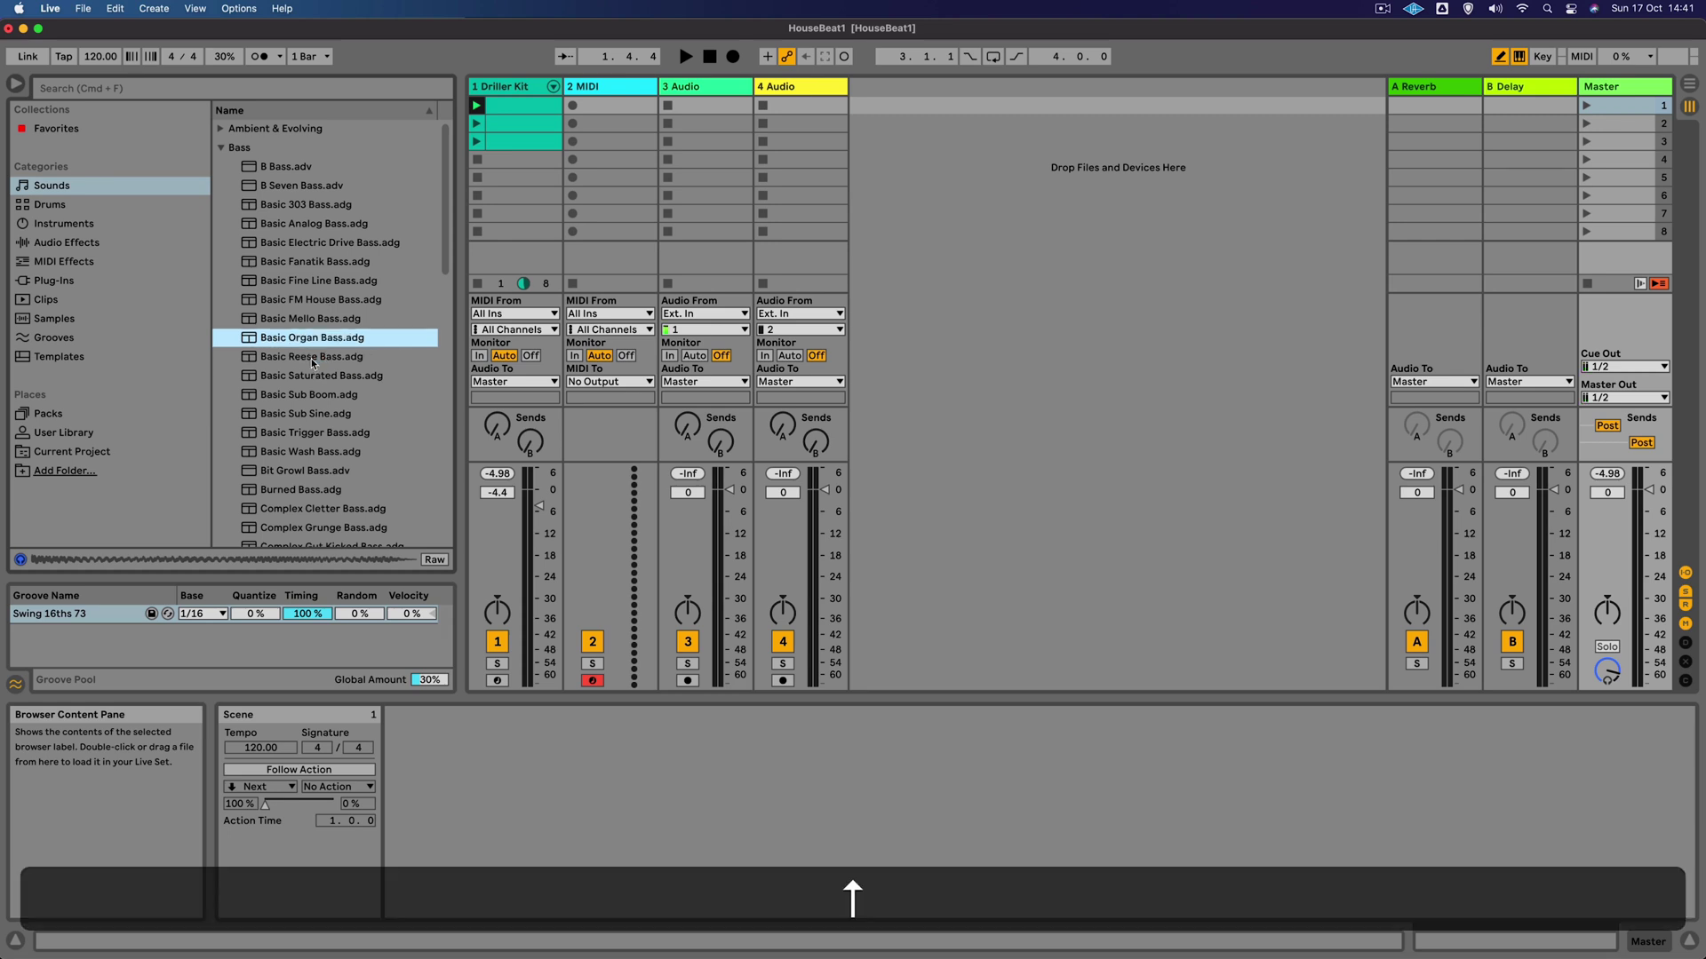
key(Down)
key(Down)
key(Down)
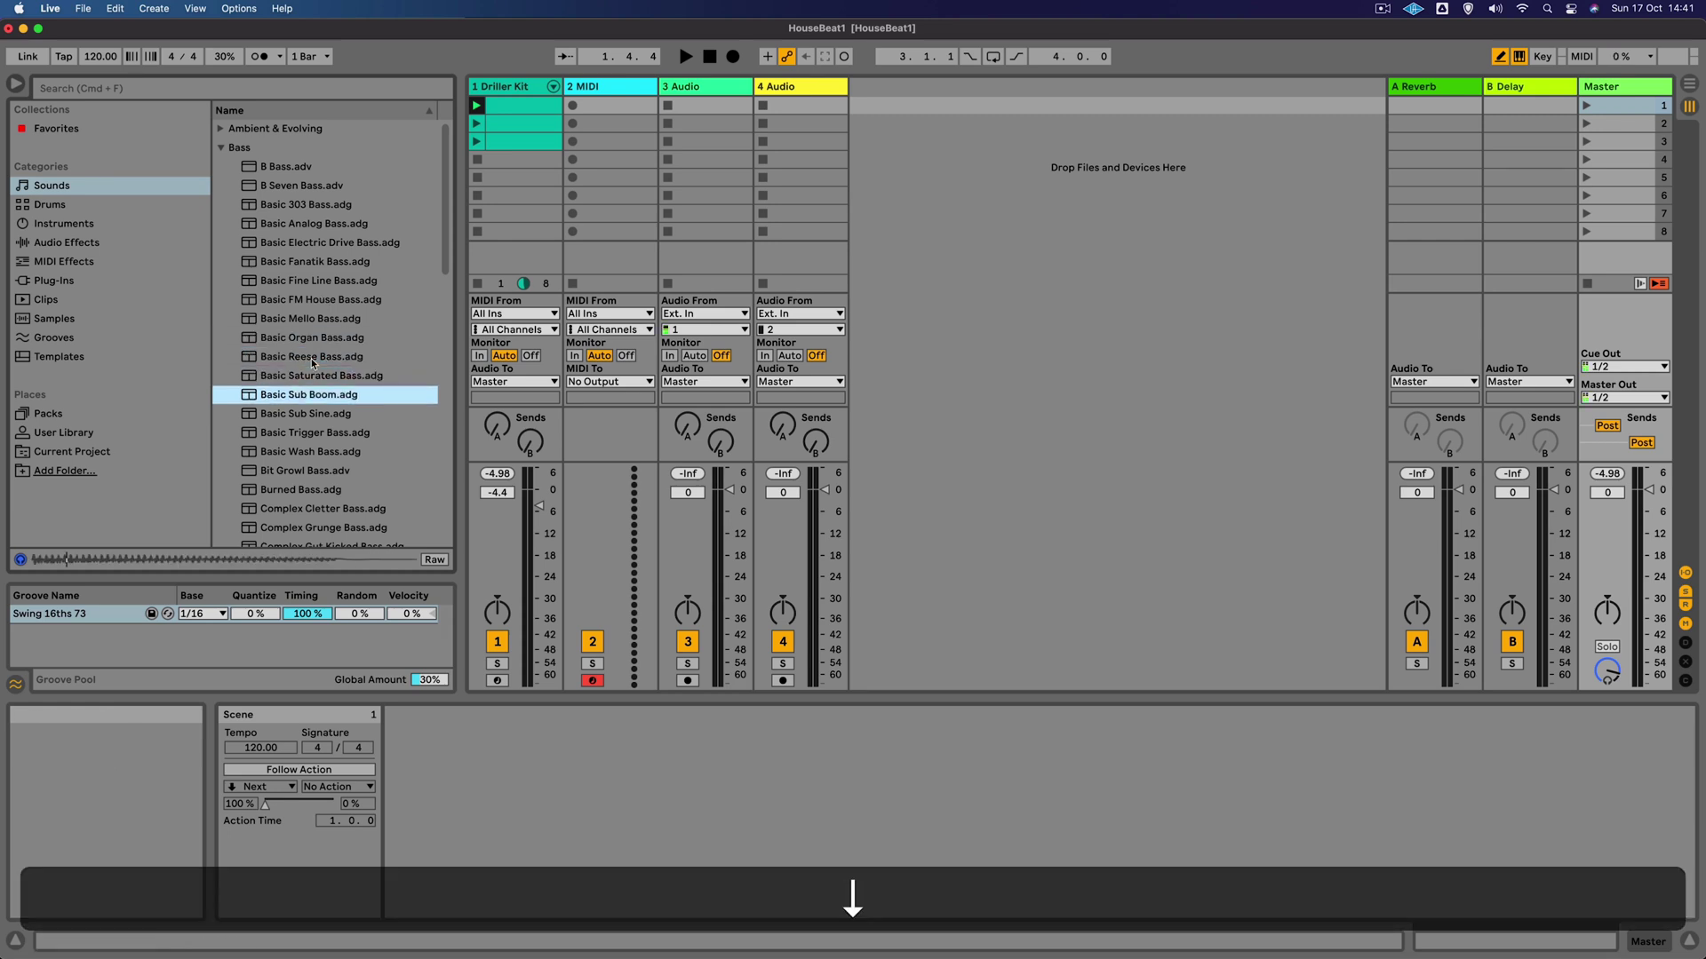
key(Up)
key(Up)
key(Up)
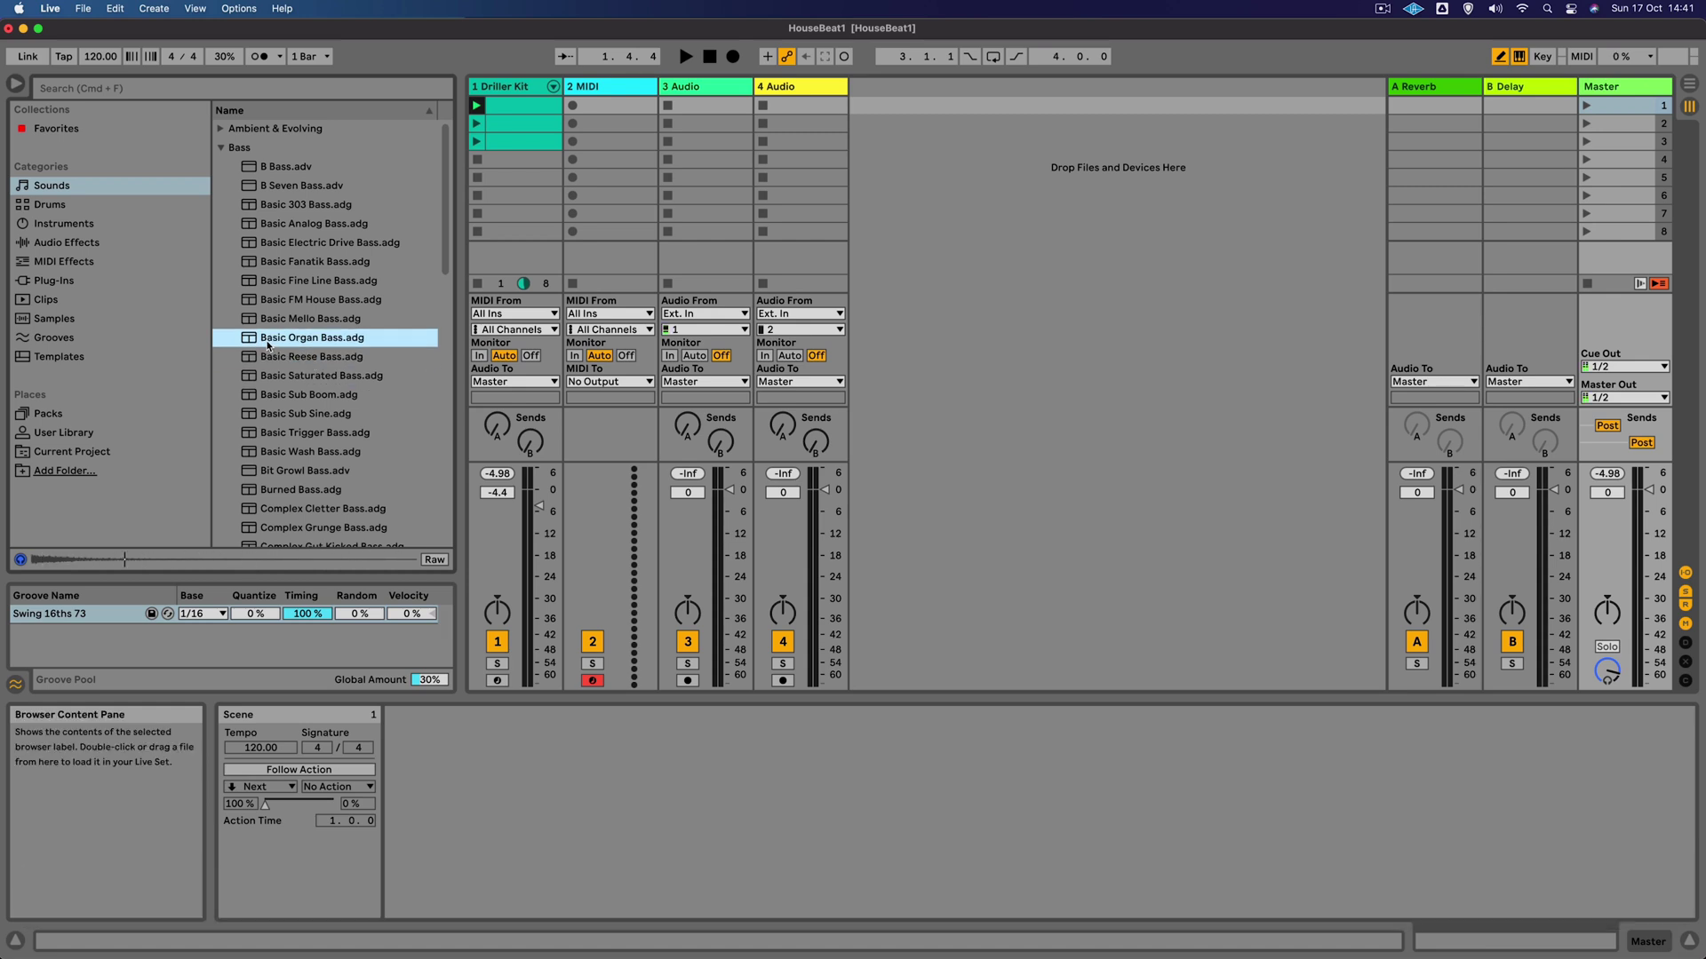
Load Basic Organ Bass.adg onto the selected 2 MIDI track.
click(610, 105)
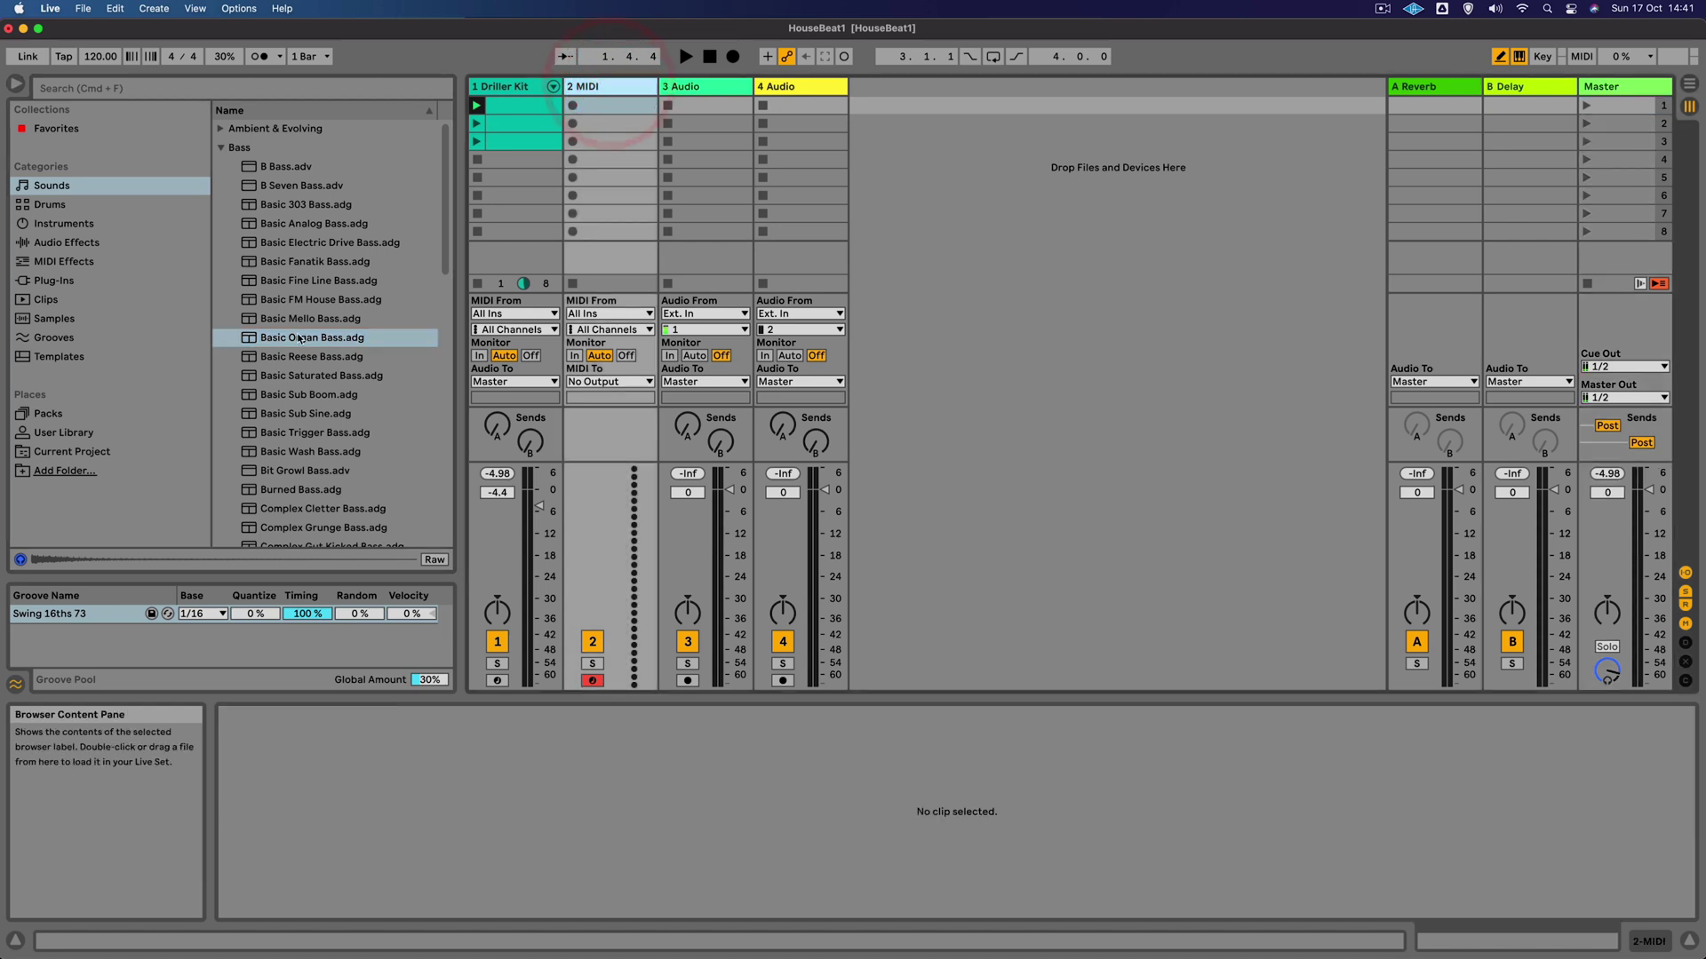
double_click(249, 339)
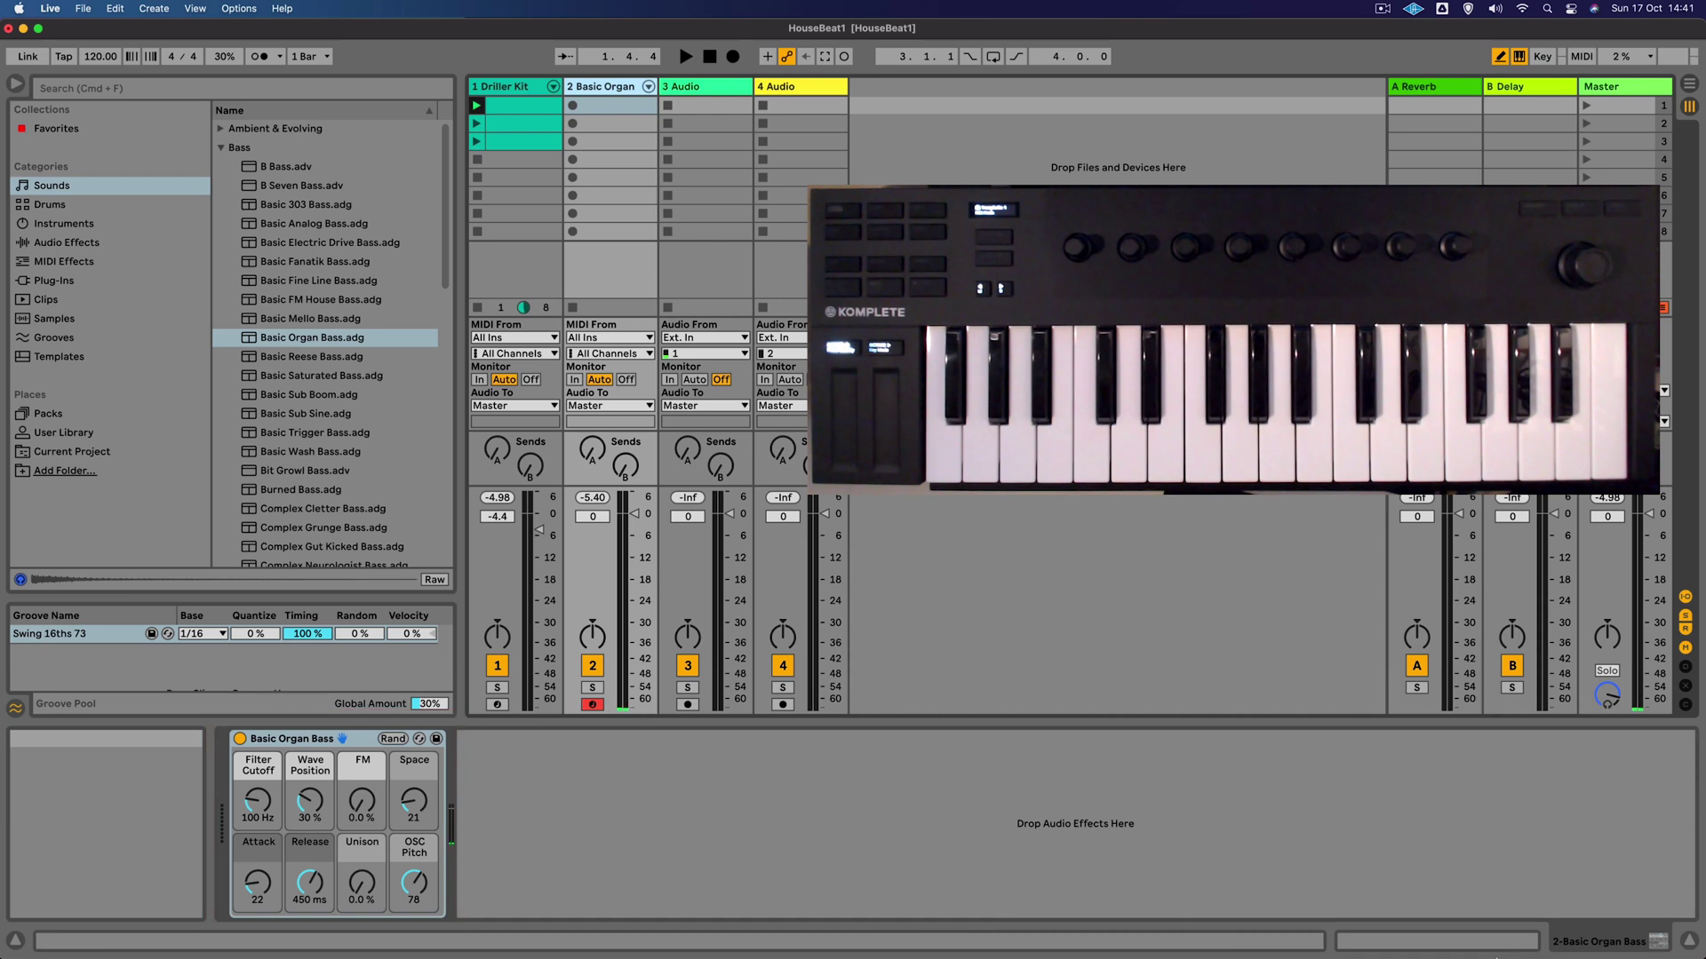
mouse_move(1378, 915)
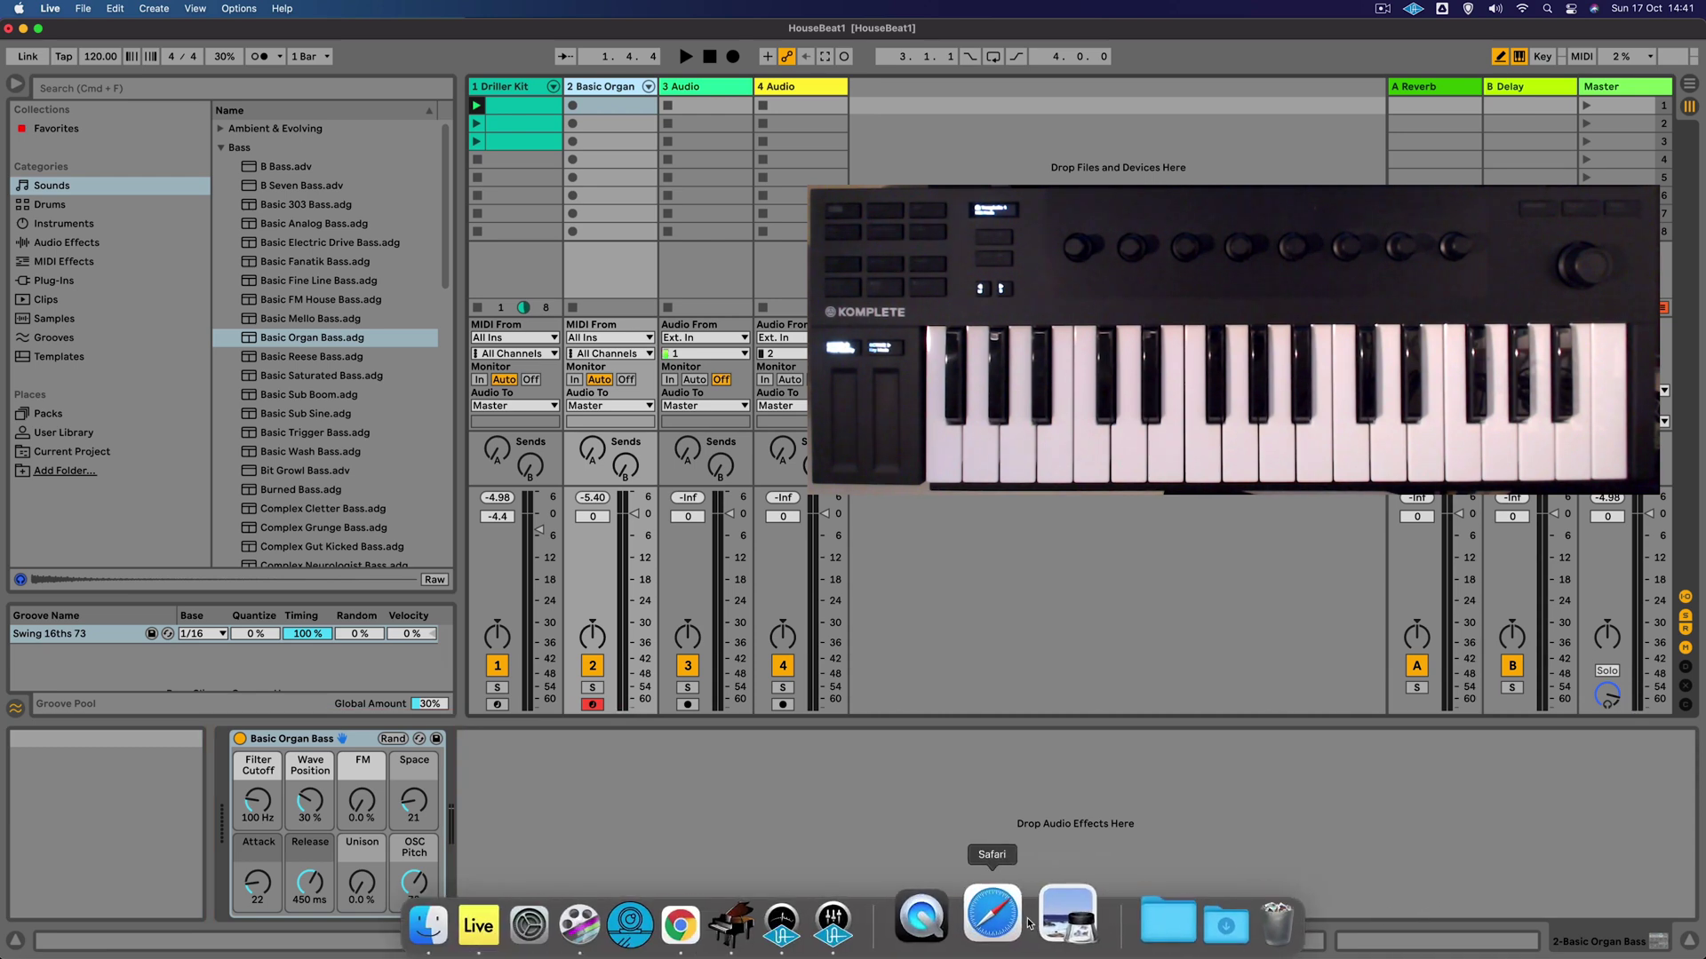
Bring up the VMPK keyboard and start the Driller Kit drum clip looping.
click(742, 924)
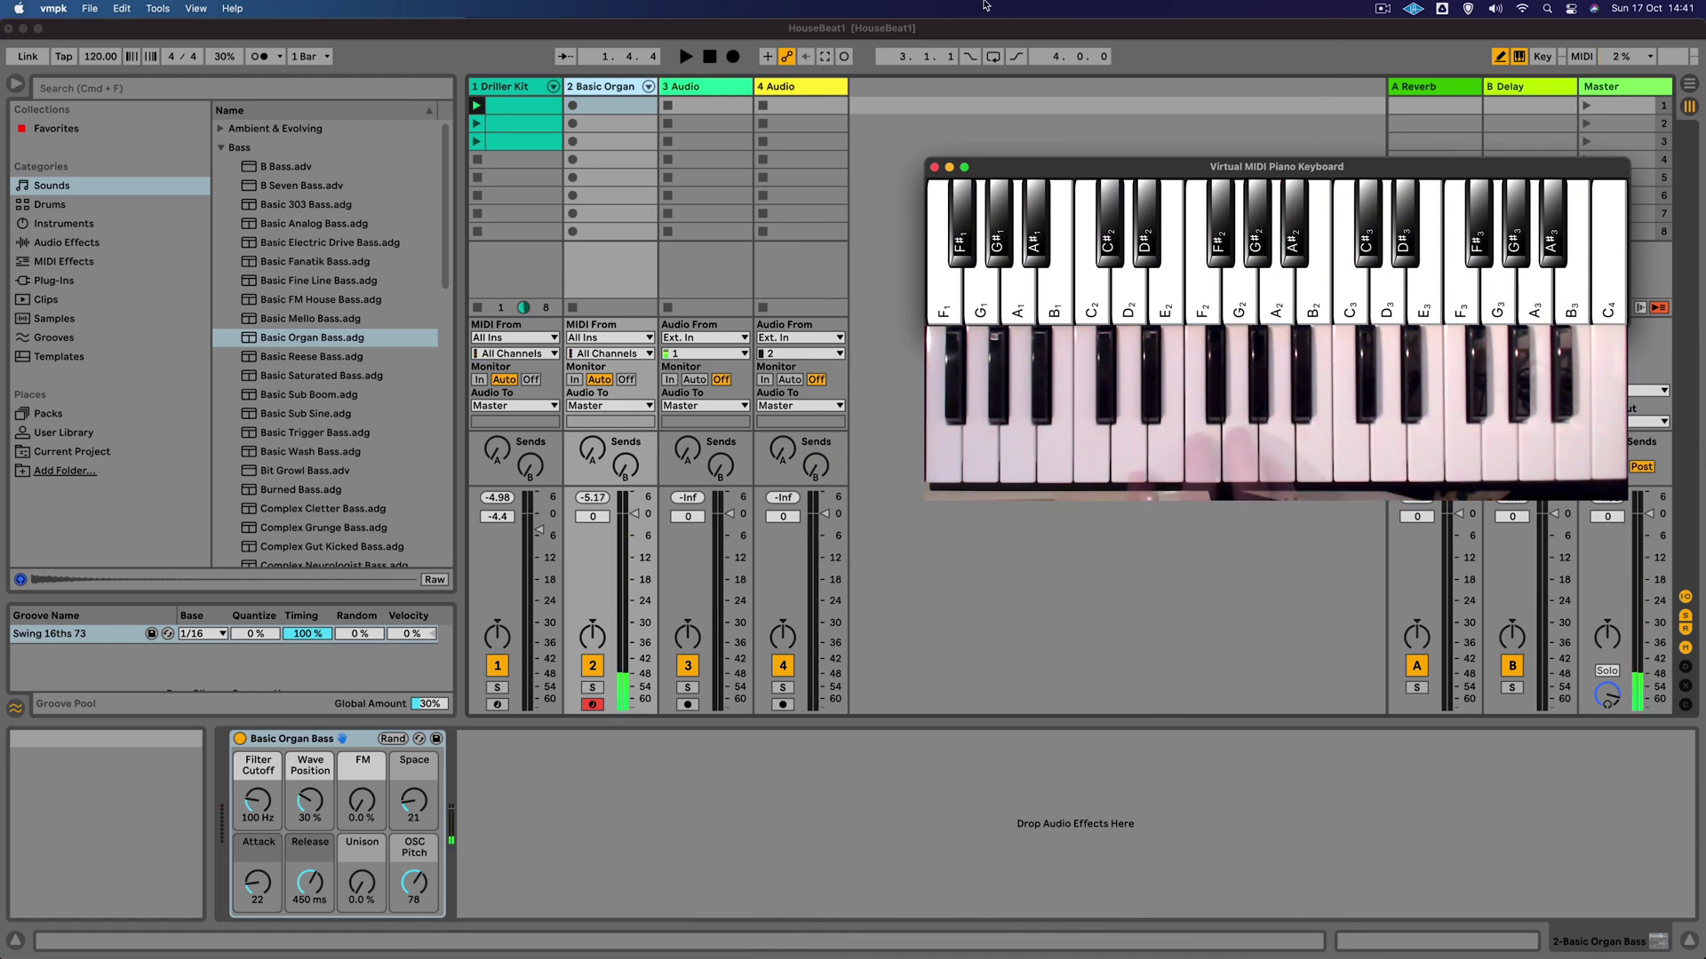
click(477, 105)
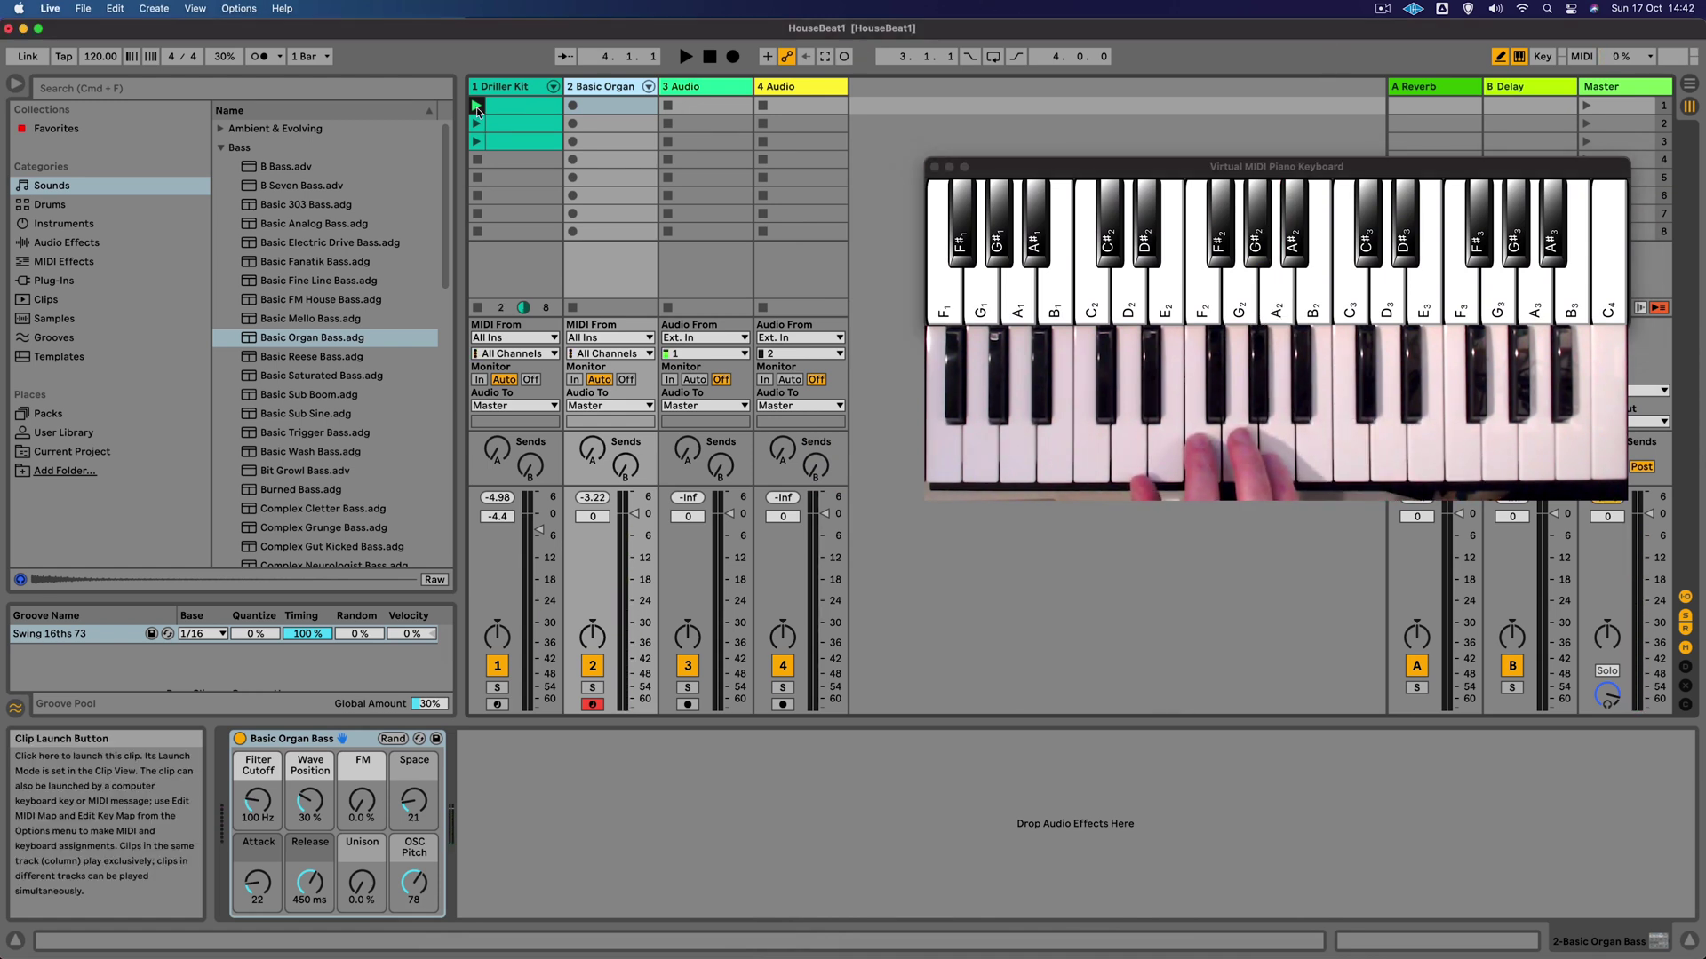
Capture the played bass notes into a clip, quantize them with Cmd+U, and play it back.
click(823, 60)
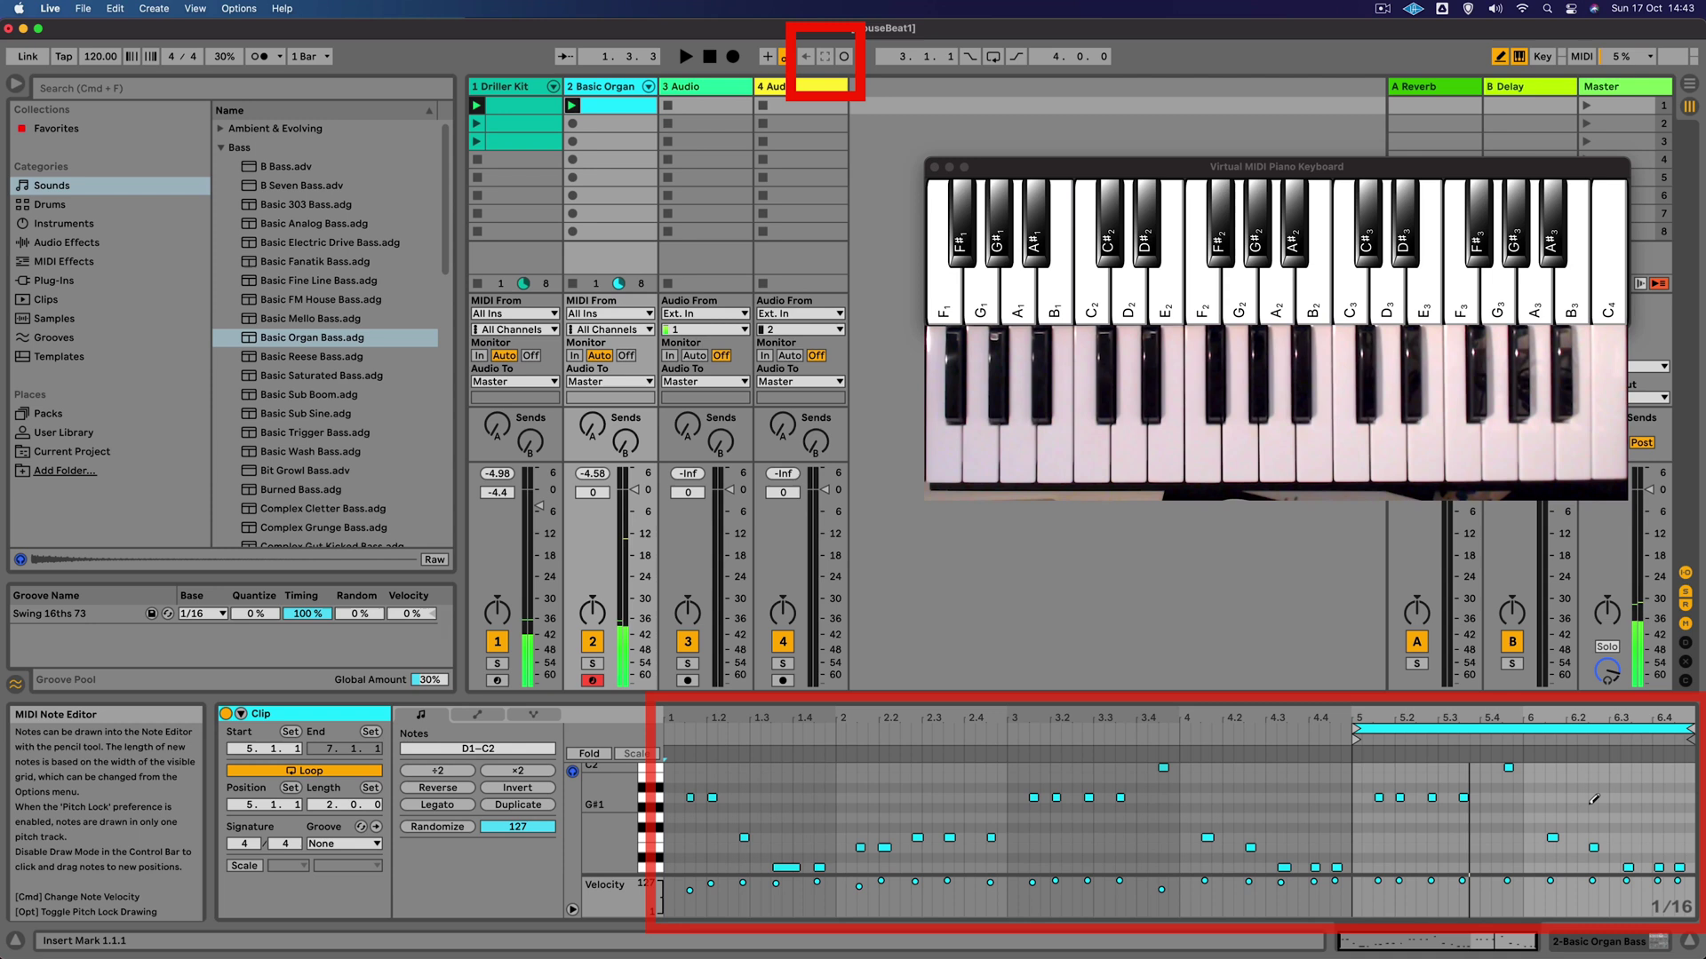
key(b)
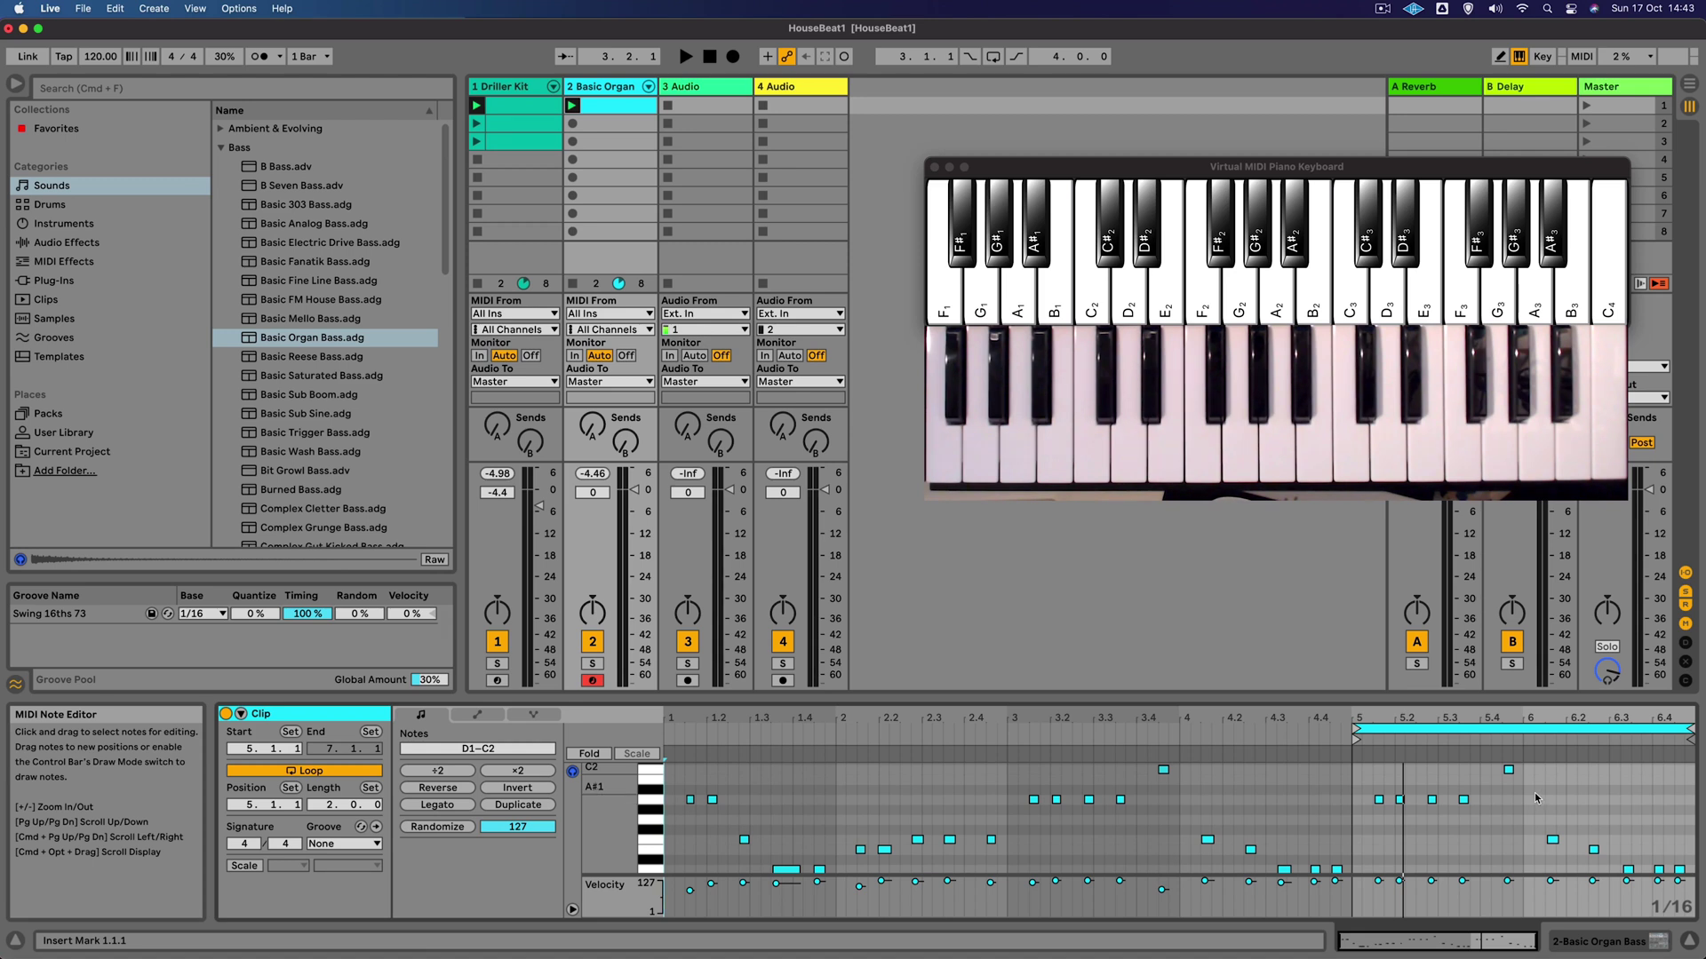
key(super+u)
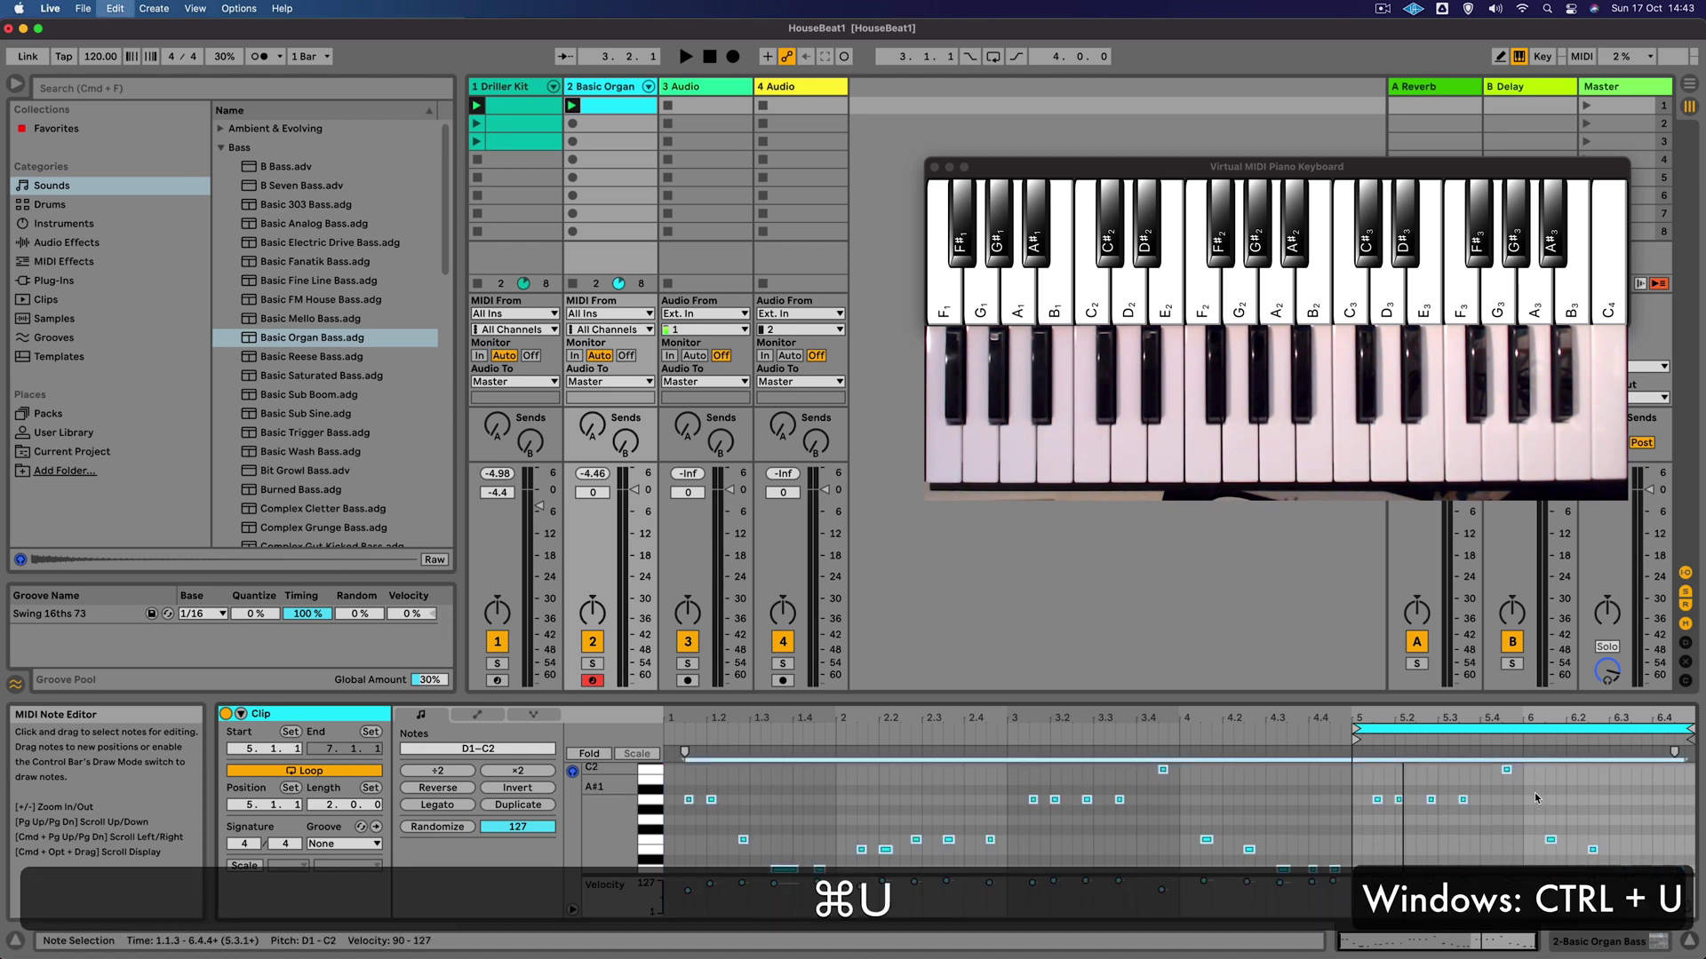
key(space)
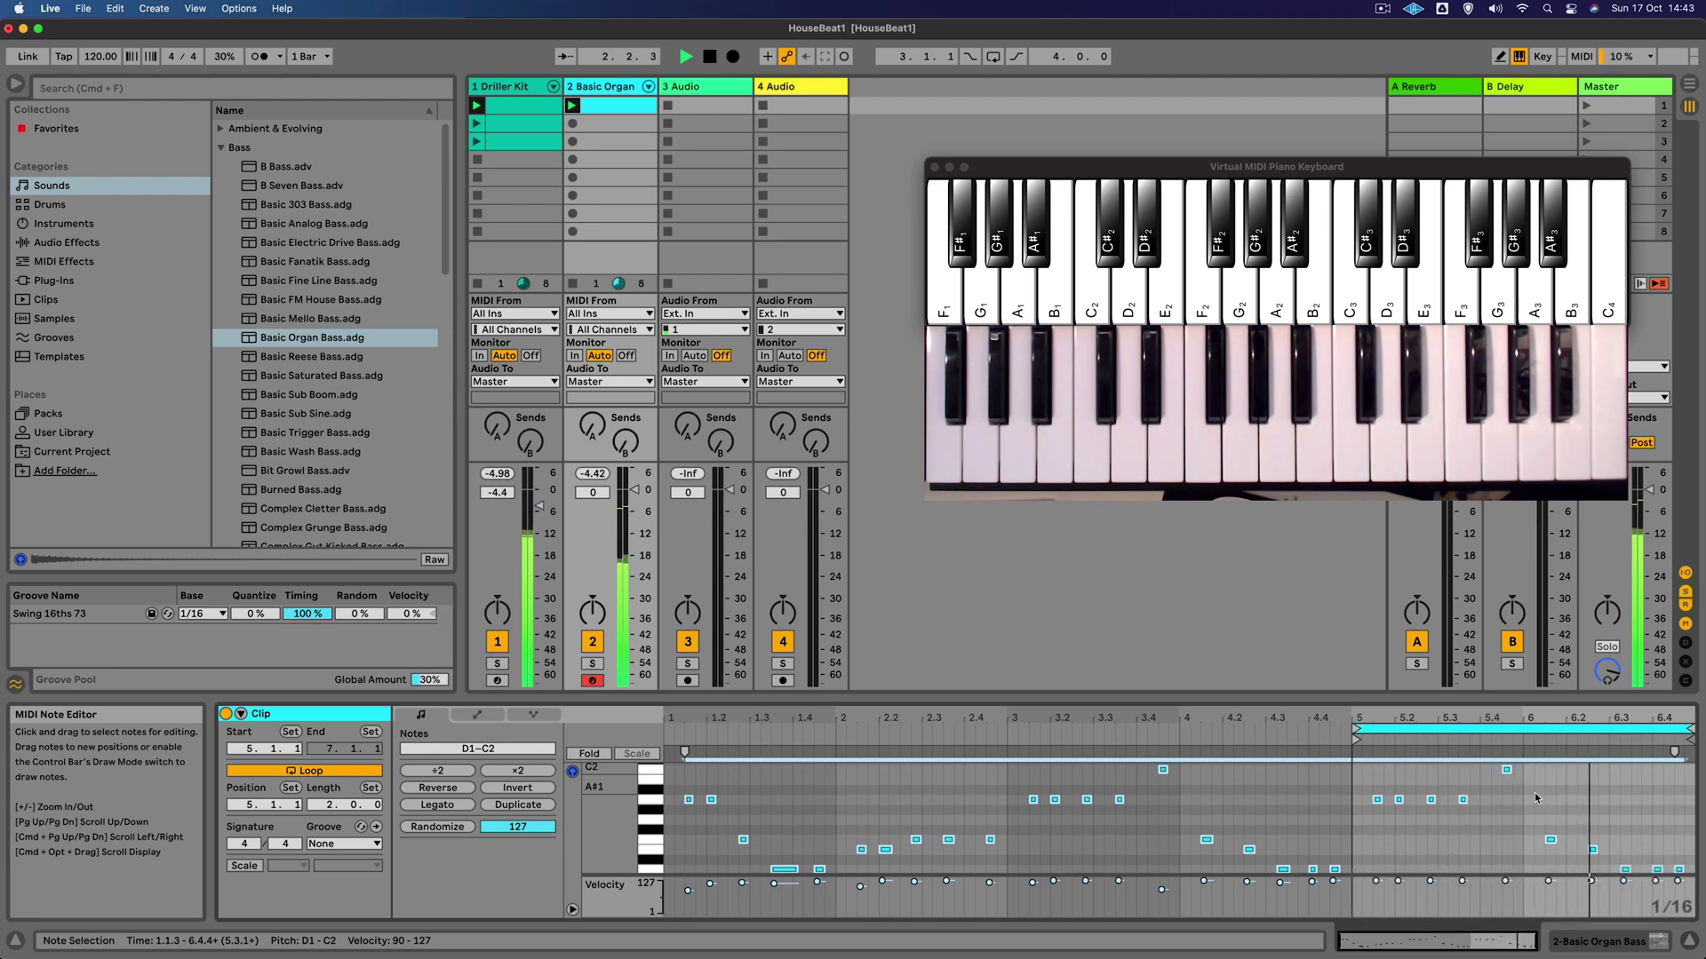
key(space)
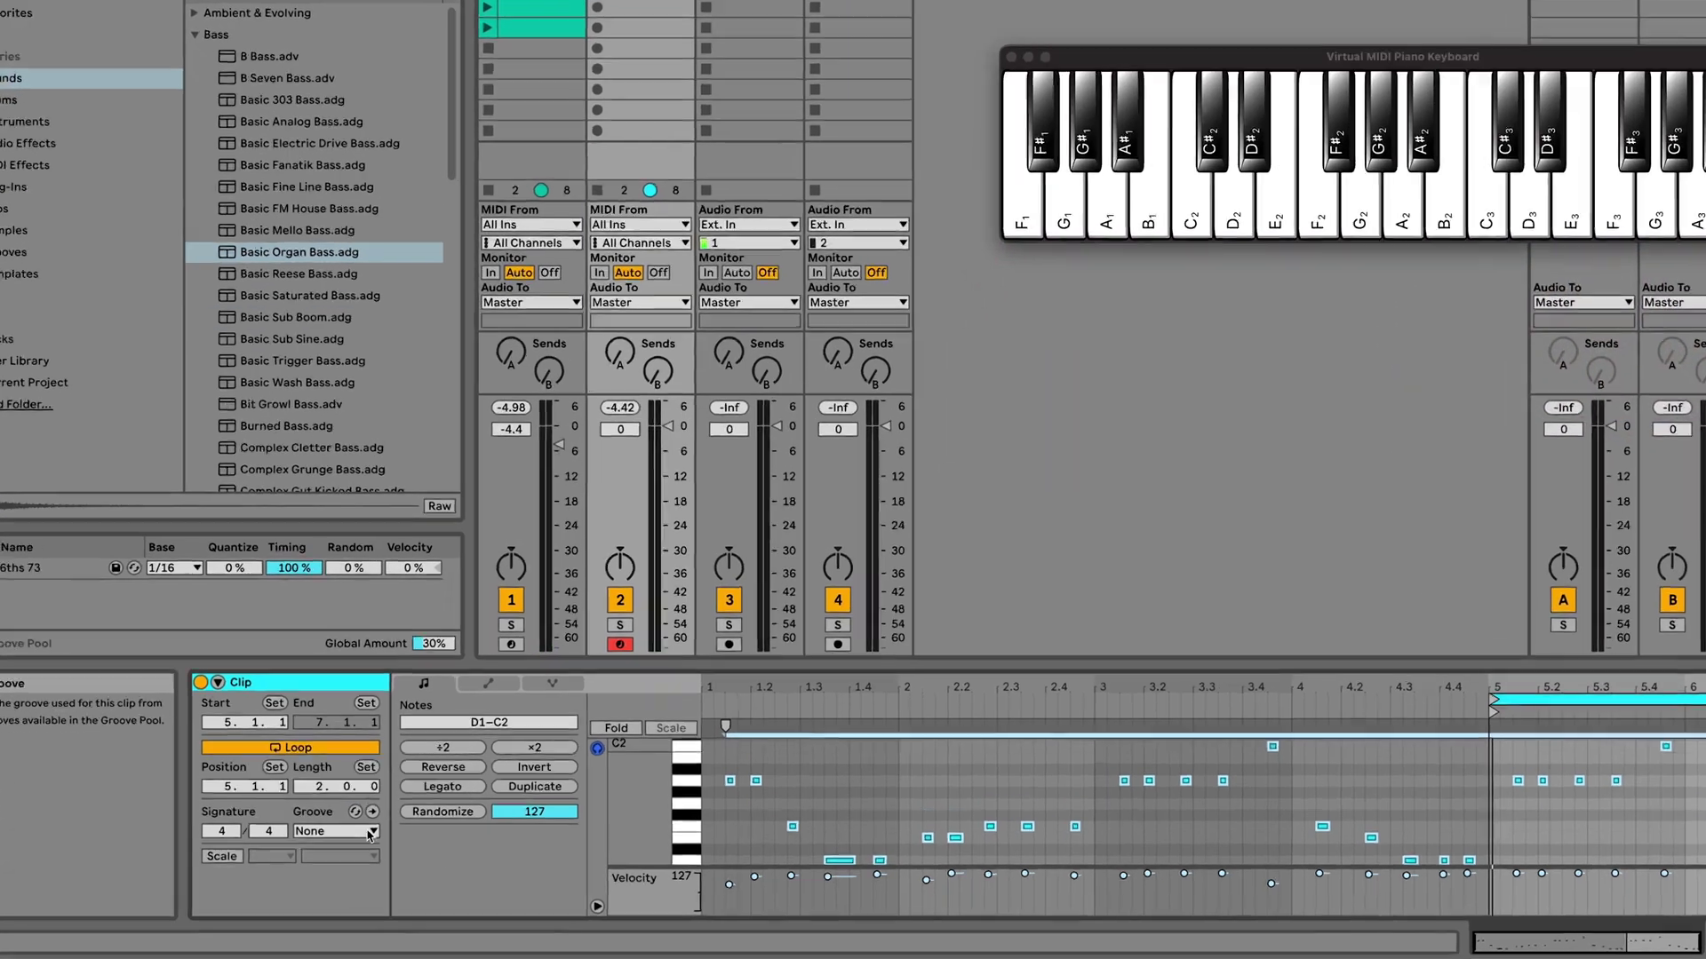
Apply the Swing 16ths 73 groove to the bass clip and listen to it.
click(371, 845)
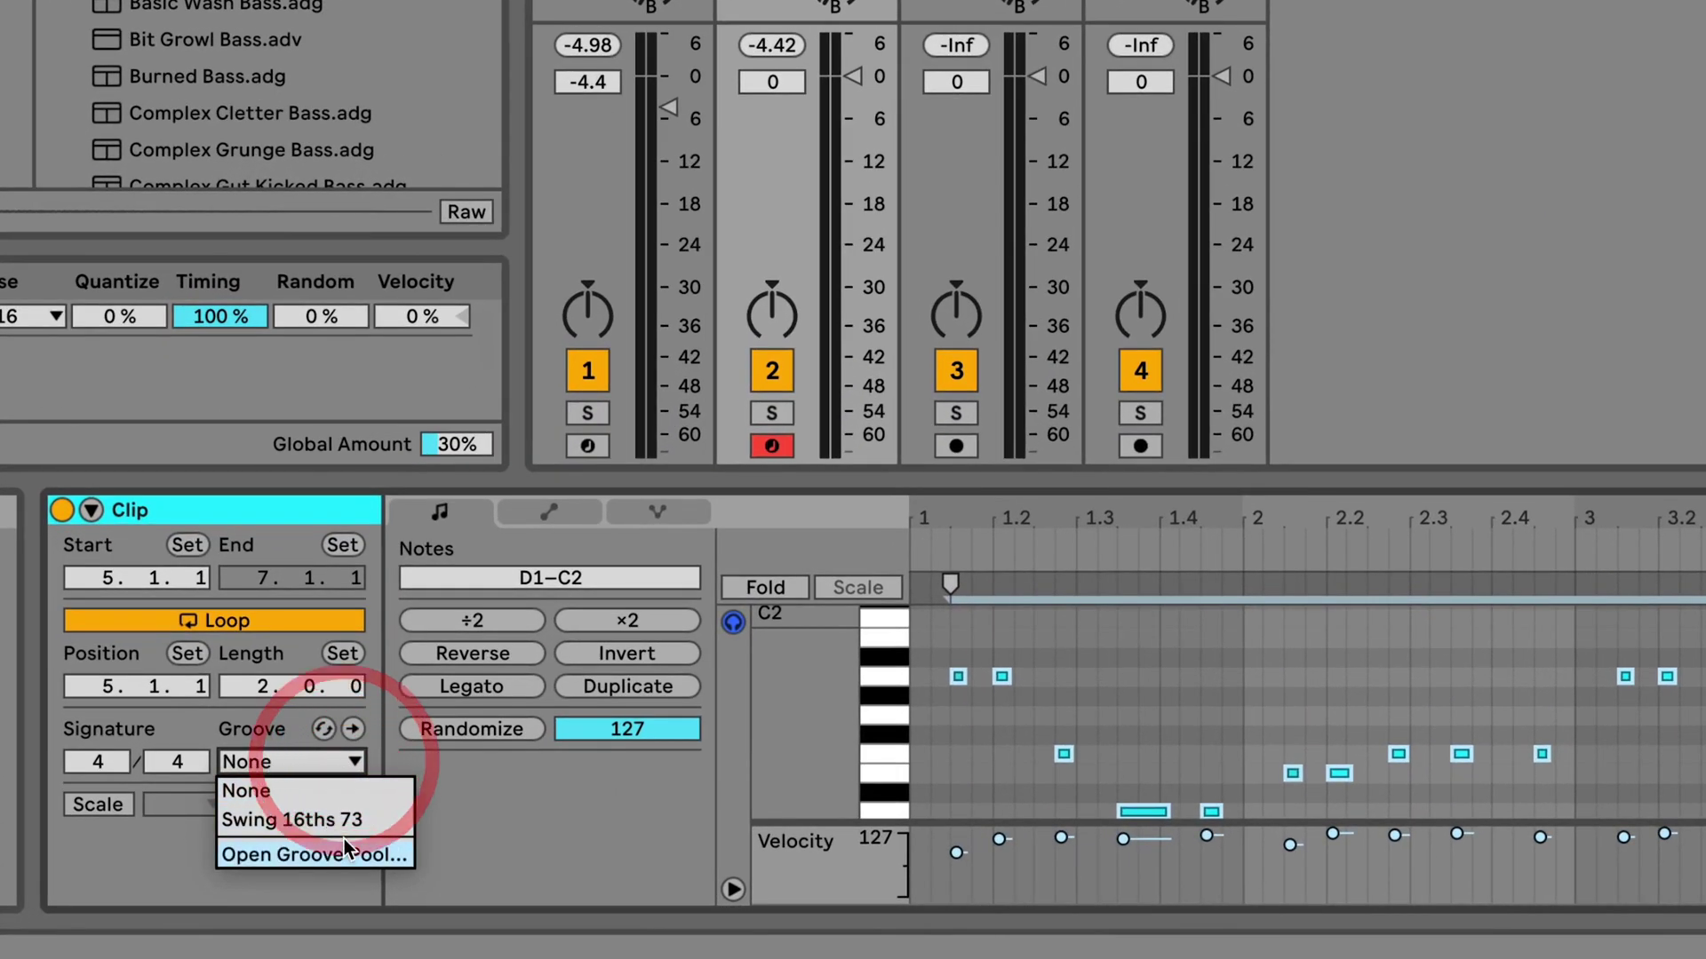
click(351, 834)
key(space)
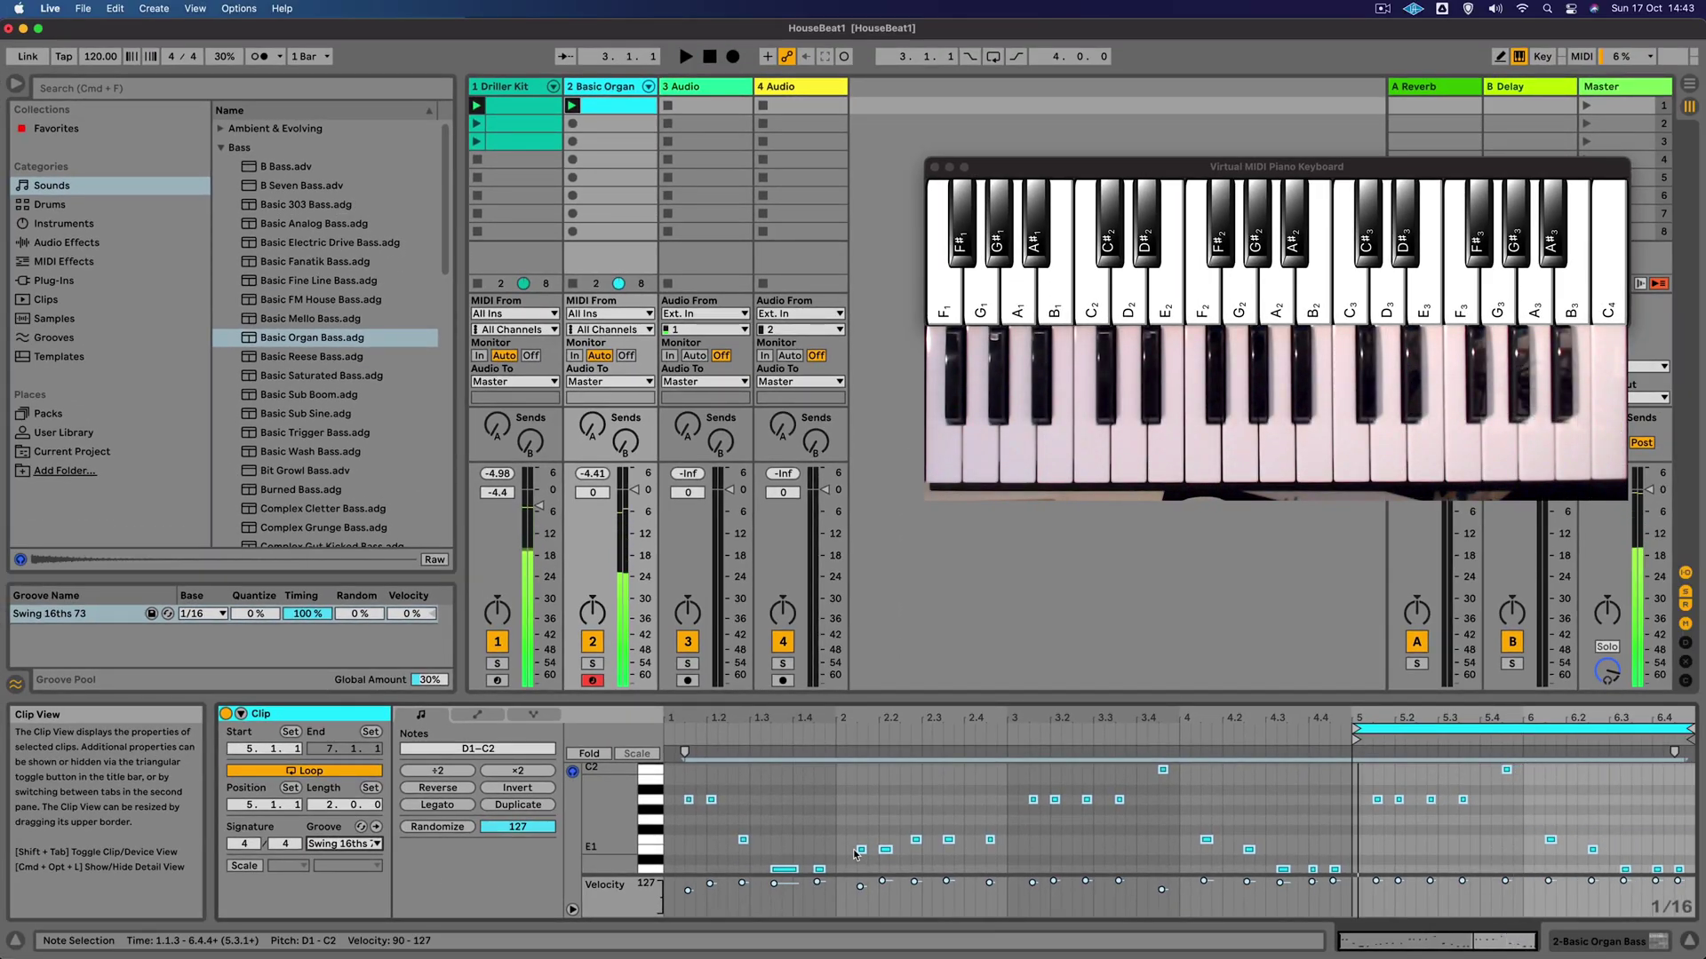
key(space)
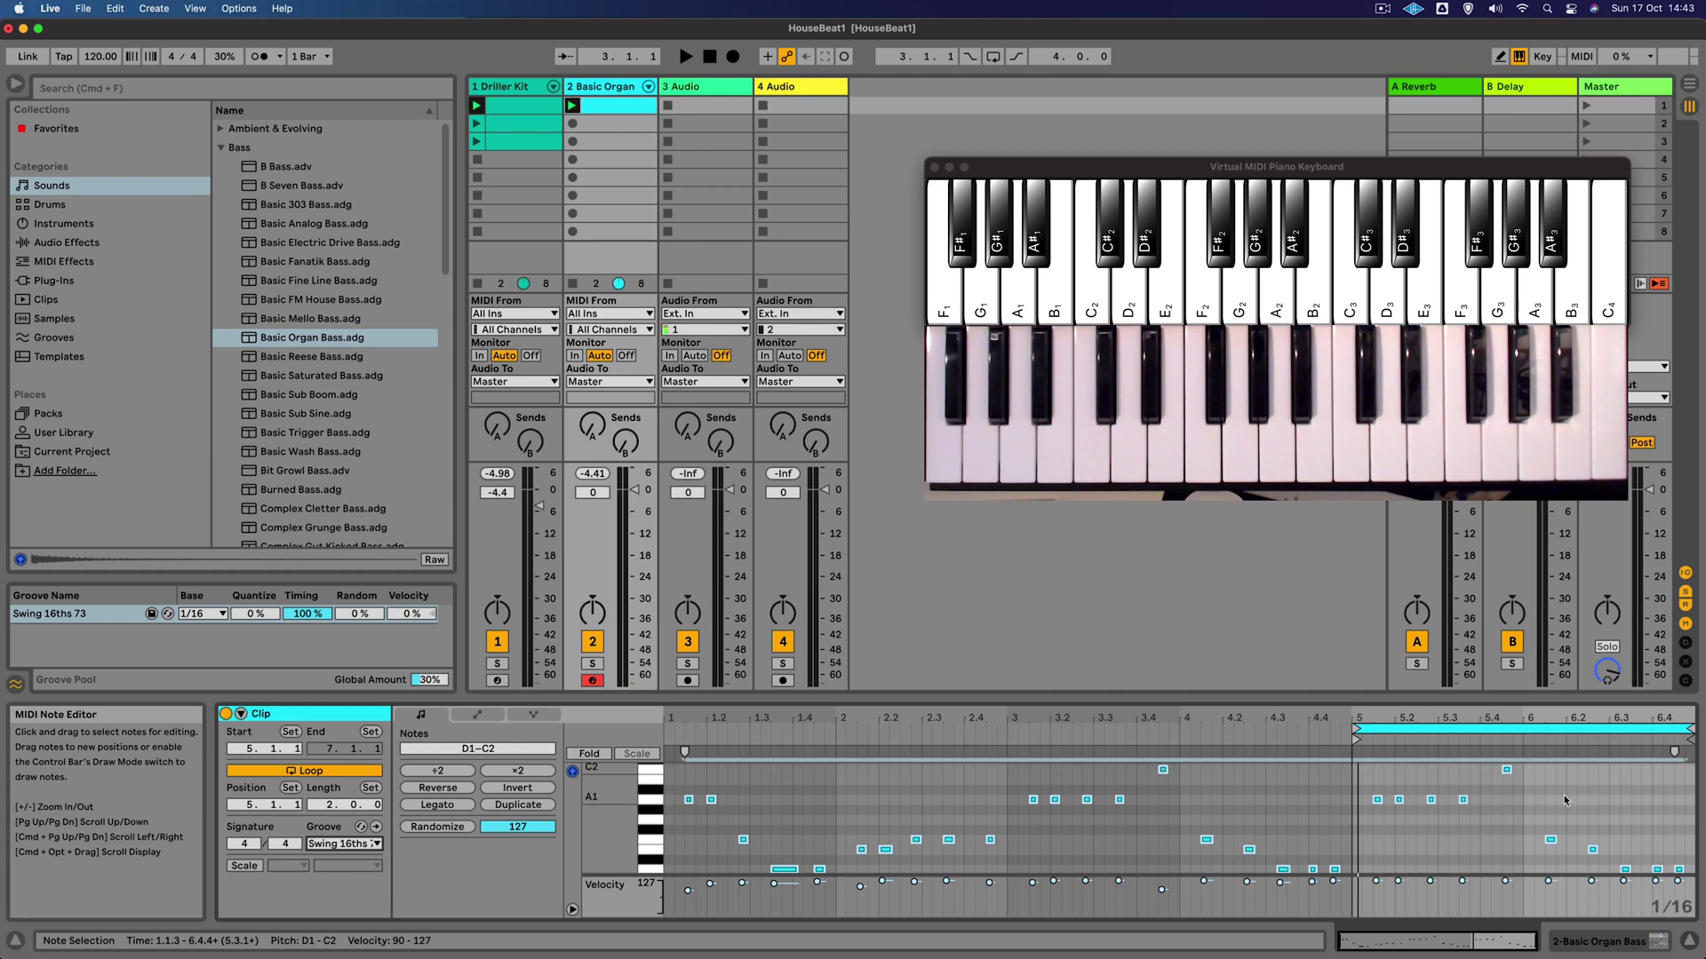
Crop the bass clip to its two-bar loop, 1.1.1 to 3.1.1.
scroll(1564, 796, up, 5)
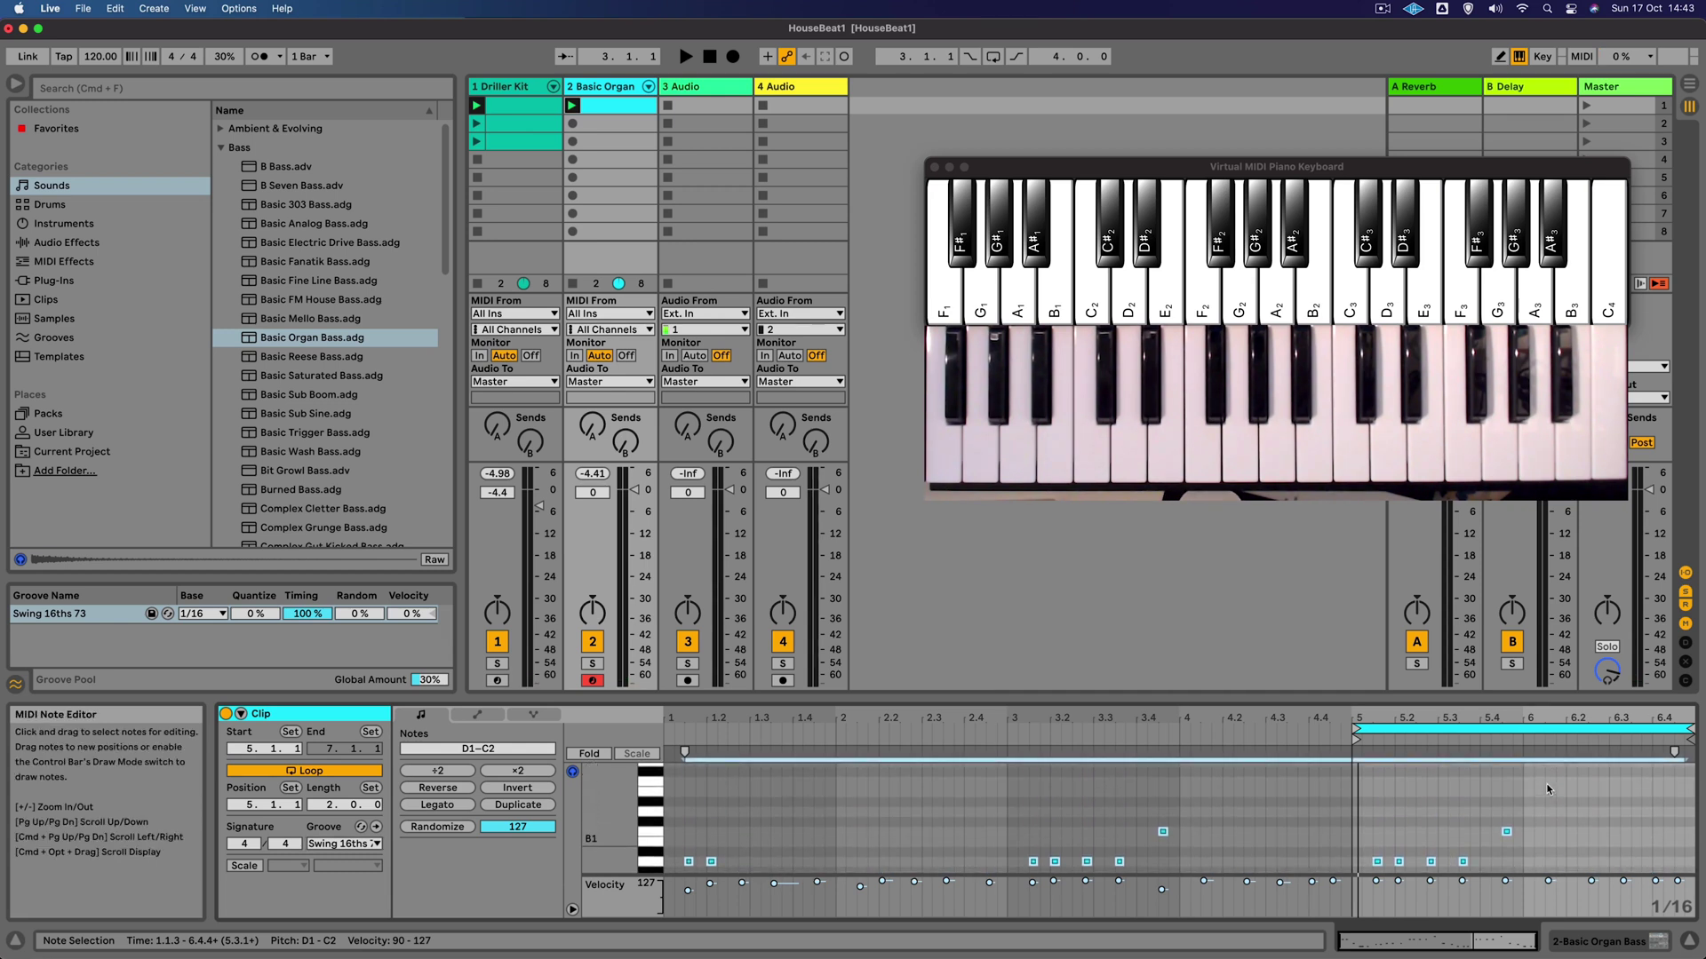
scroll(1548, 785, down, 5)
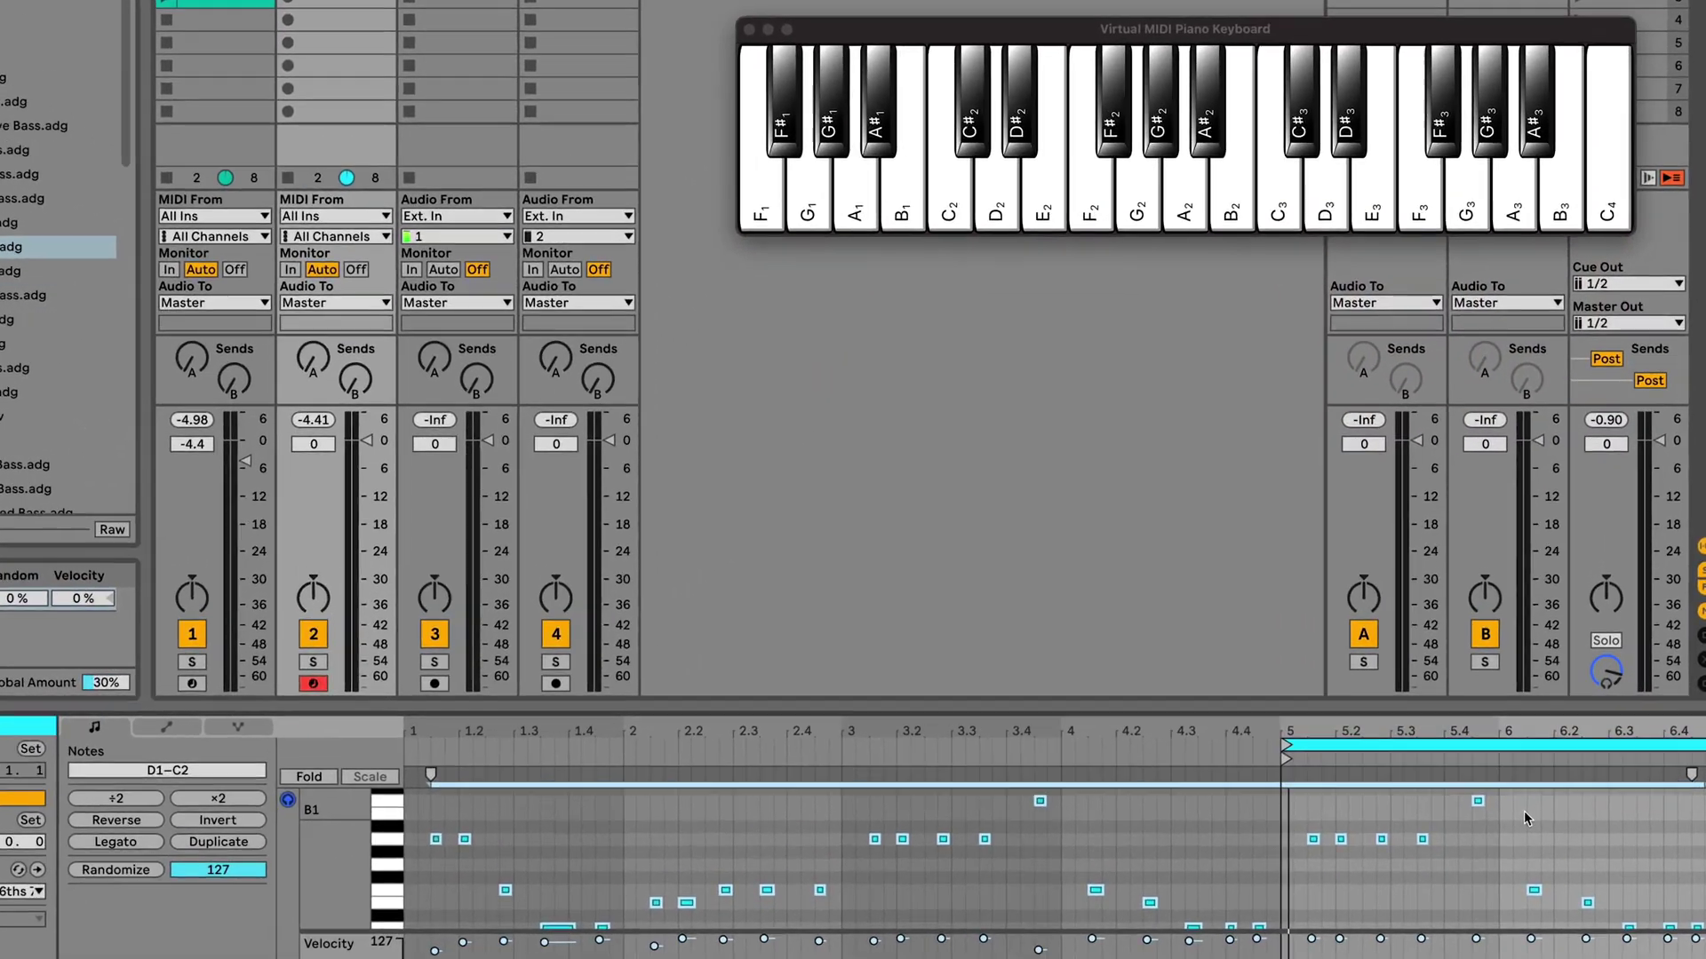
right_click(1540, 780)
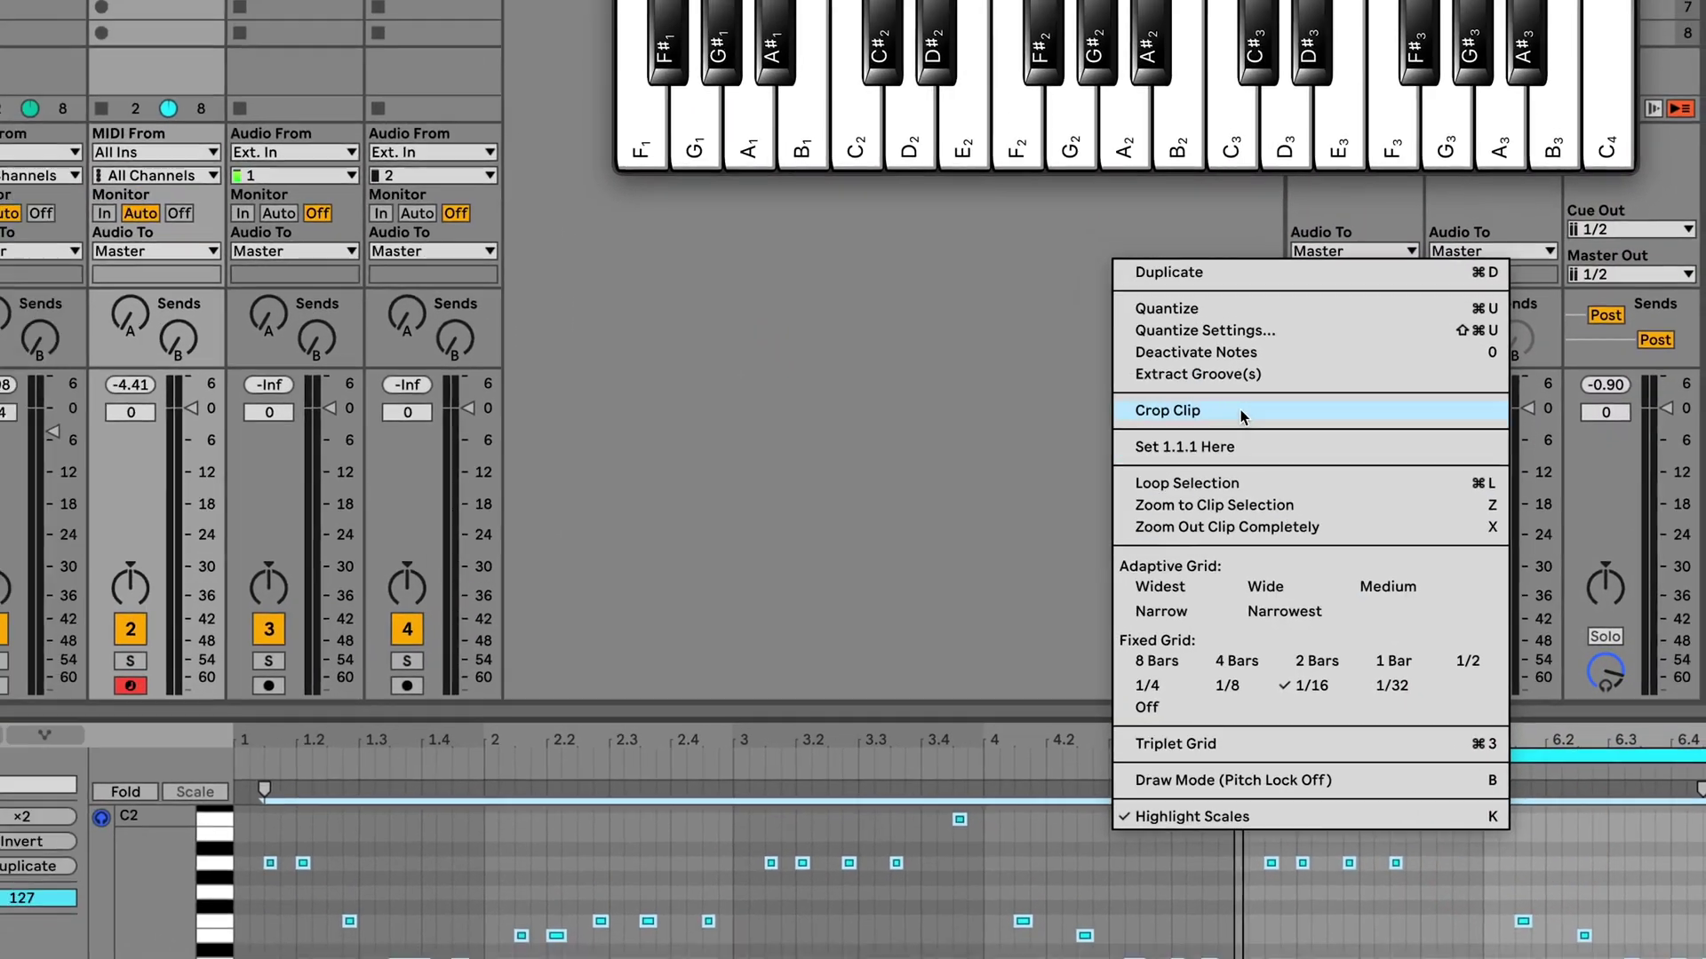
click(1213, 394)
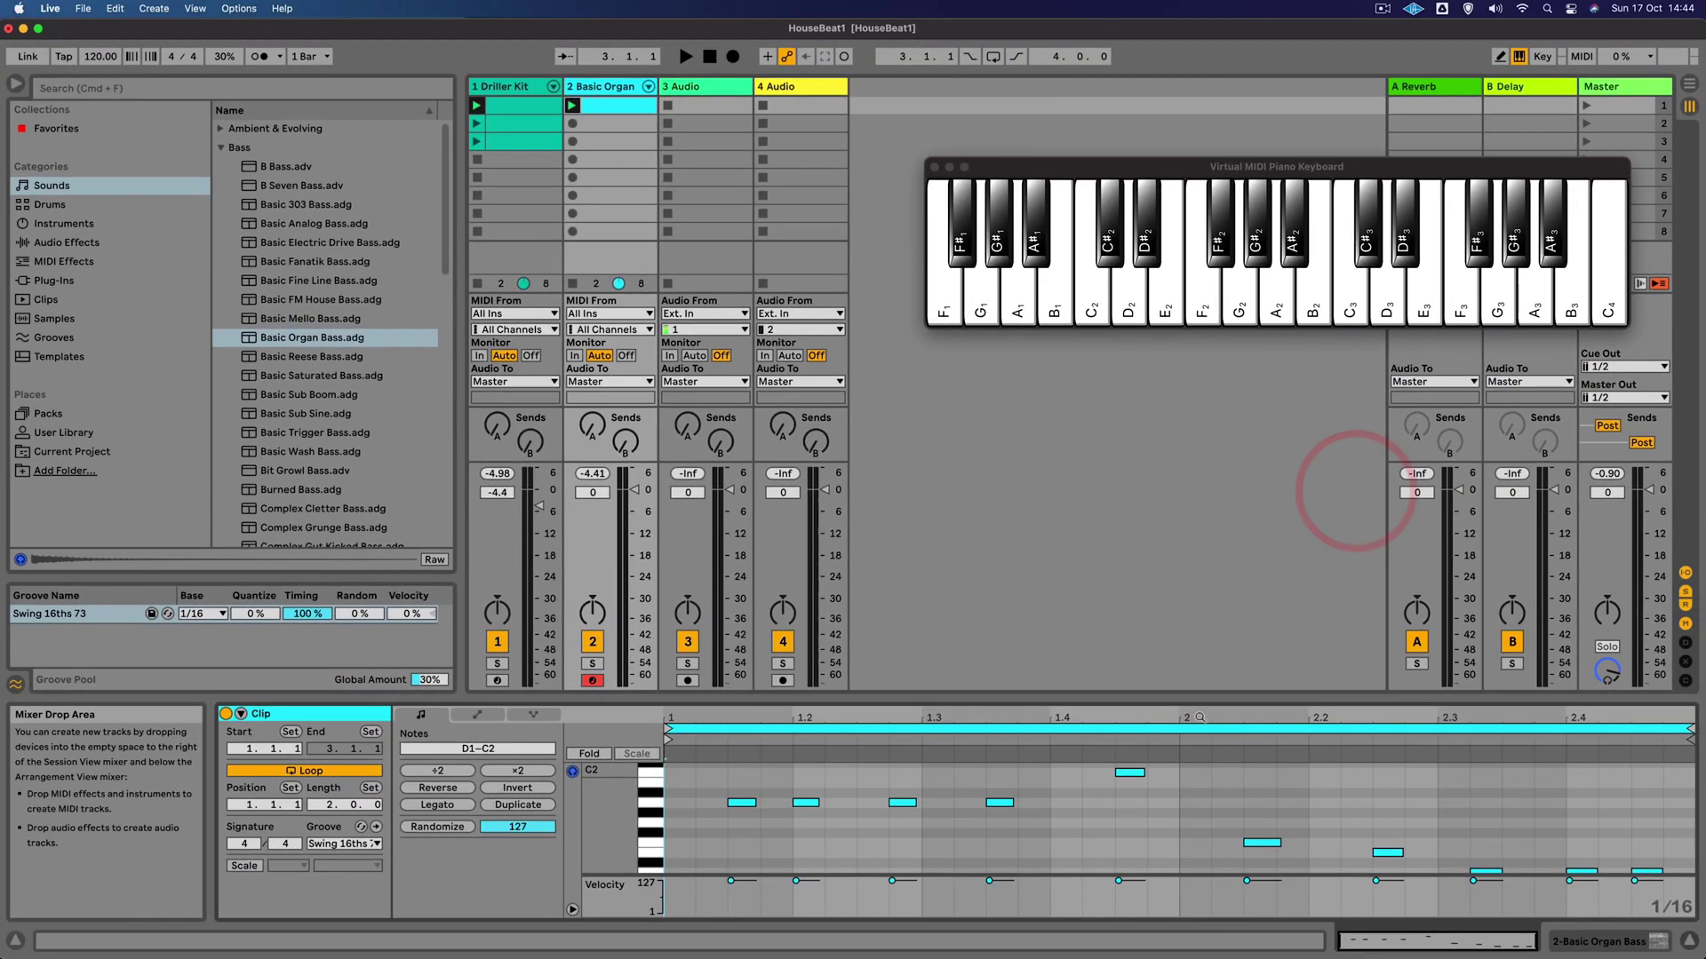
Enlarge the note editor and duplicate the organ clip into the slot below with Cmd+D.
drag(1198, 700, 1197, 607)
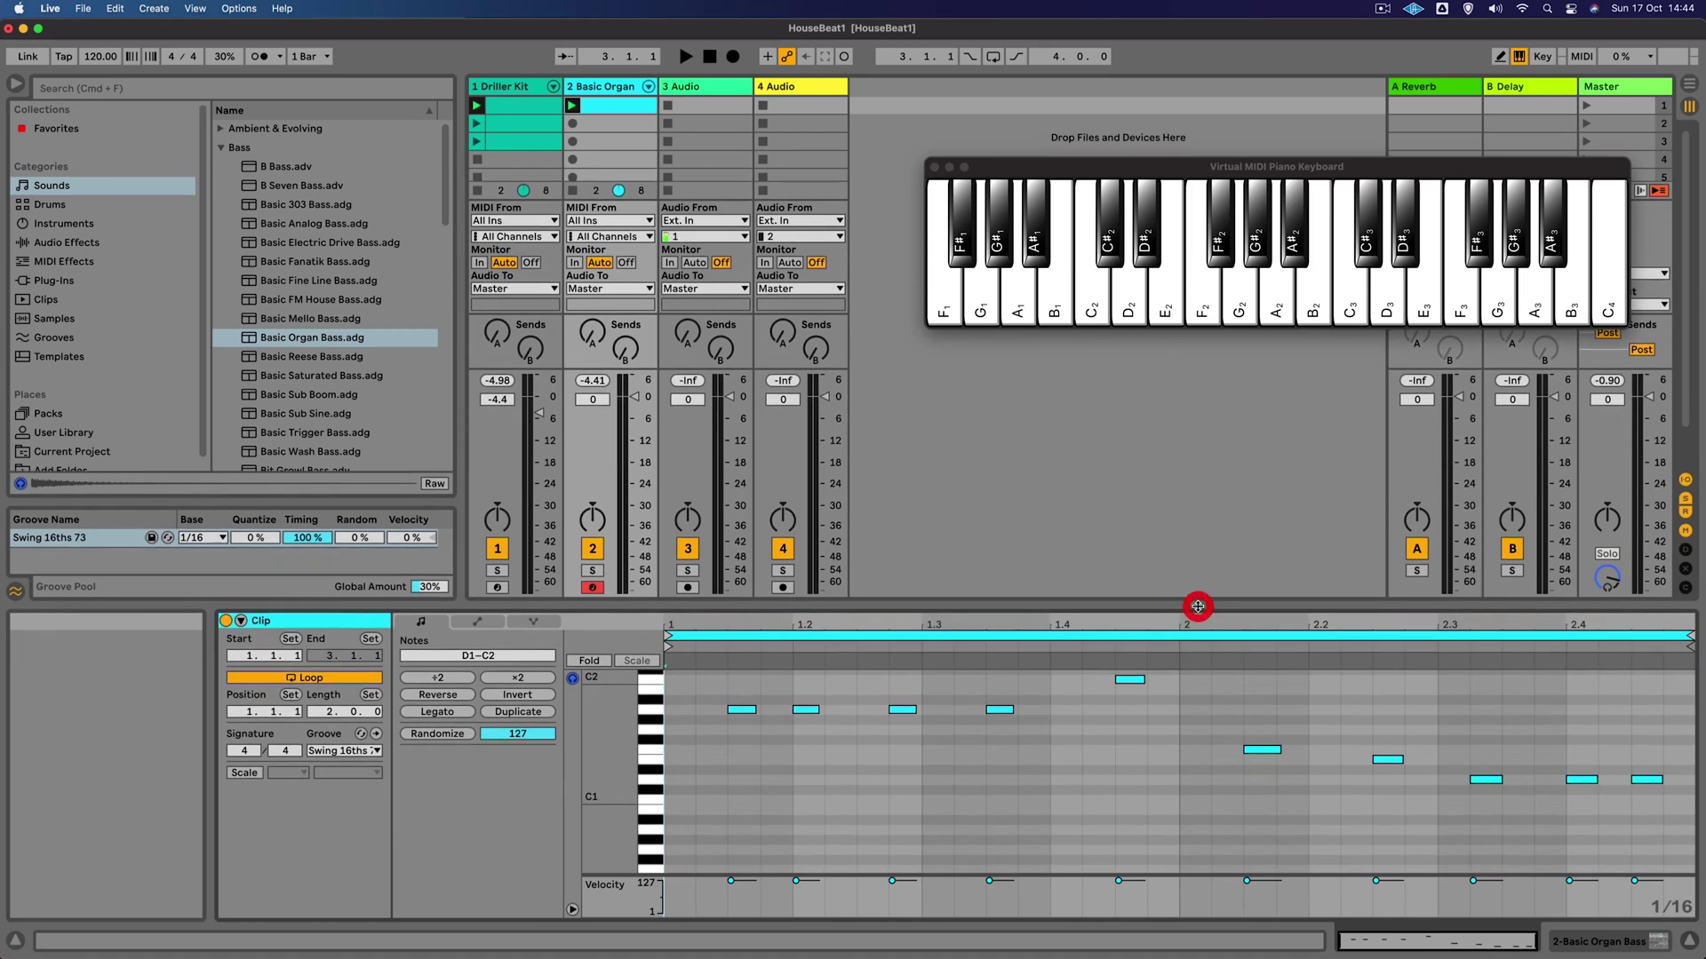
key(space)
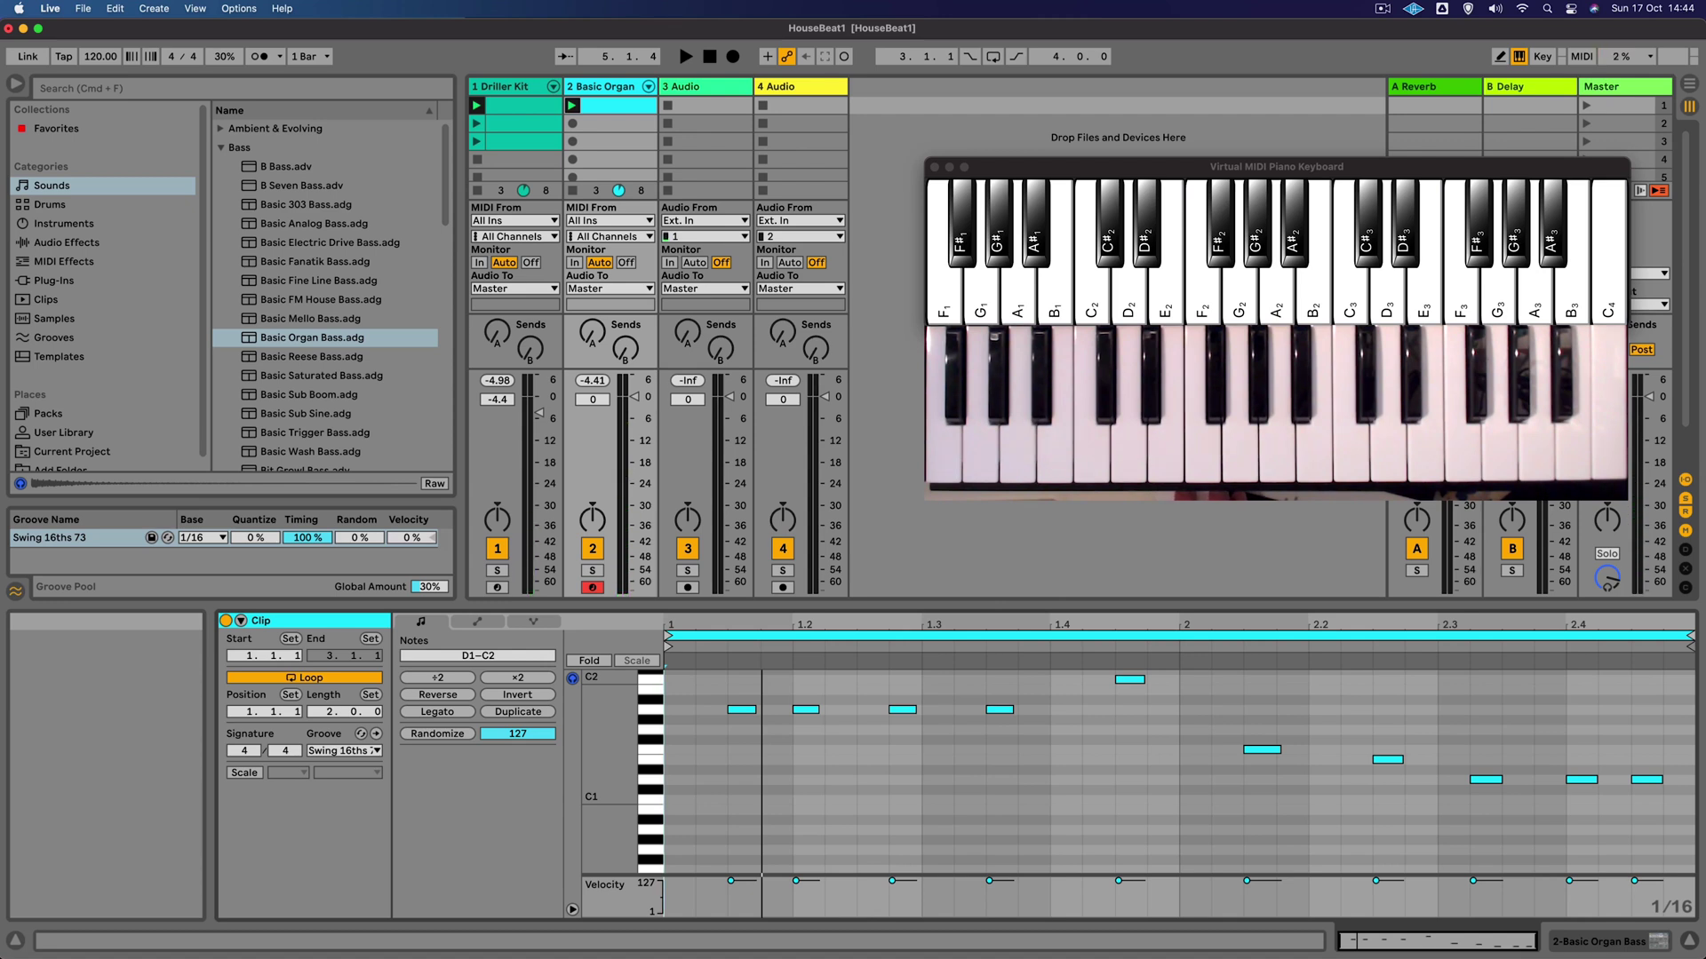
key(super+d)
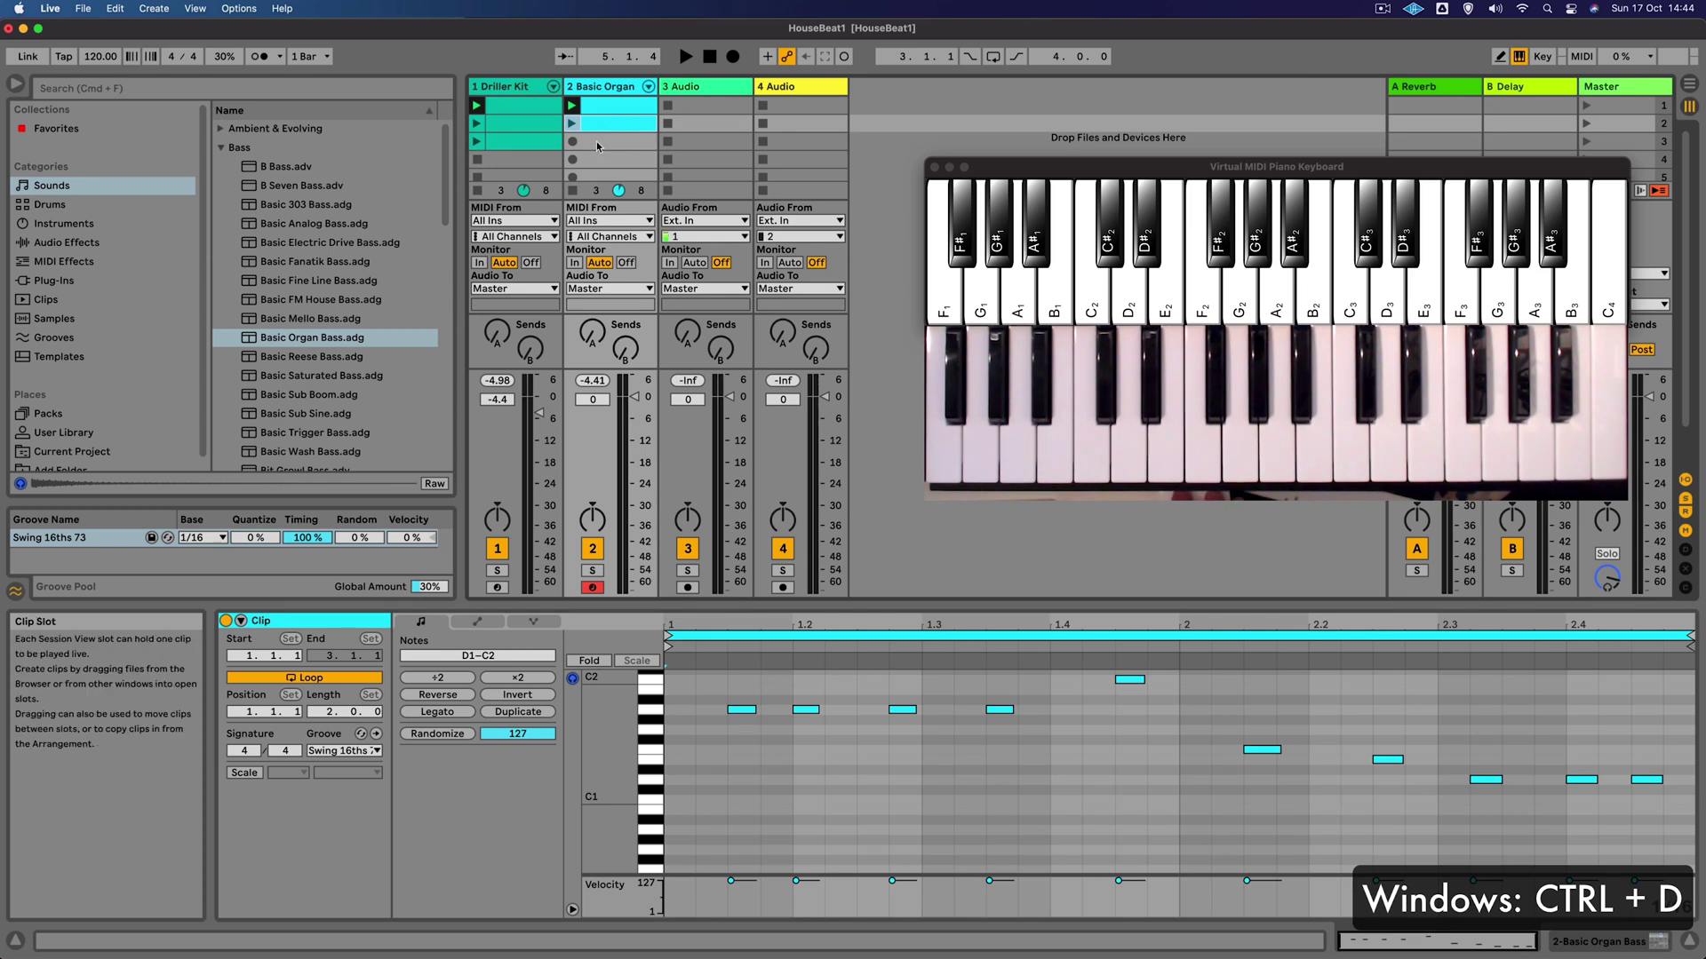
Return to the Live set and launch scene 3.
click(1531, 169)
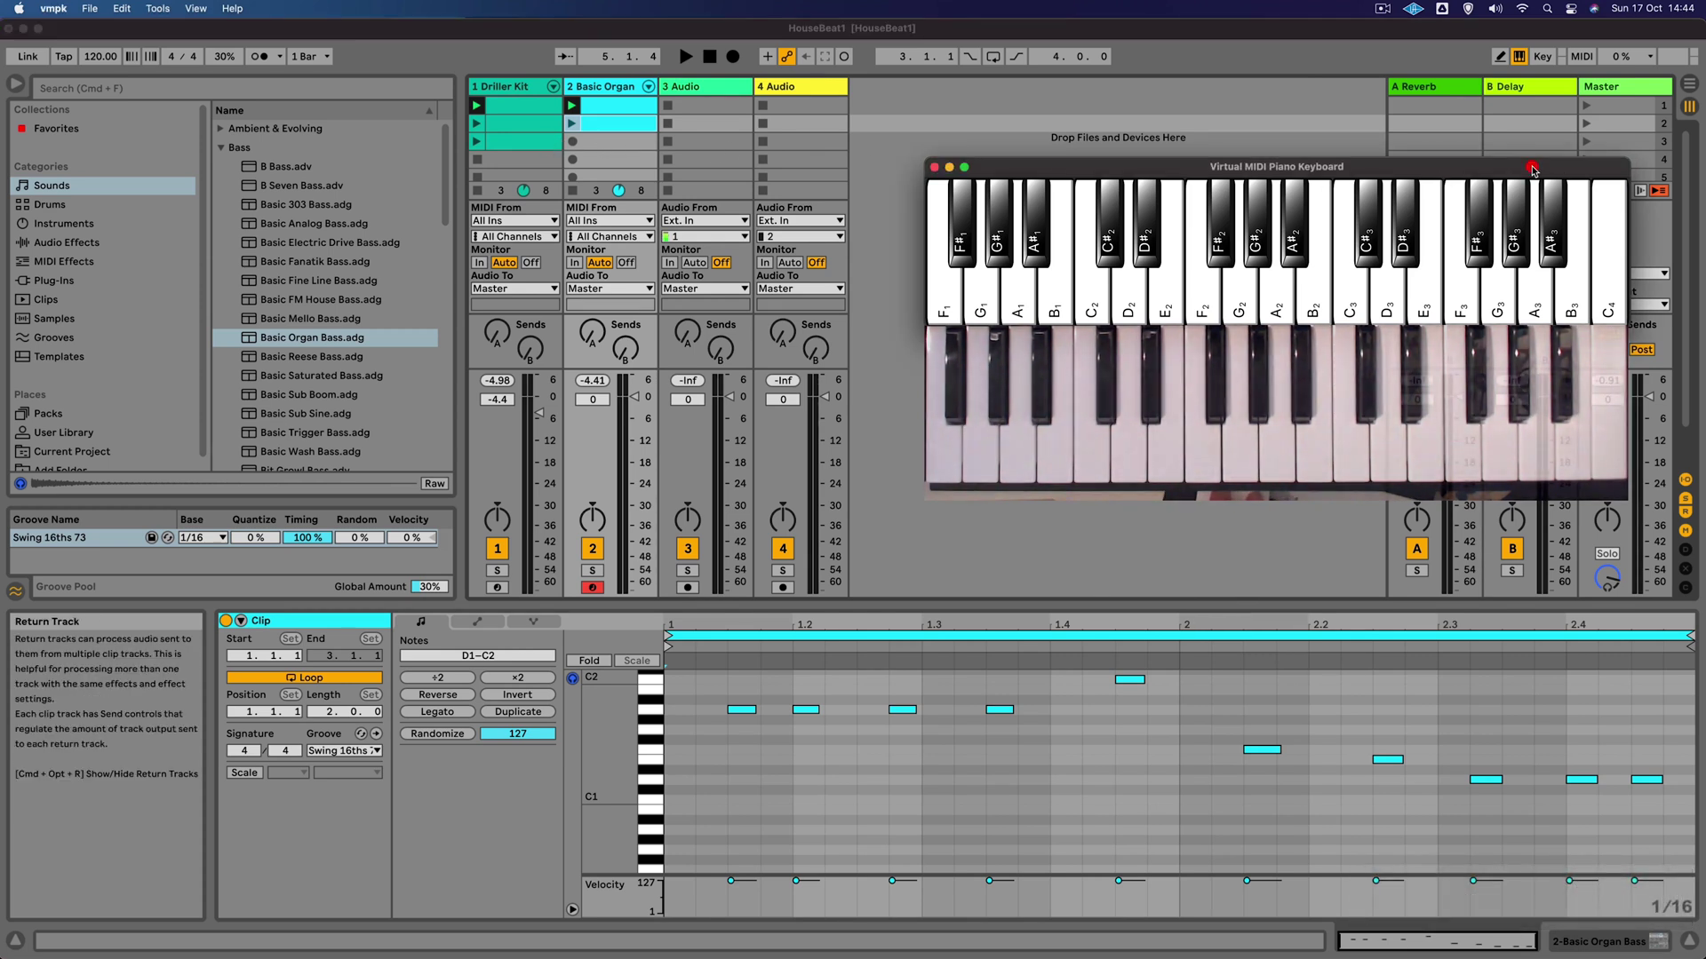
click(1587, 147)
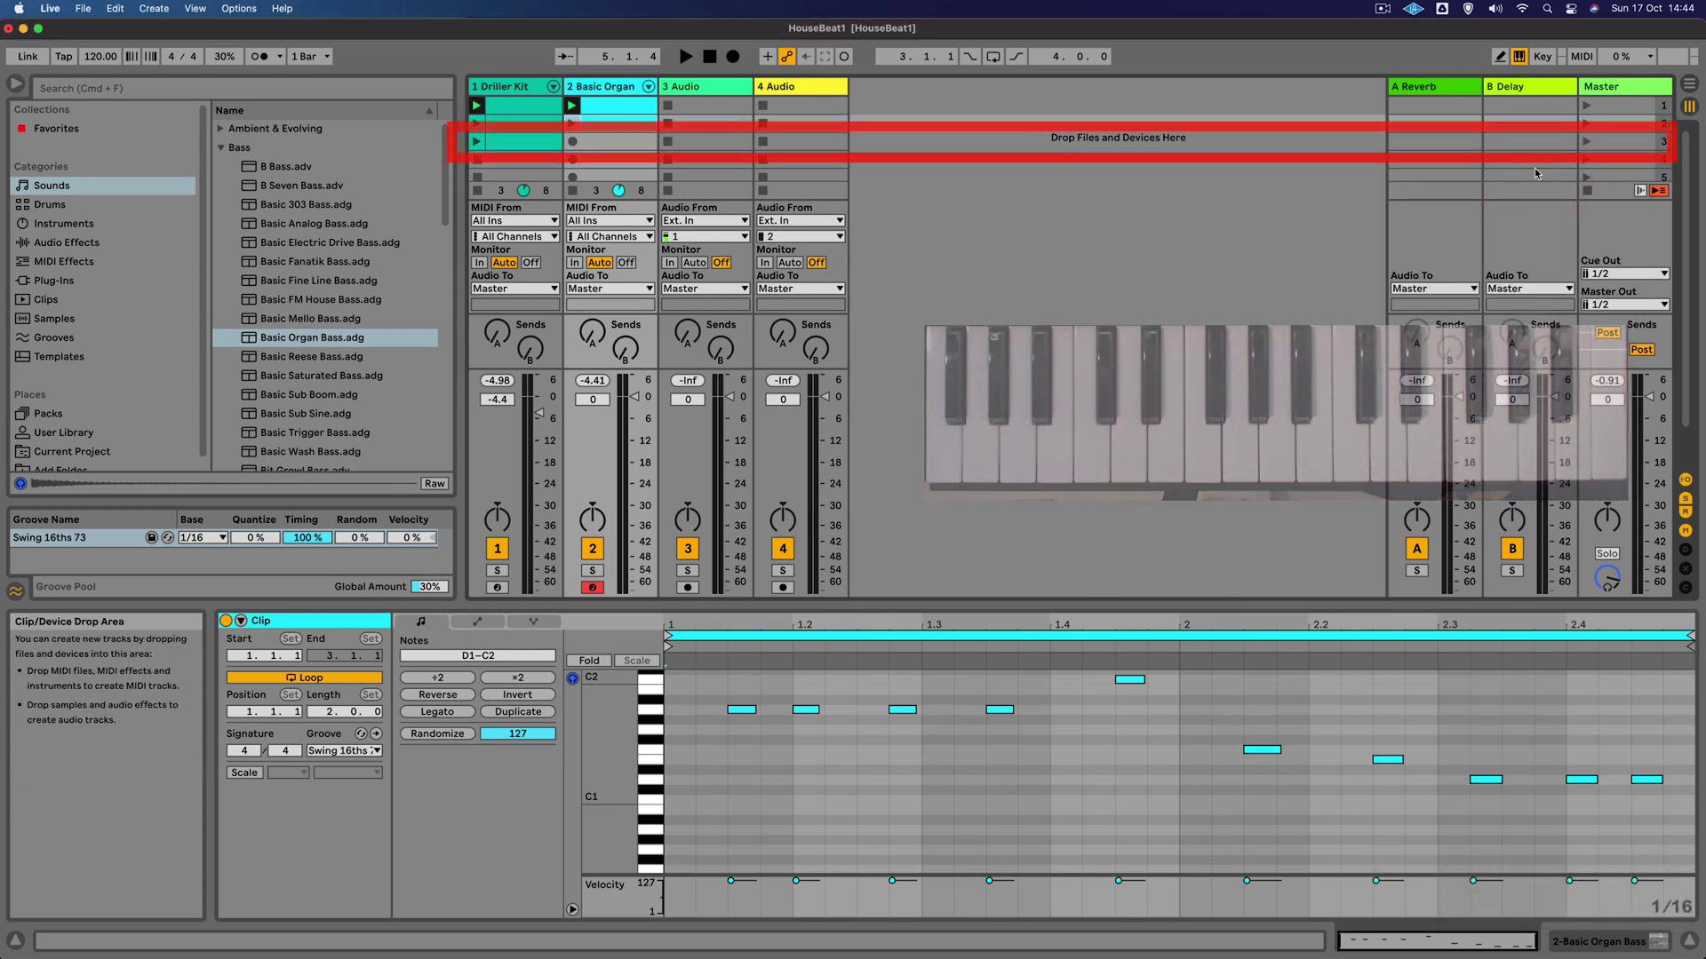
click(1588, 144)
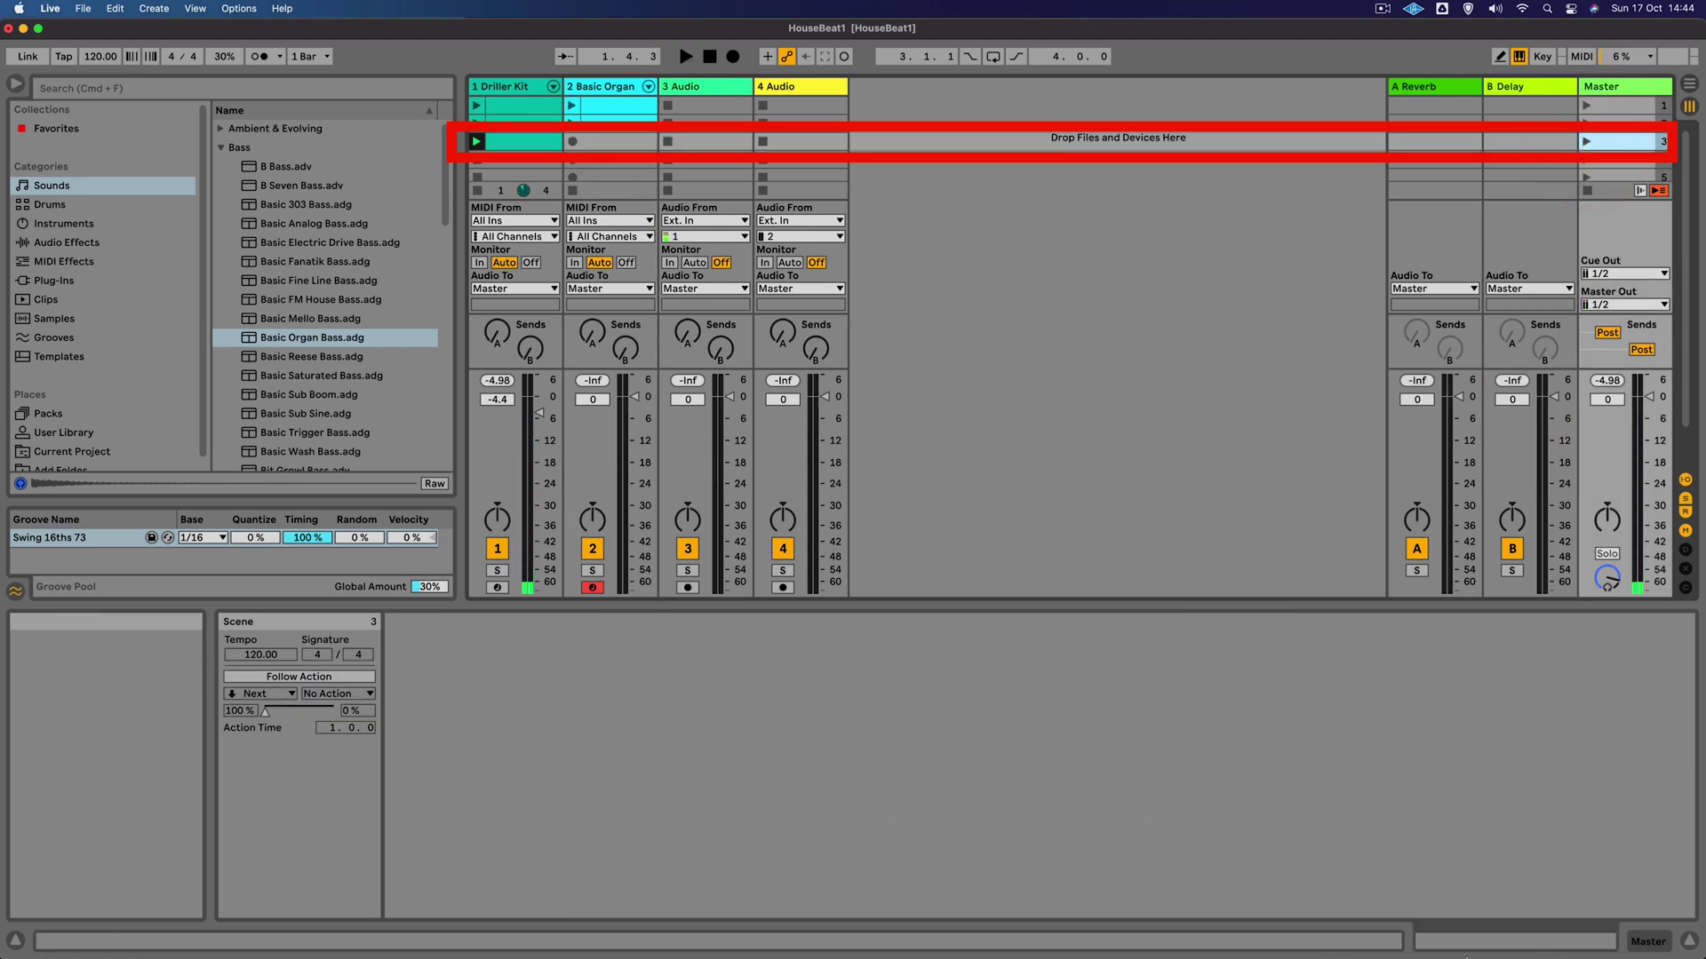
Reopen VMPK and set the metronome Count-In to 1 Bar with a different click sound.
mouse_move(577, 950)
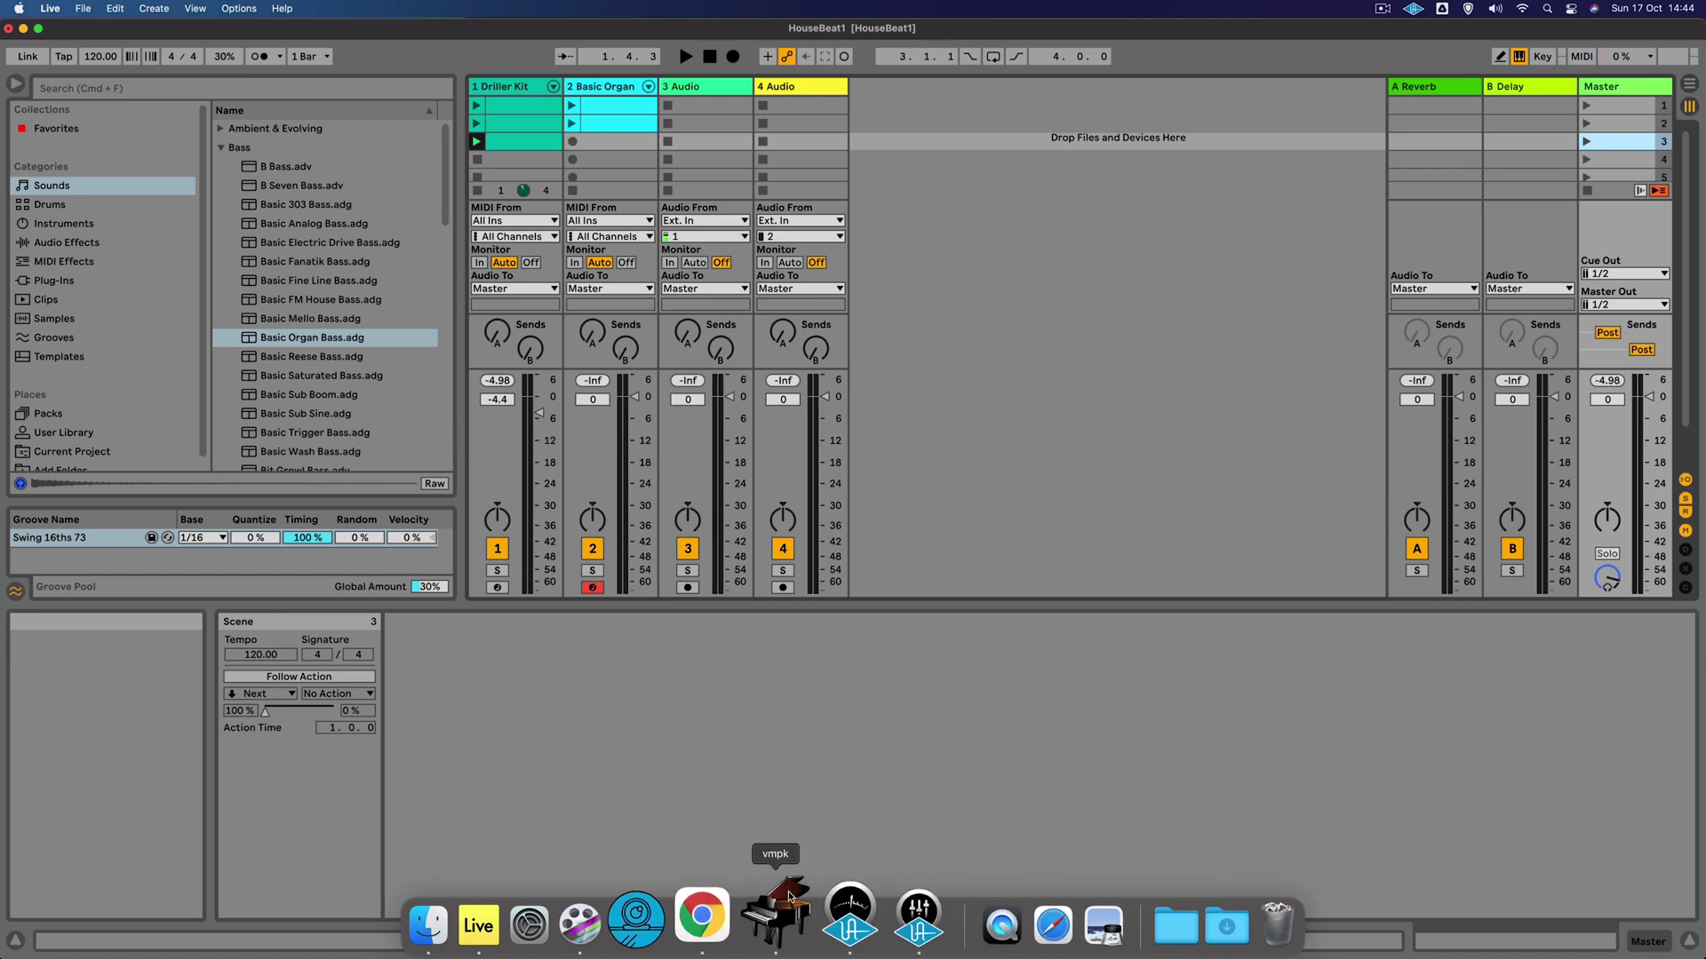
click(755, 919)
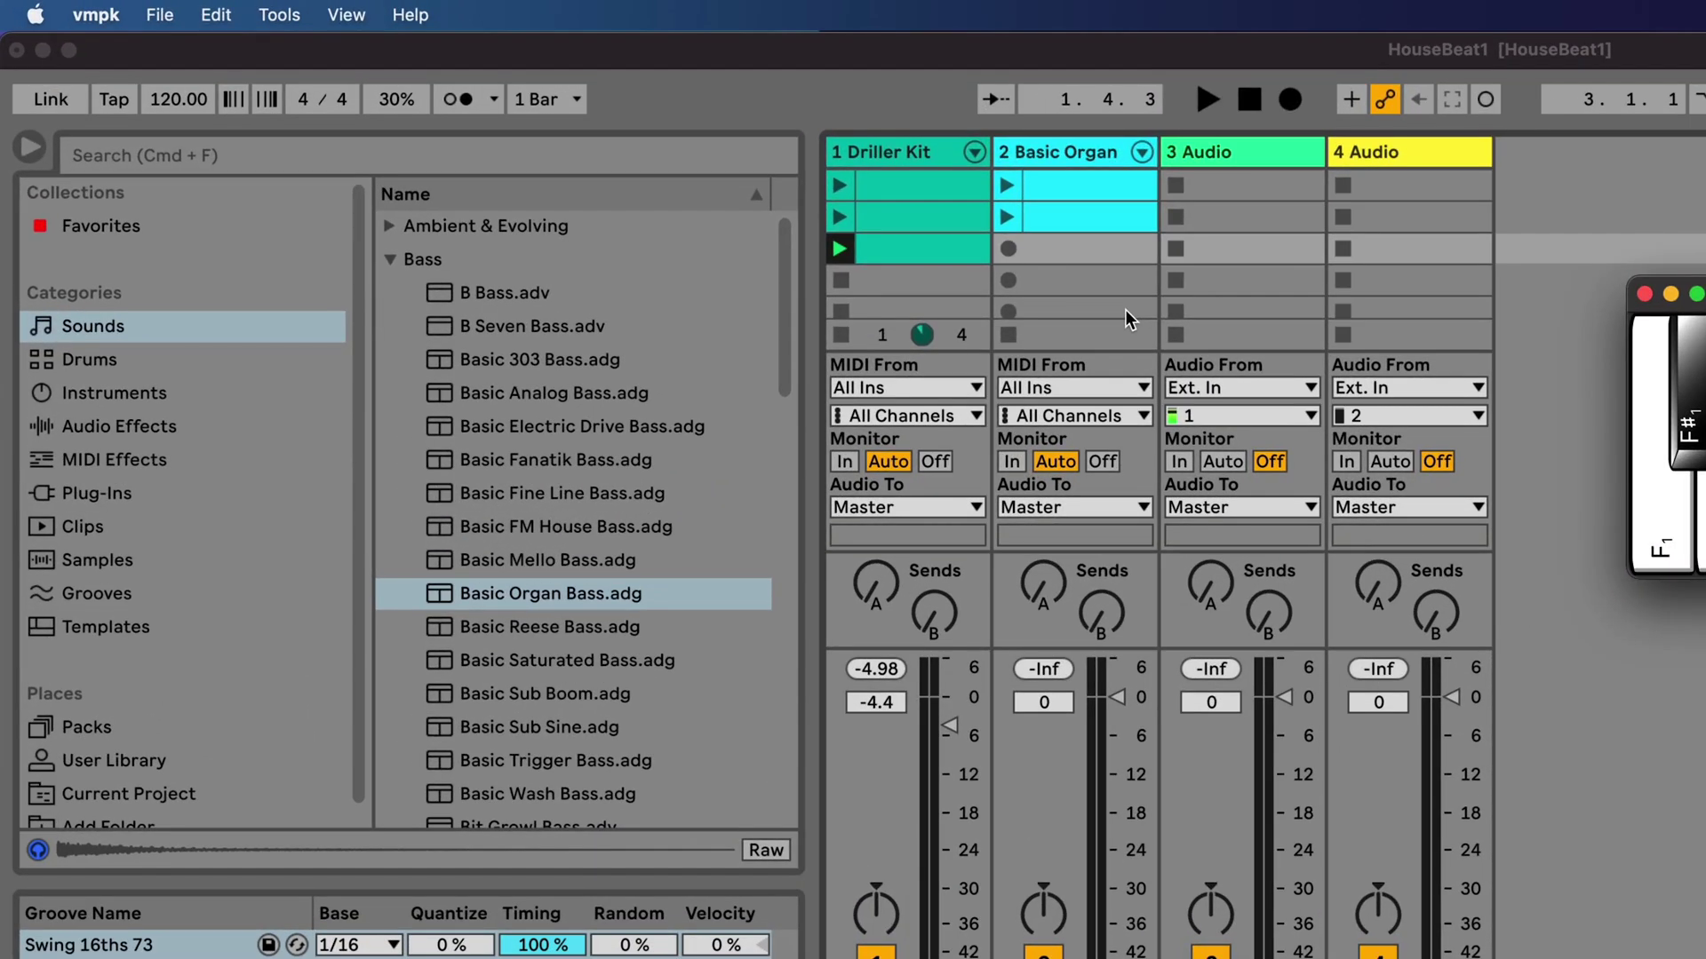
click(494, 99)
click(494, 99)
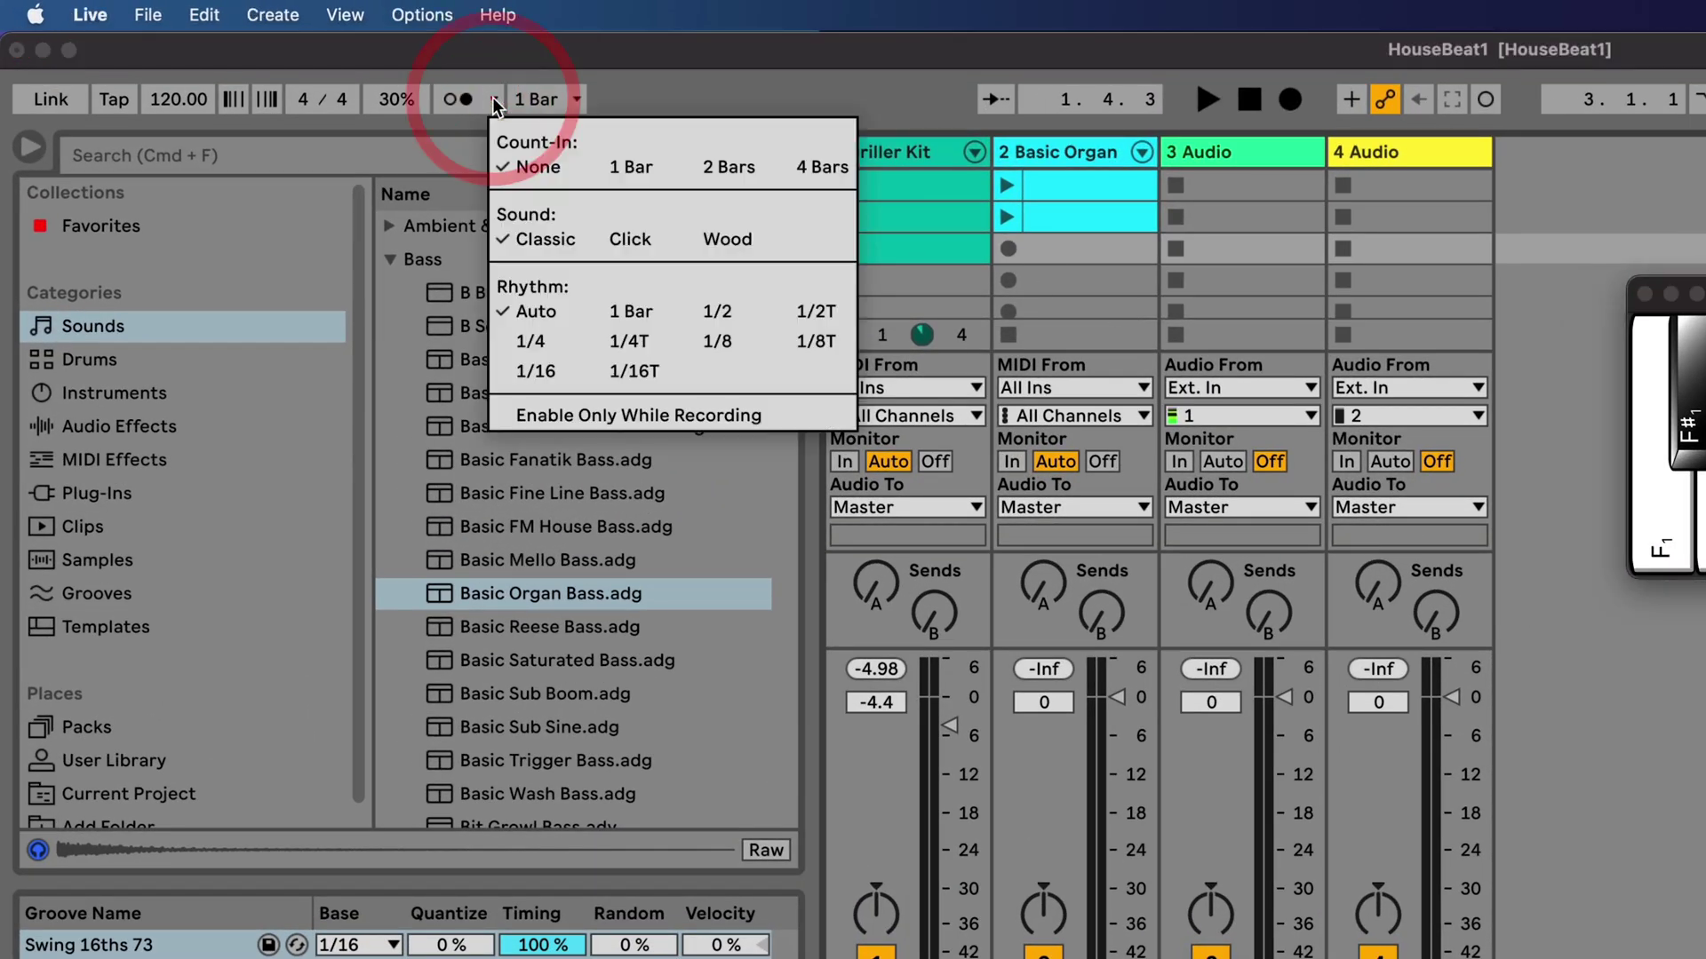
click(631, 169)
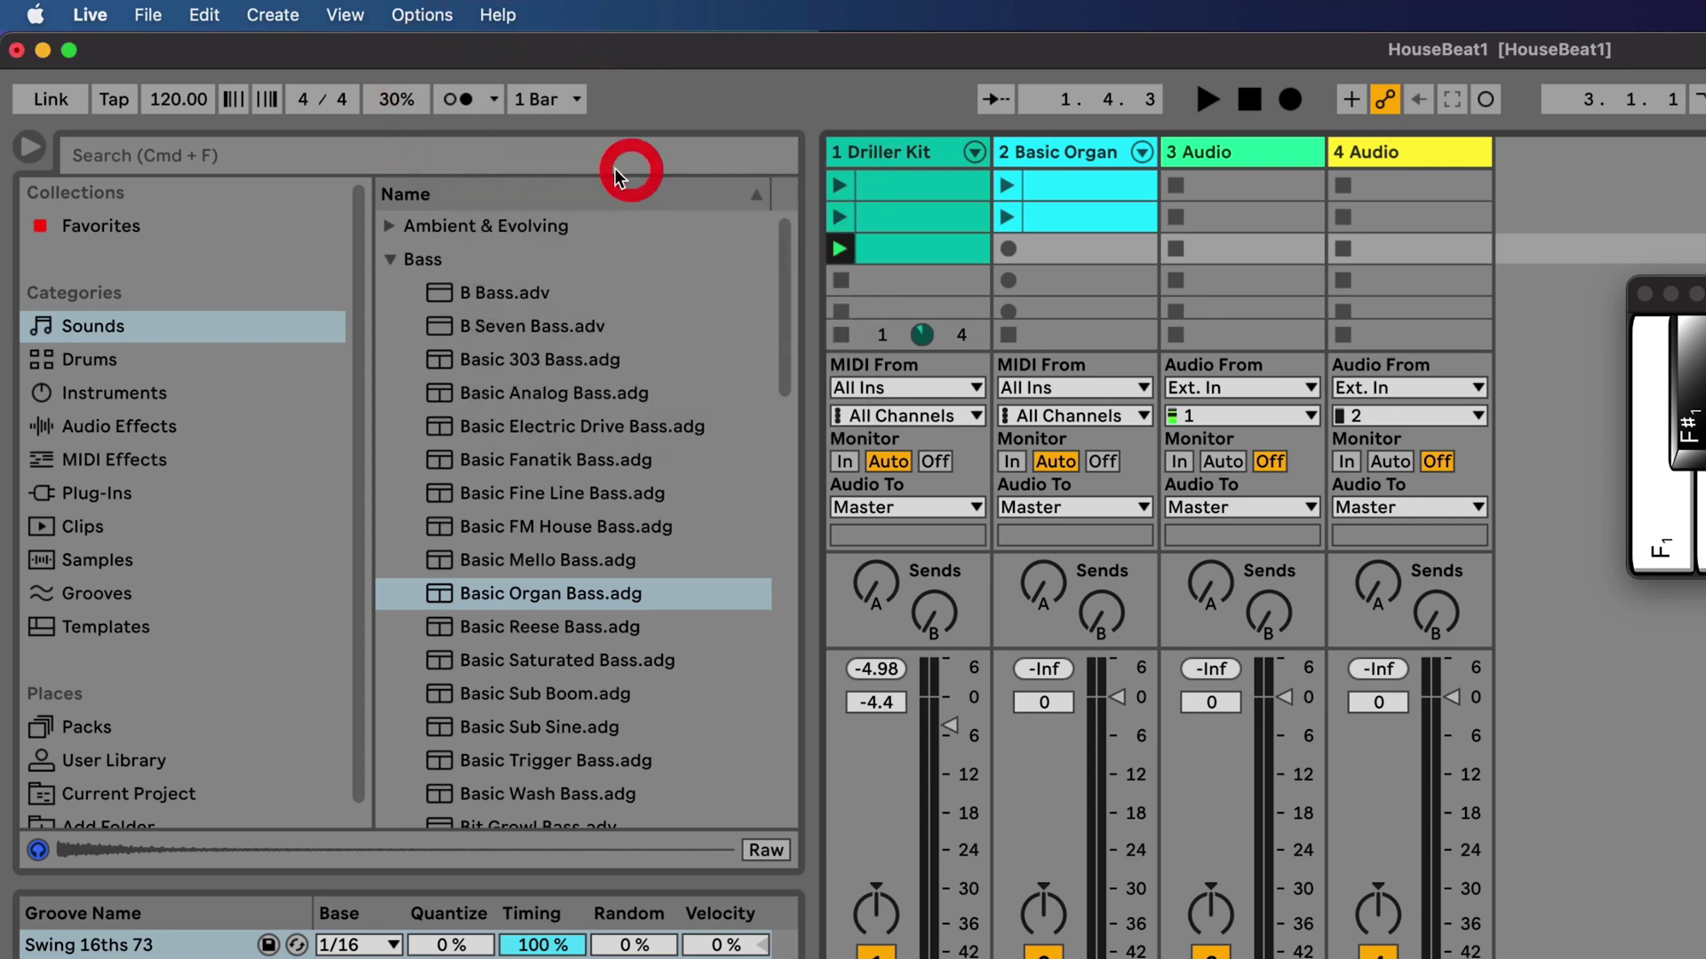
click(494, 100)
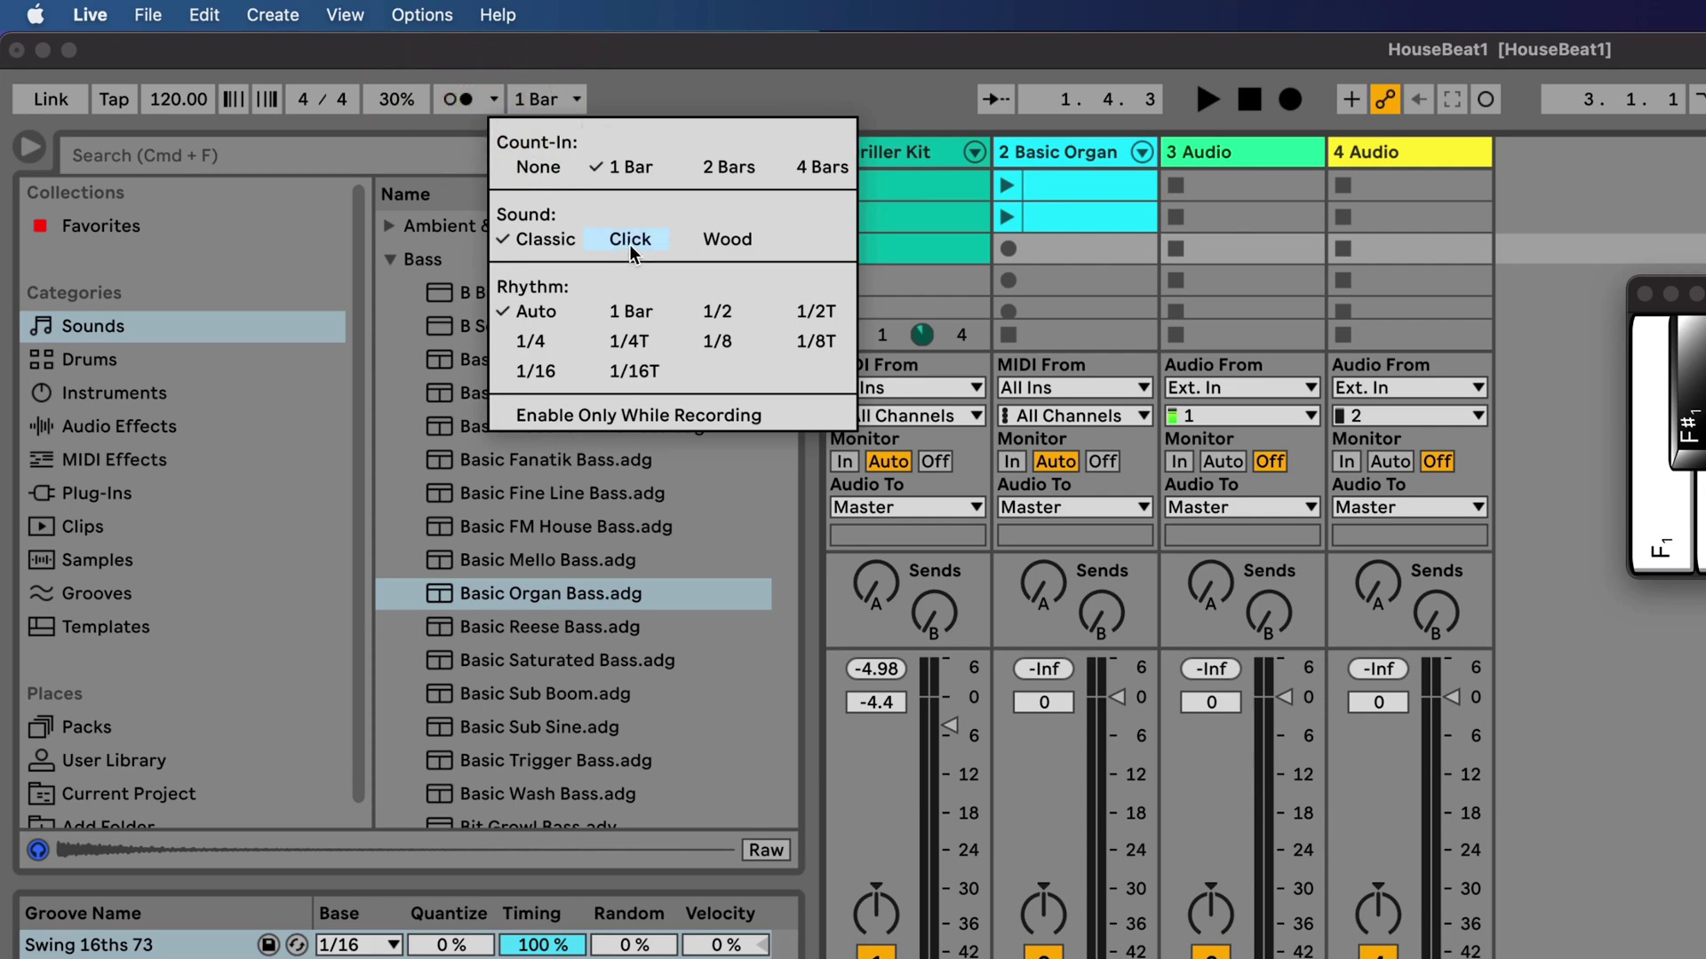
click(724, 248)
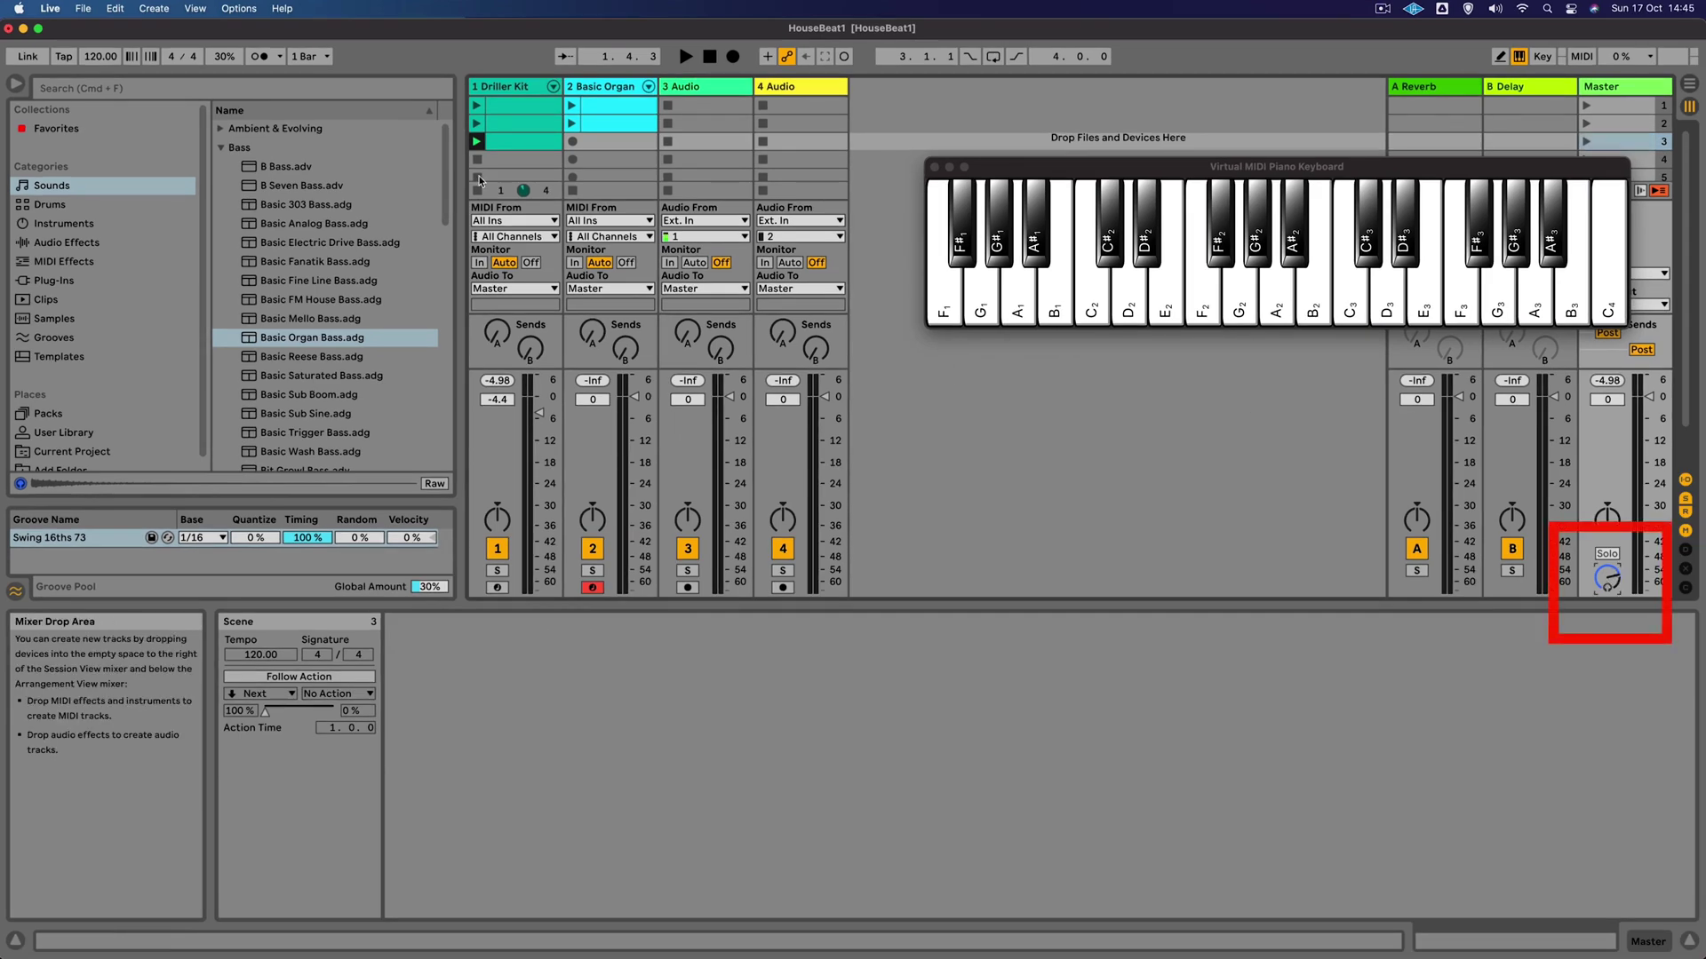
Test playback with the metronome toggled, then record a new organ clip in Basic Organ's slot 3.
key(space)
click(259, 59)
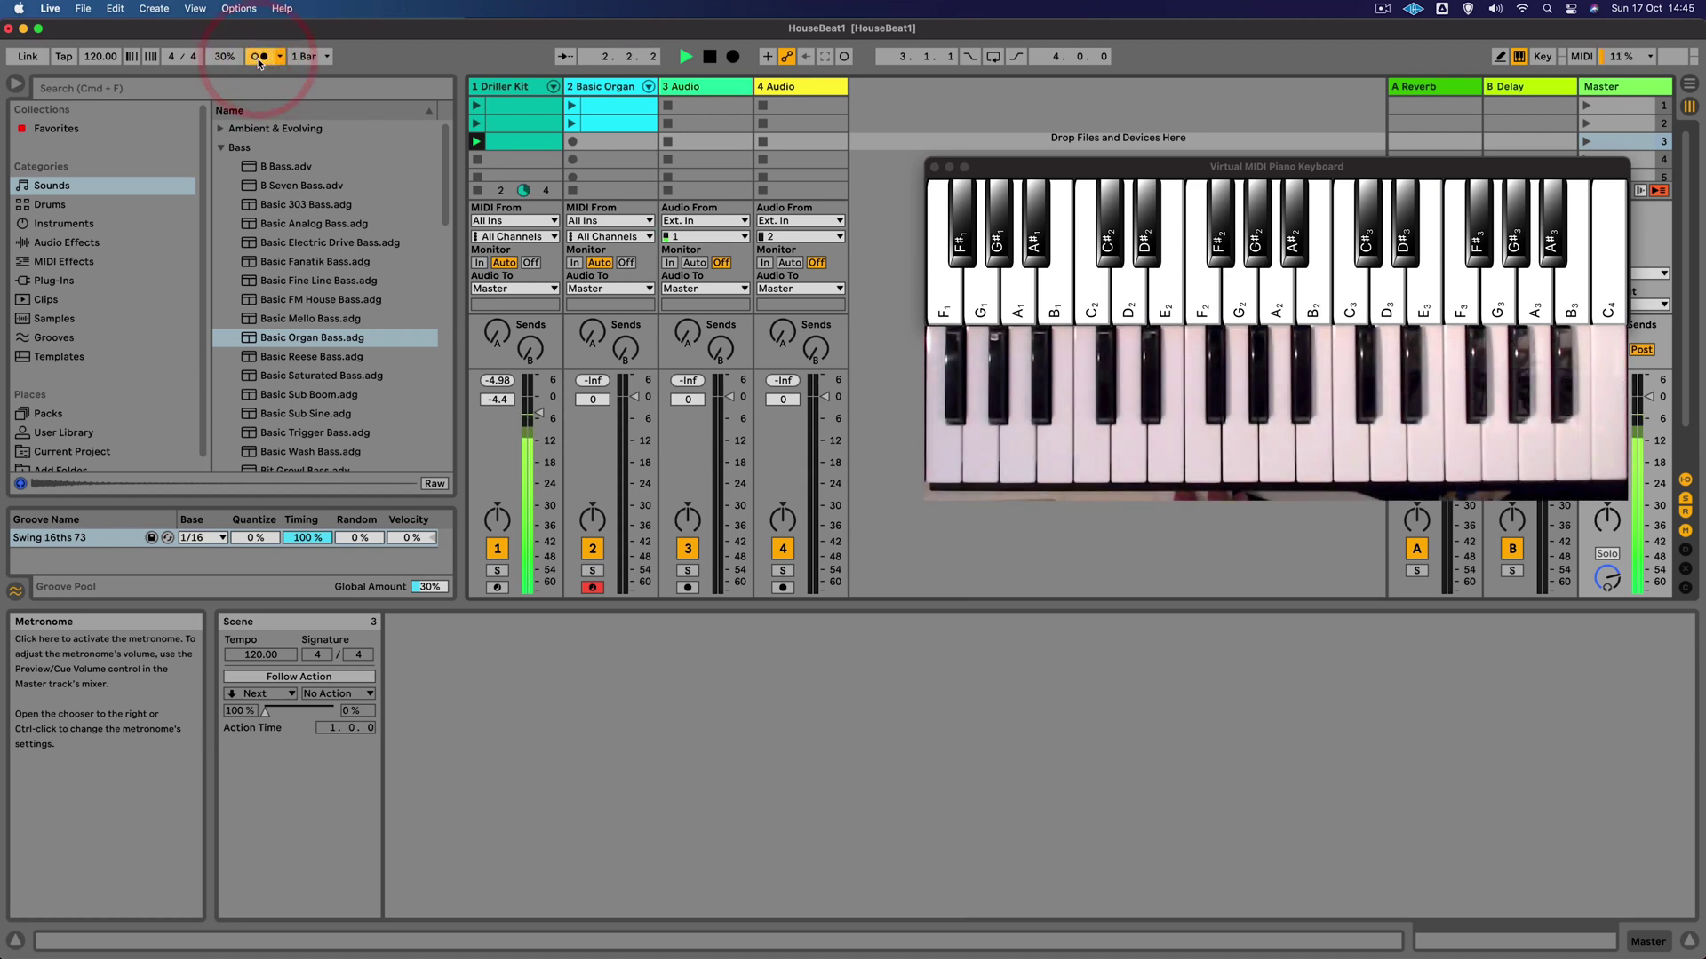
click(259, 58)
key(space)
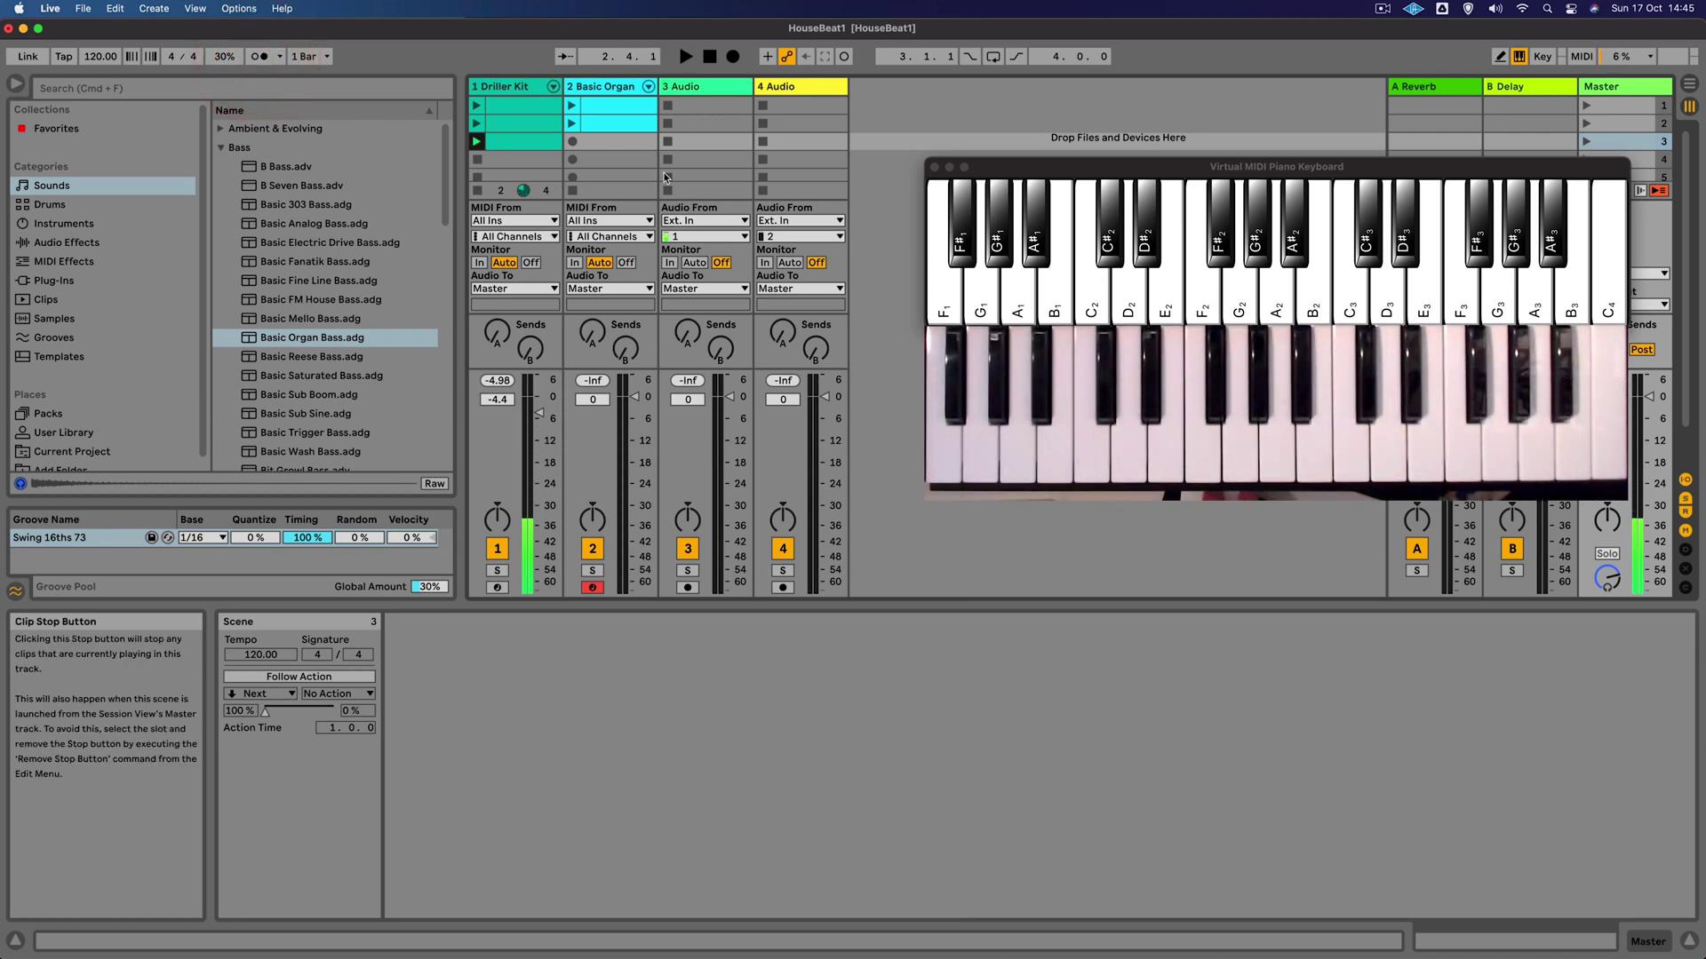
click(573, 142)
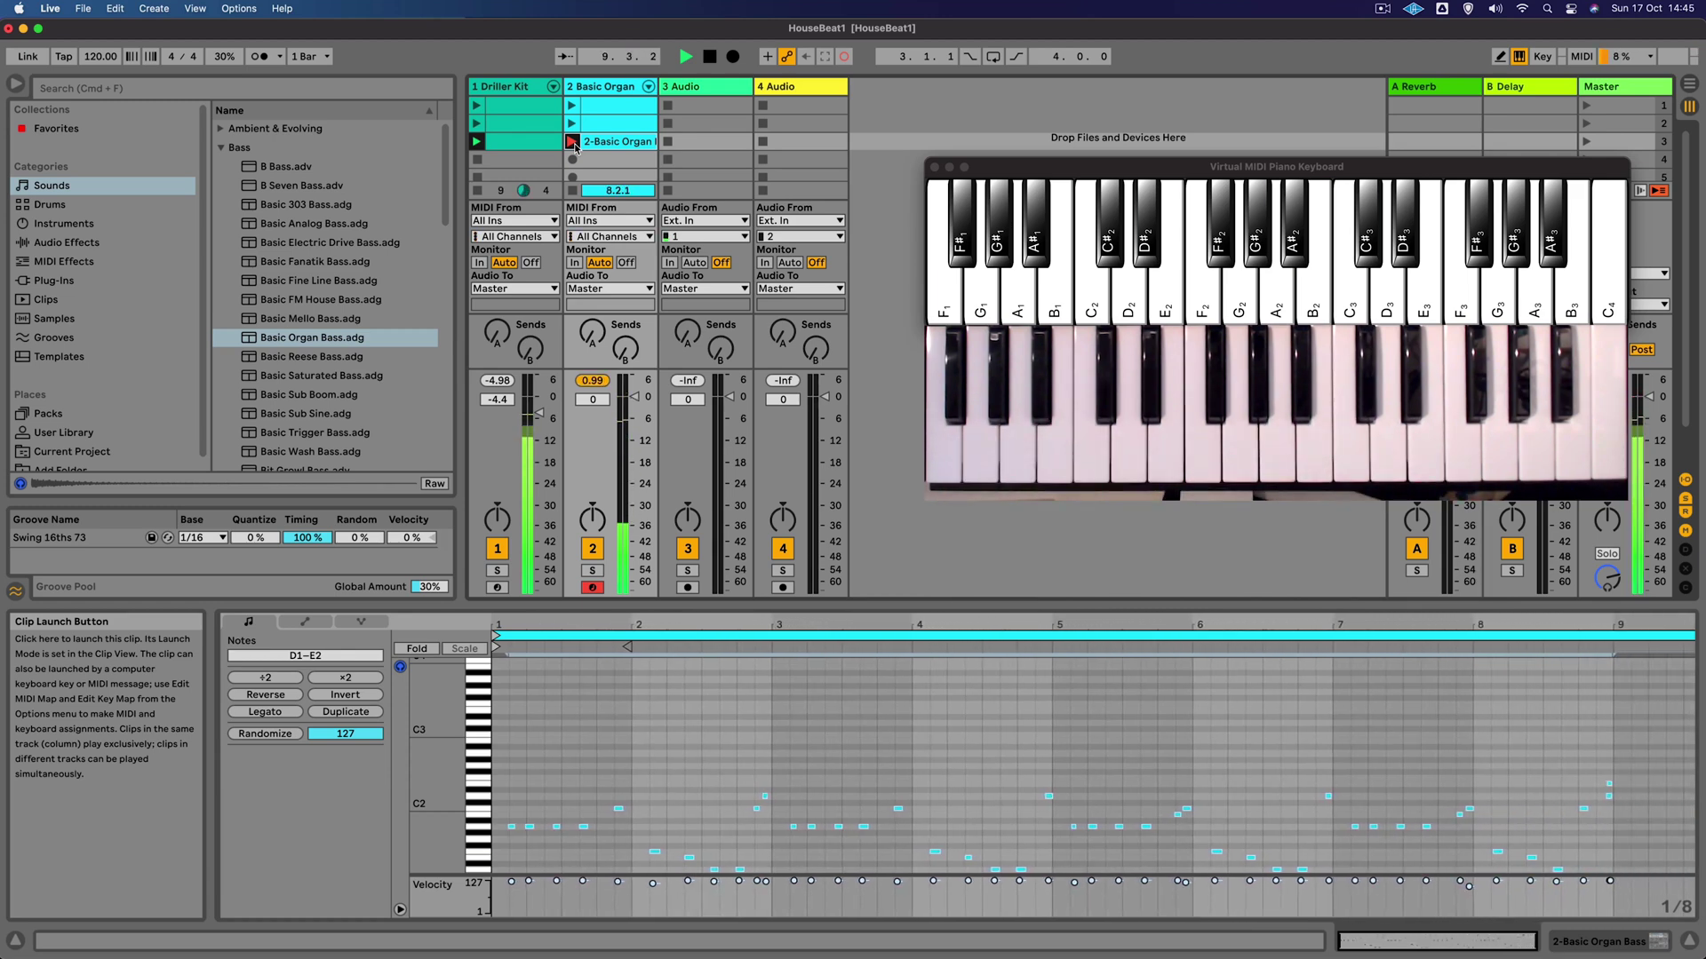
Stop recording the organ clip and quantize its note starts to 1/16 at 100%.
click(572, 142)
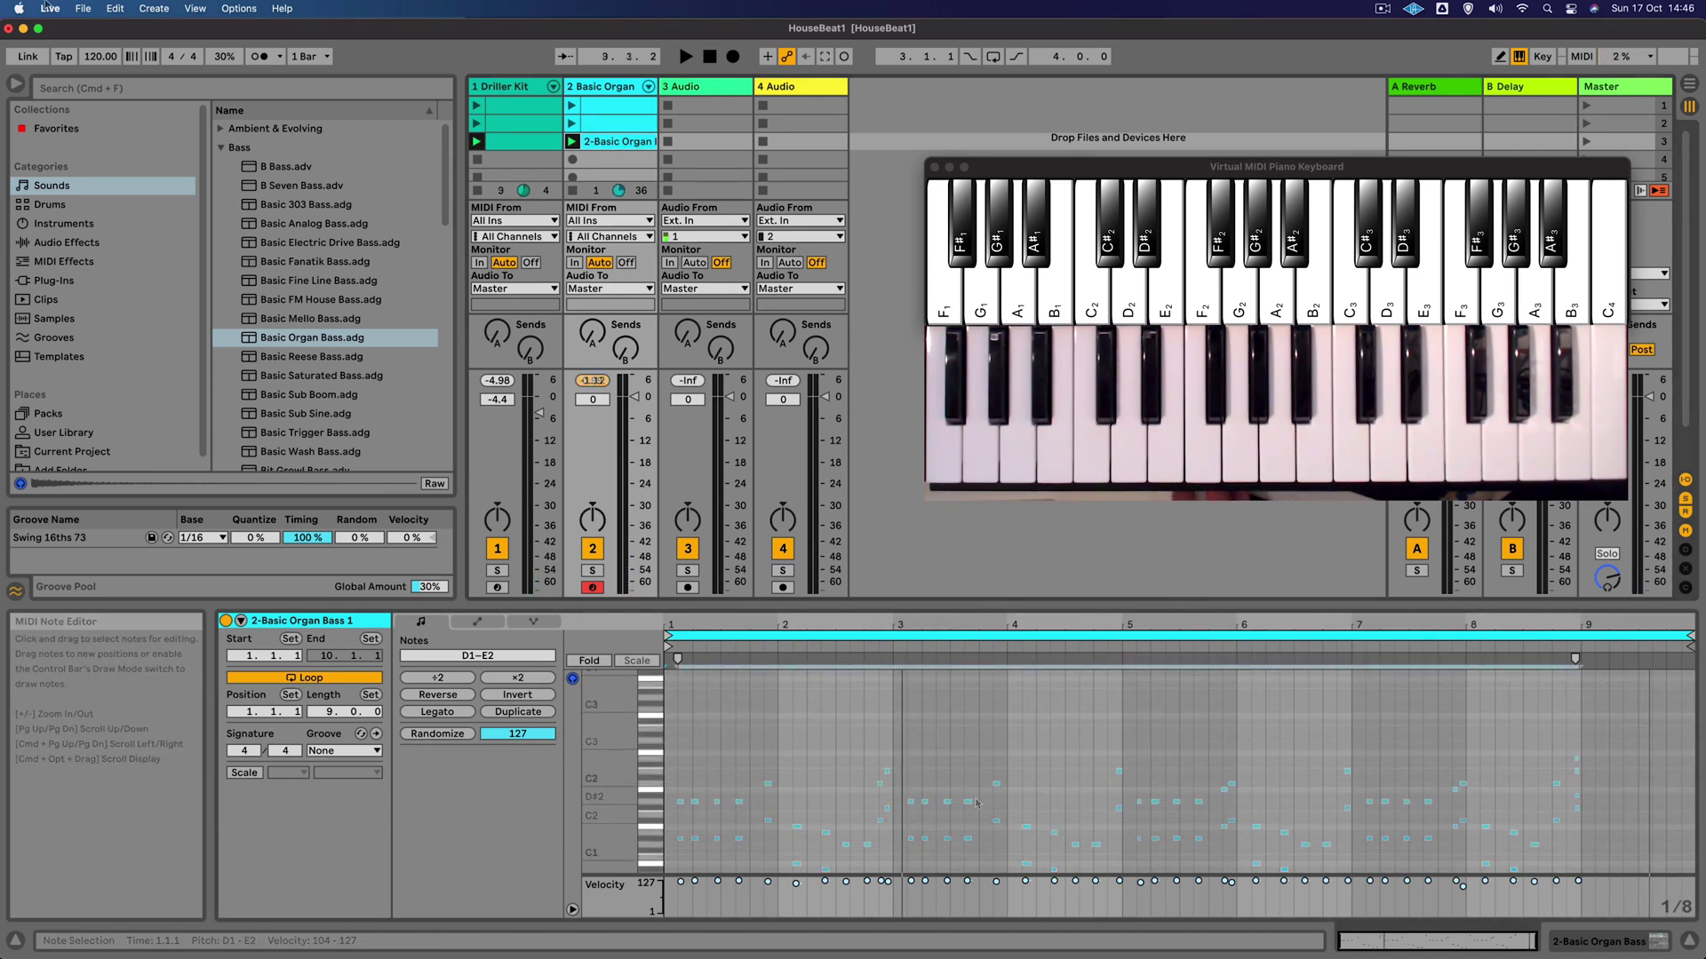
click(114, 8)
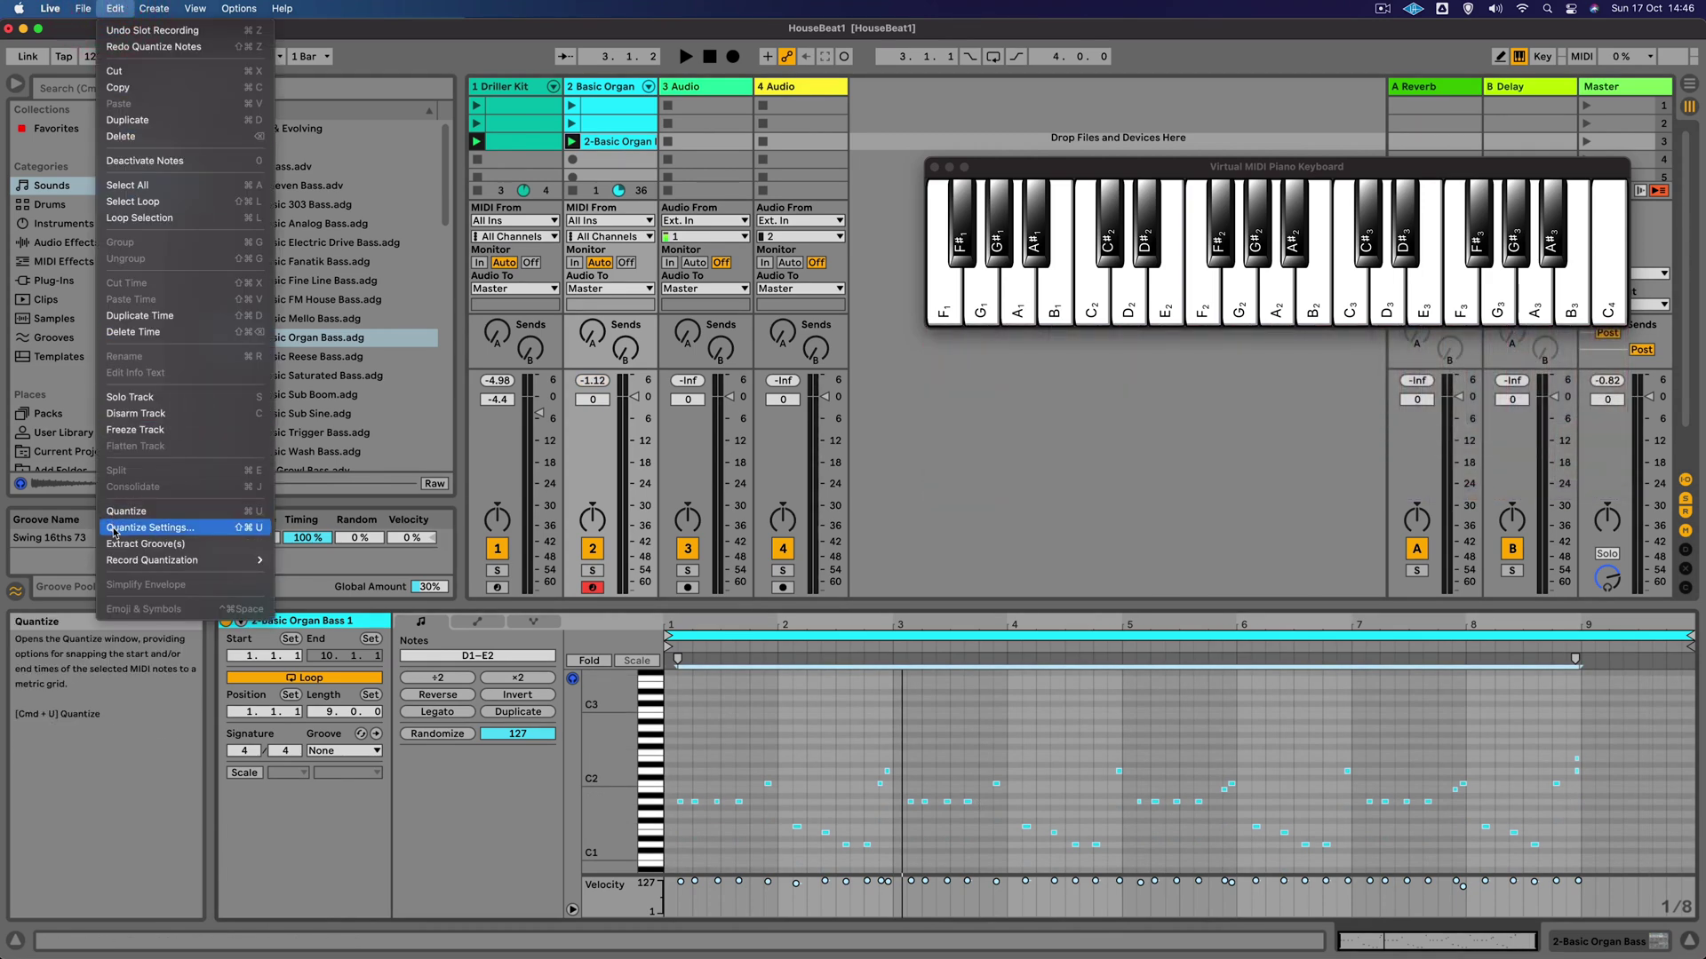
click(149, 528)
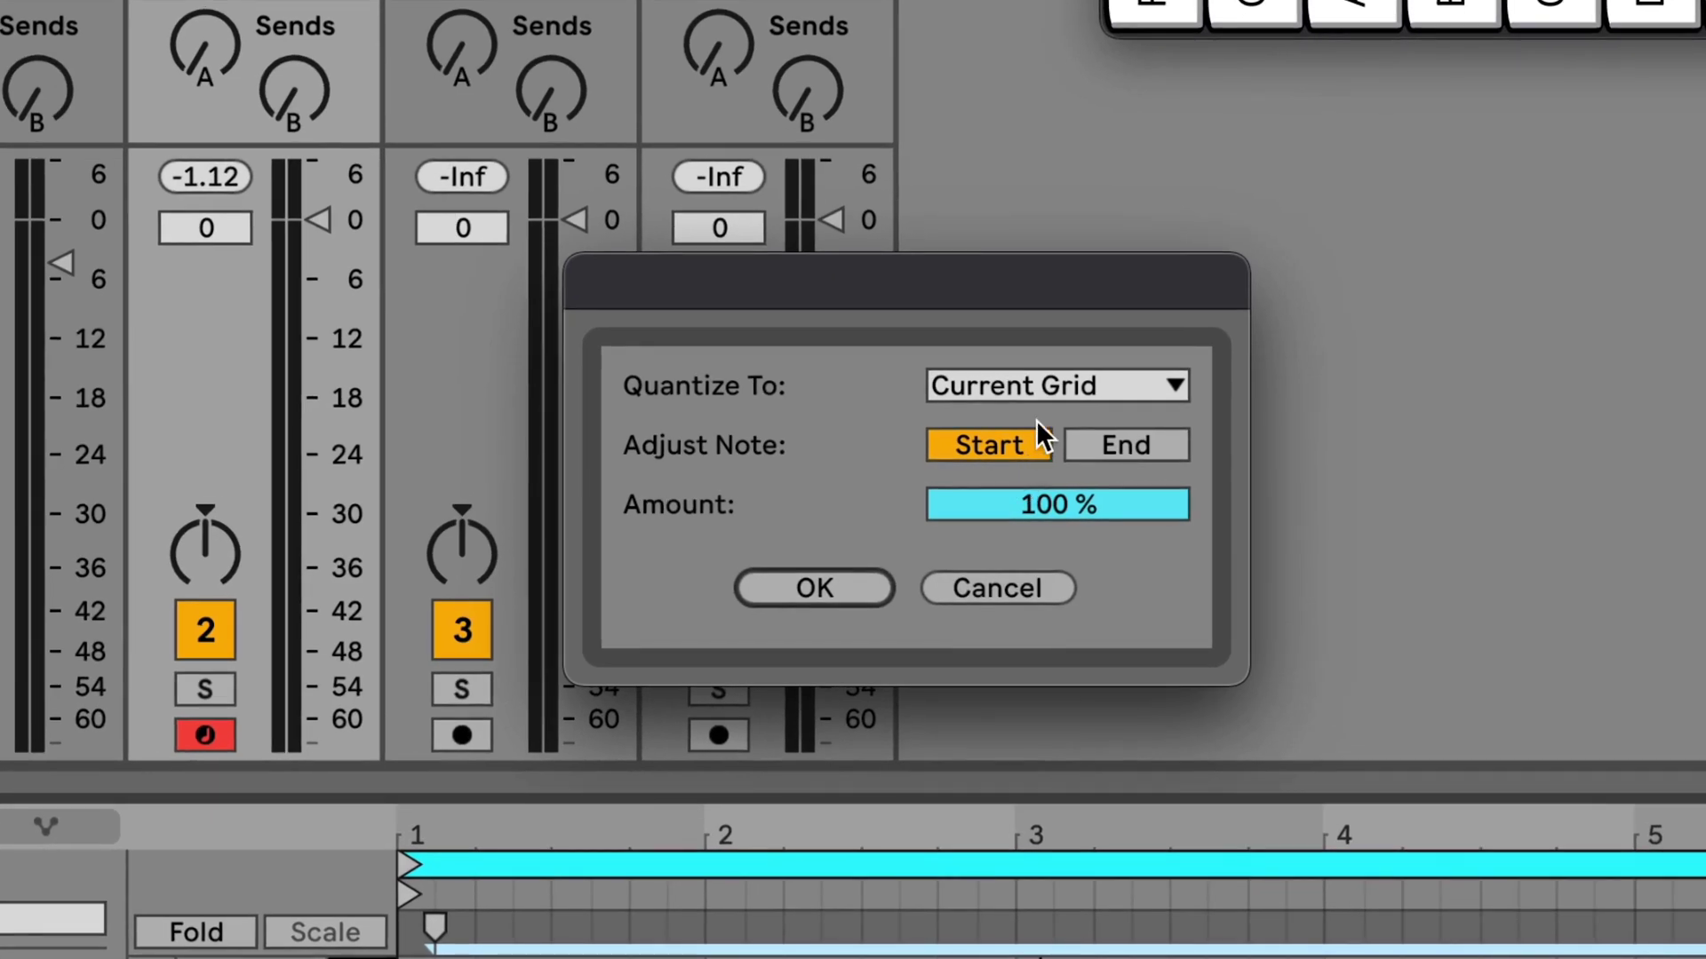
click(1017, 400)
click(1046, 626)
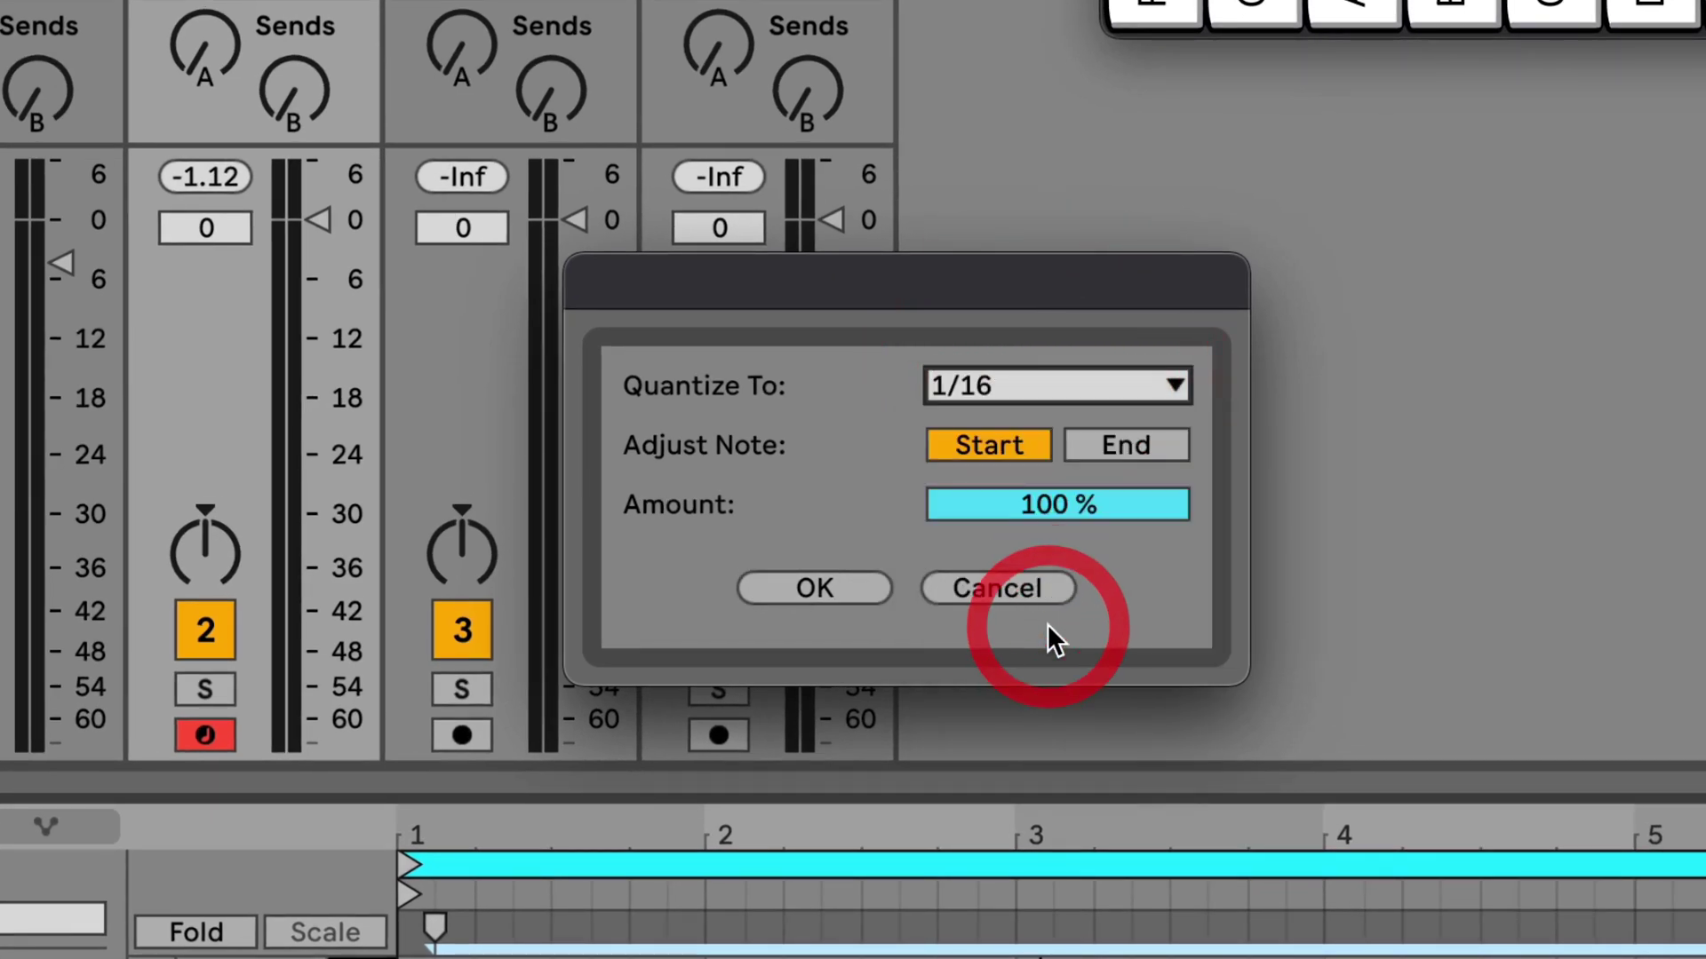
click(811, 588)
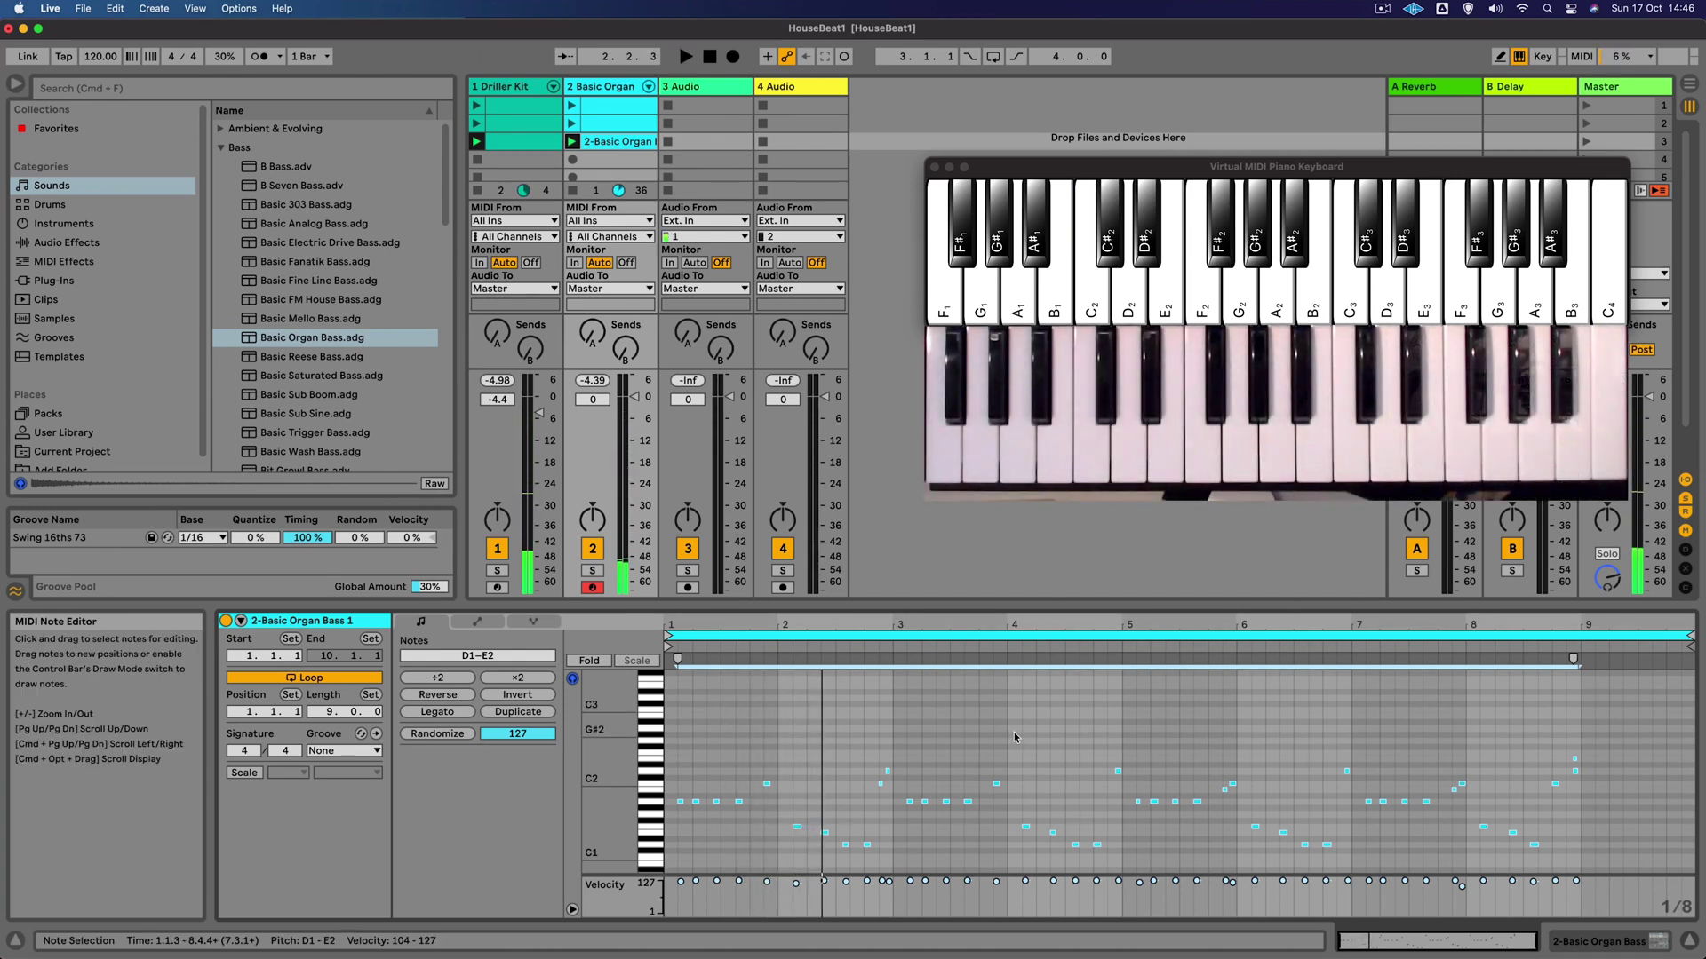
Audition the quantized bass with the drums, then loop the clip from bar 3 to bar 7.
key(space)
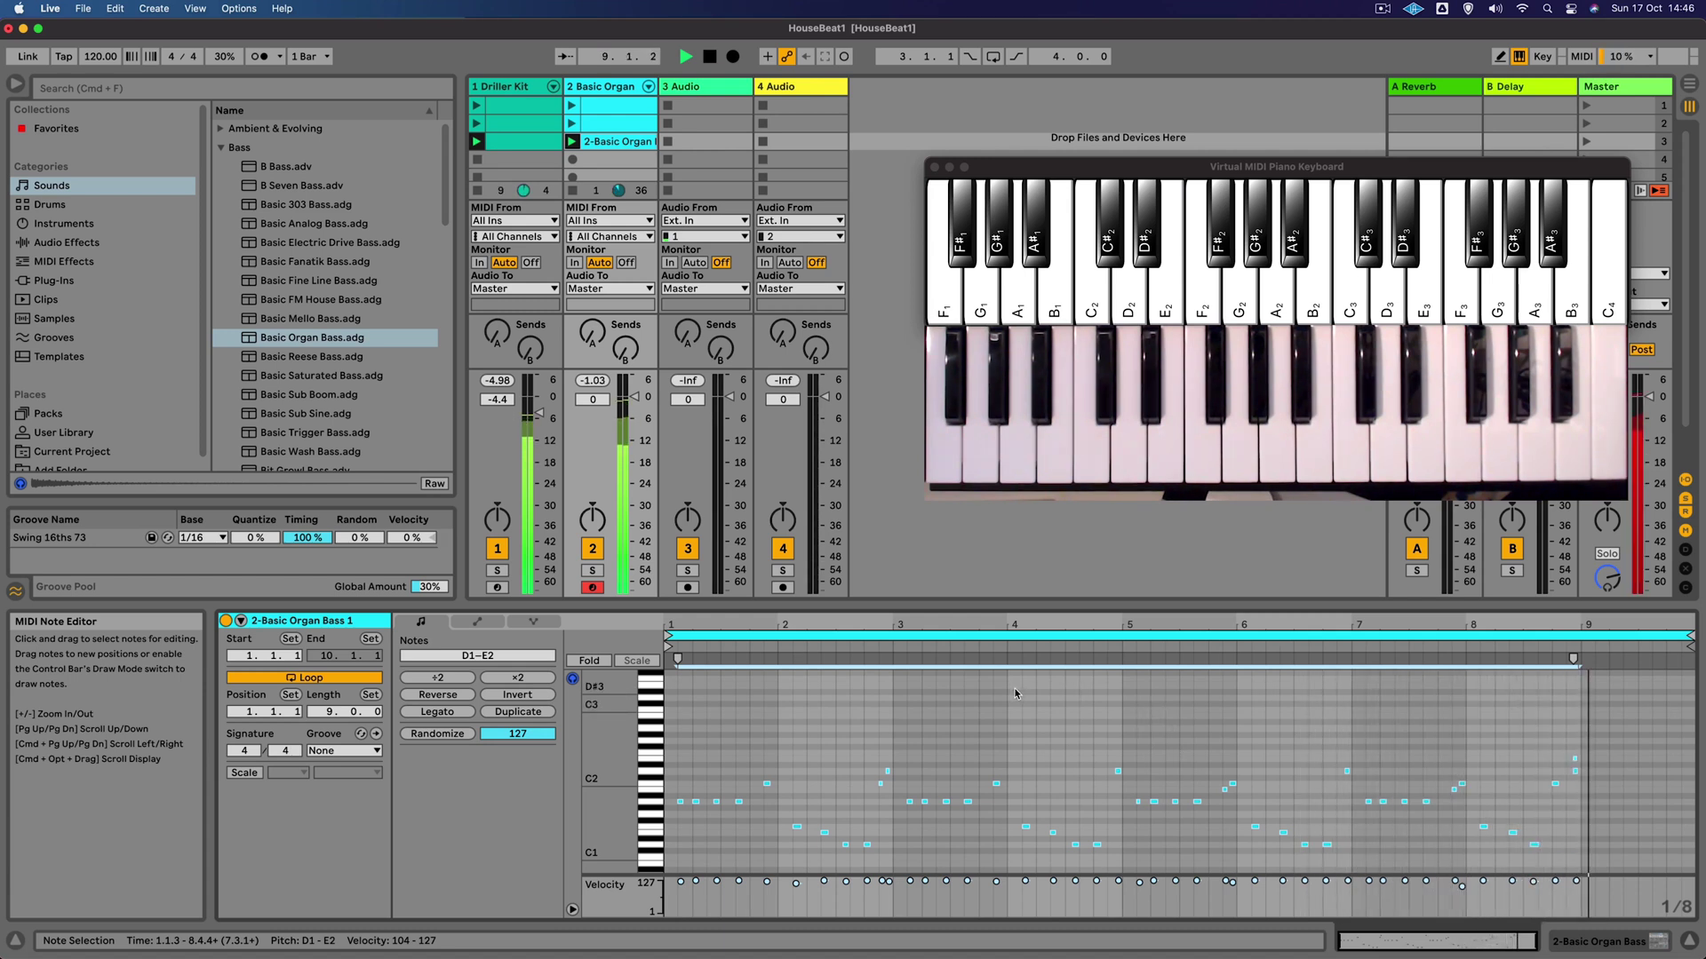
key(space)
drag(677, 658, 894, 658)
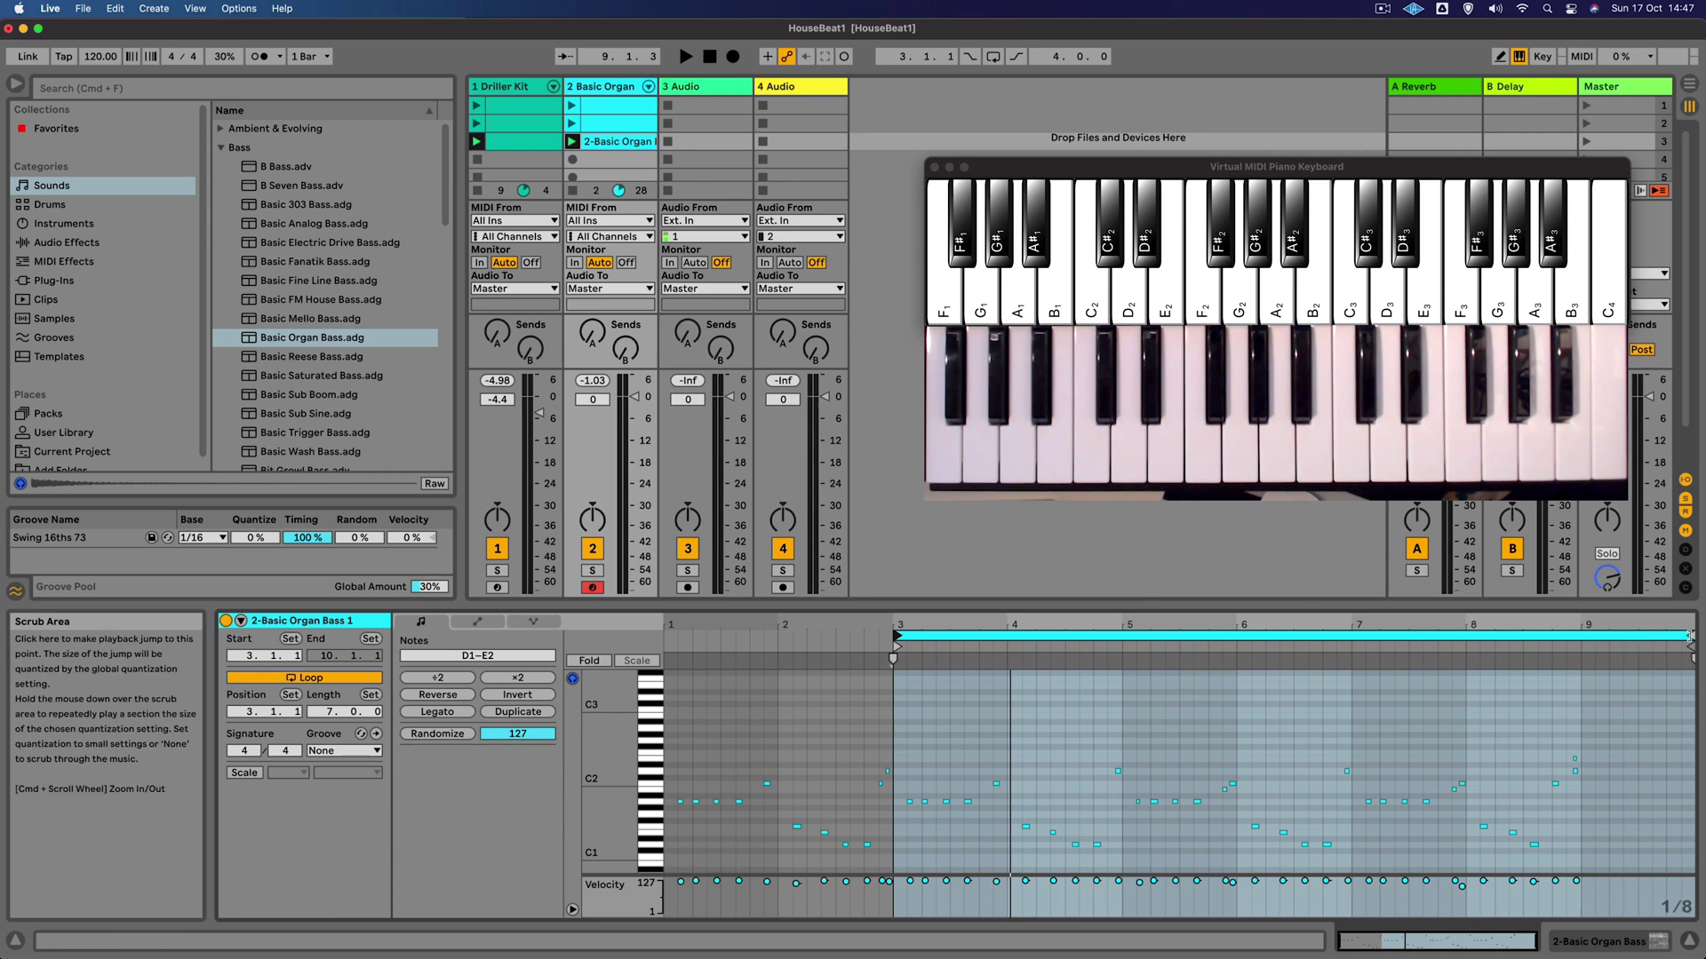
drag(1687, 636, 1350, 638)
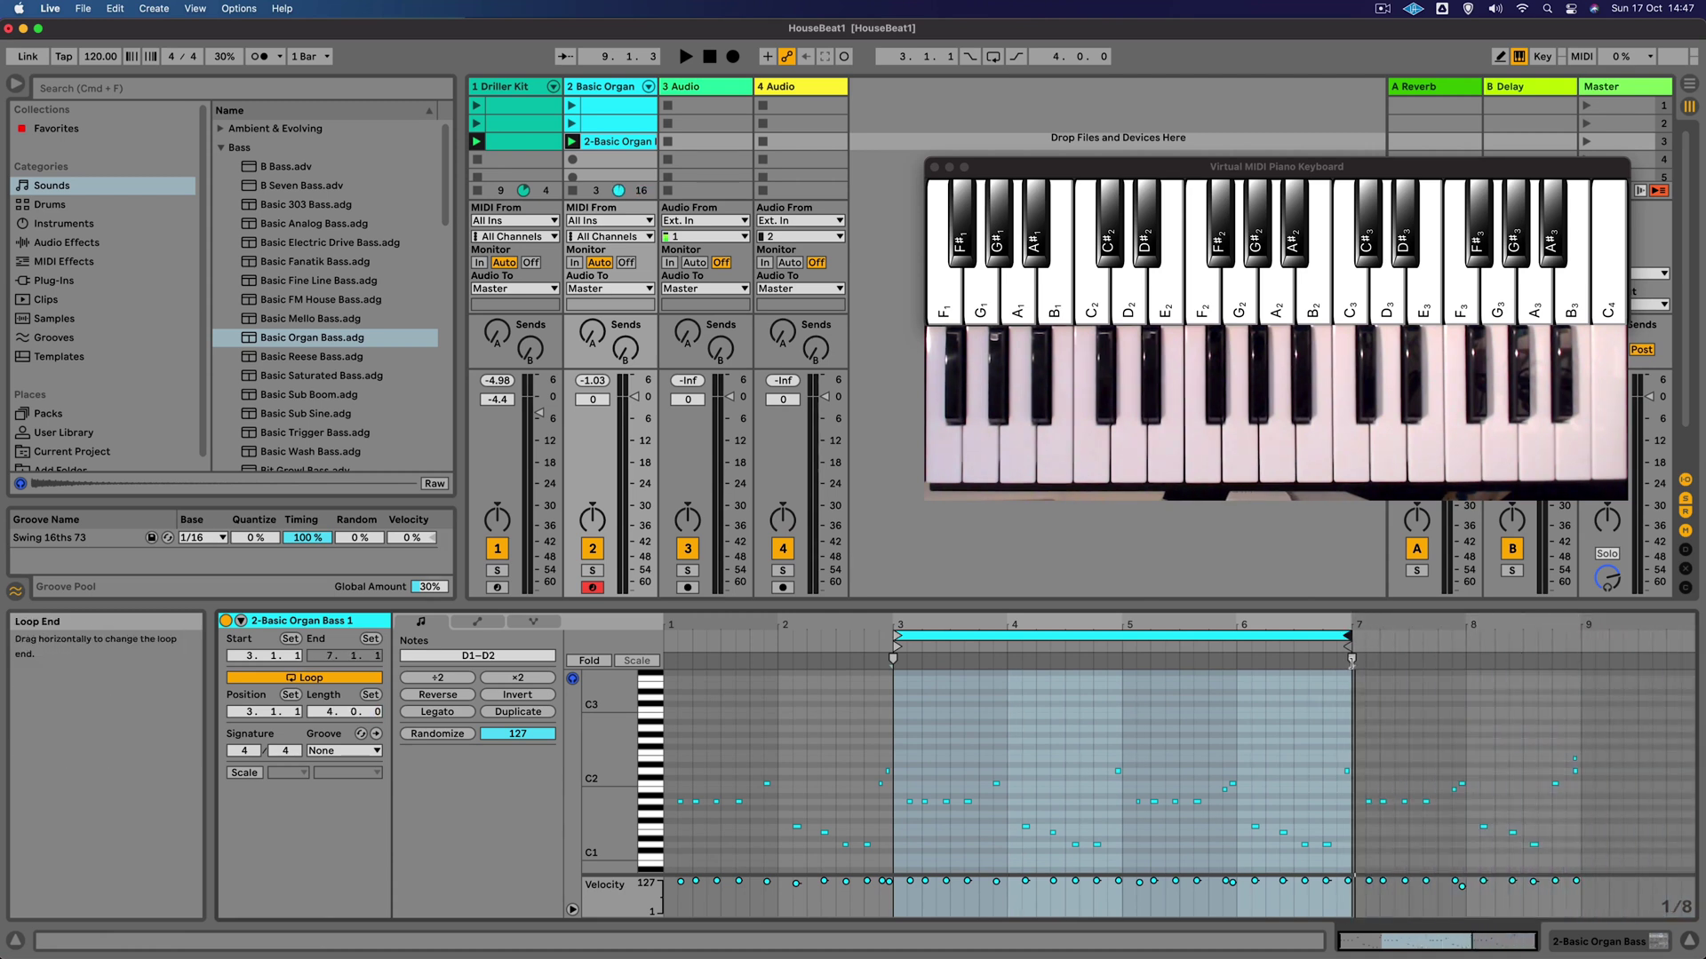
key(space)
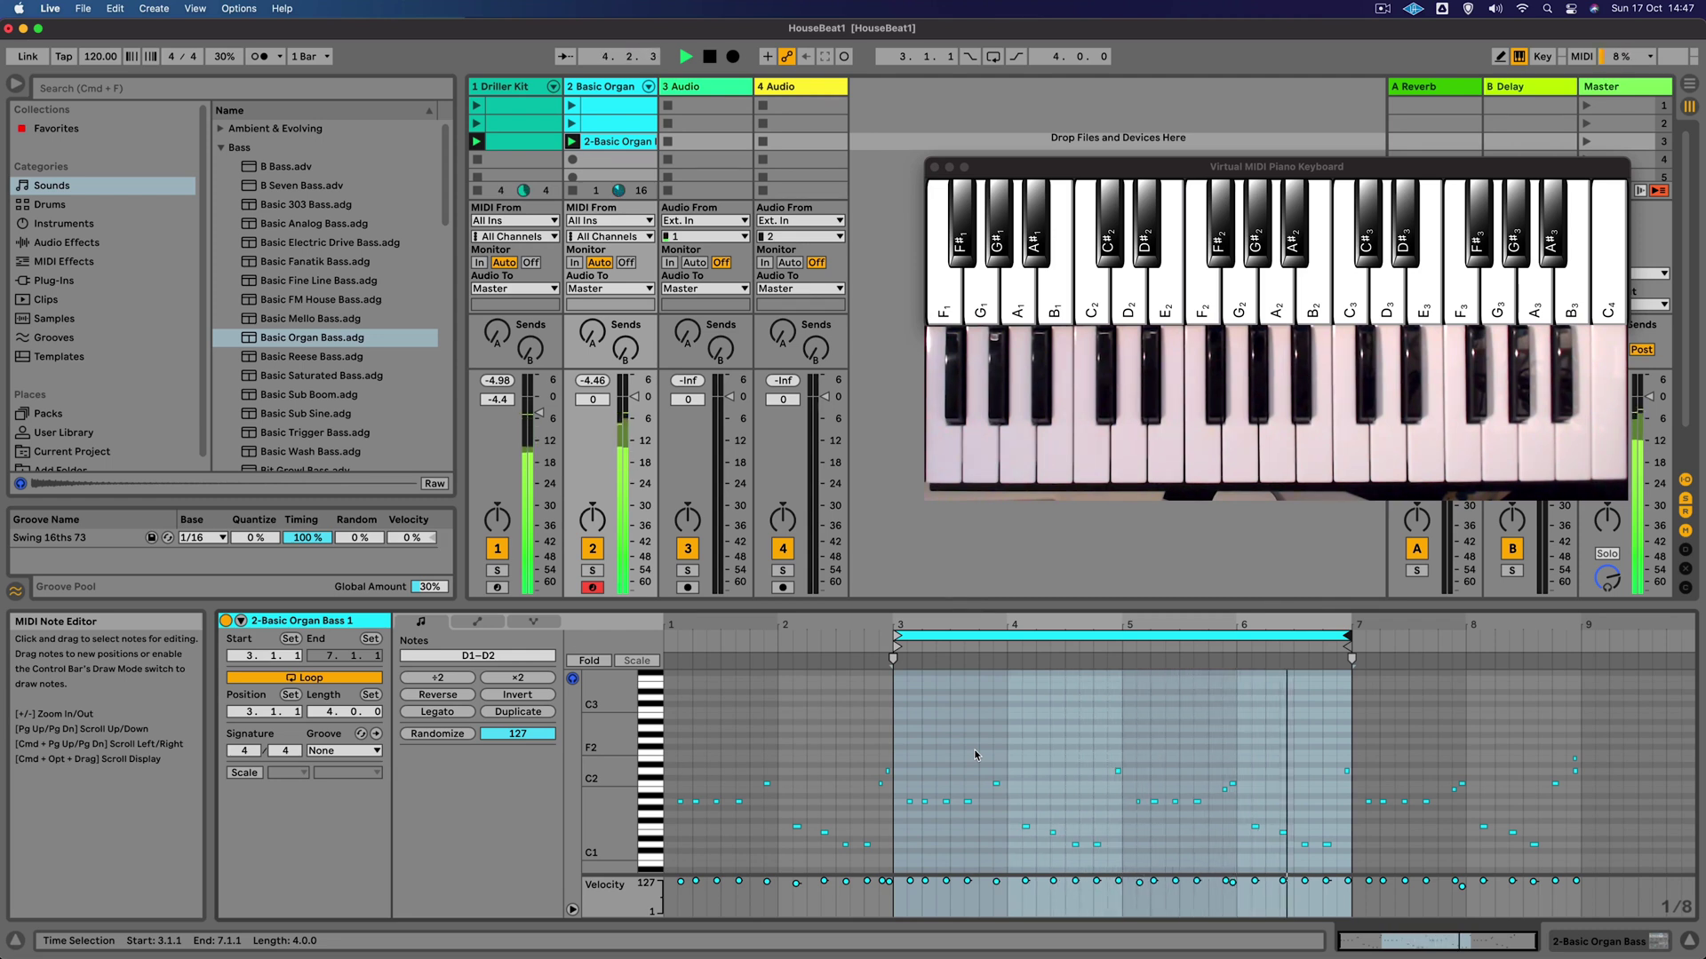
key(space)
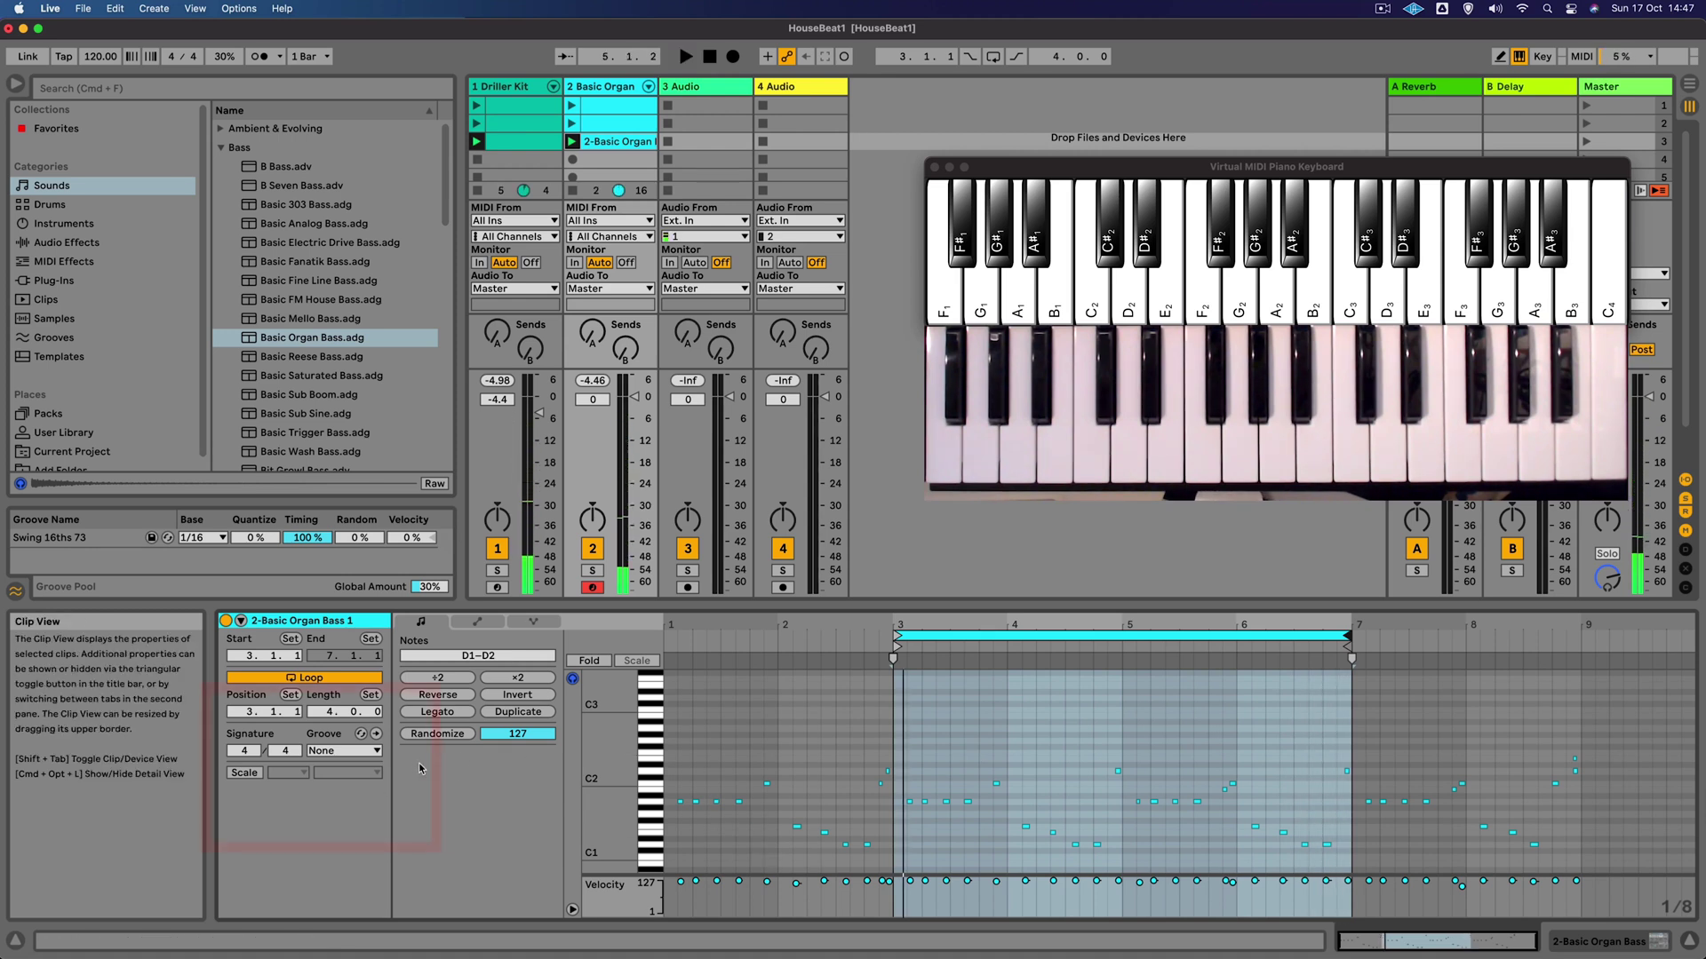
Apply the Swing 16ths 73 groove and crop the clip to its four looped bars.
click(344, 751)
click(359, 781)
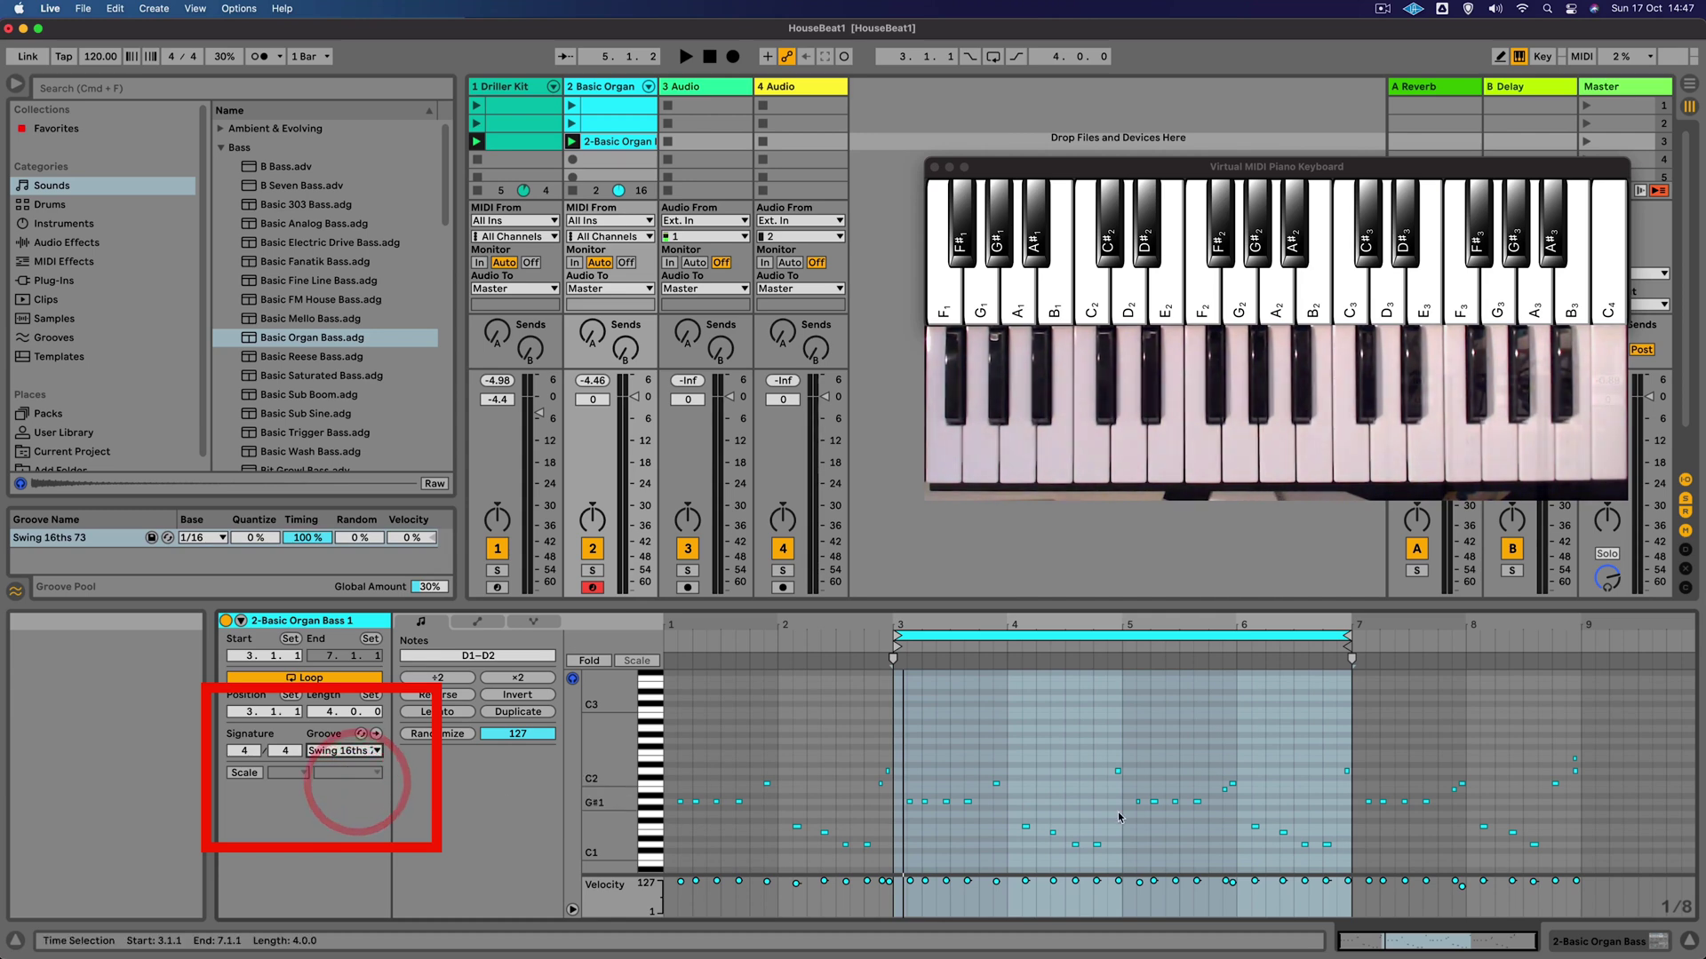
right_click(1035, 711)
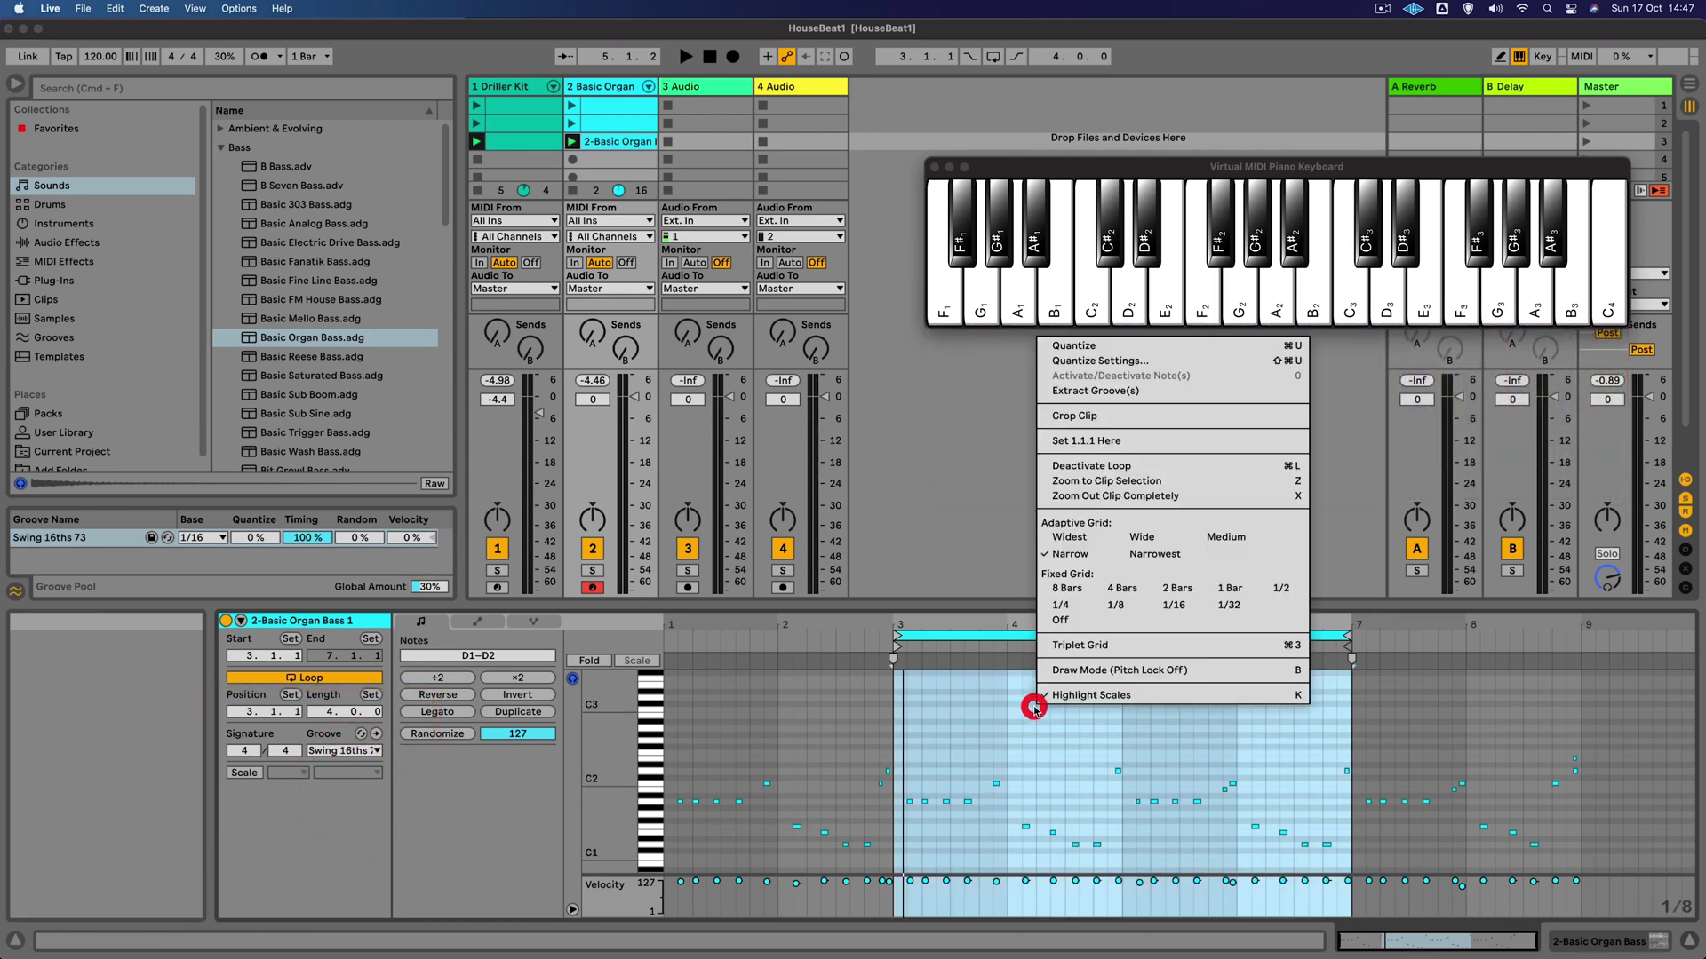
click(1081, 418)
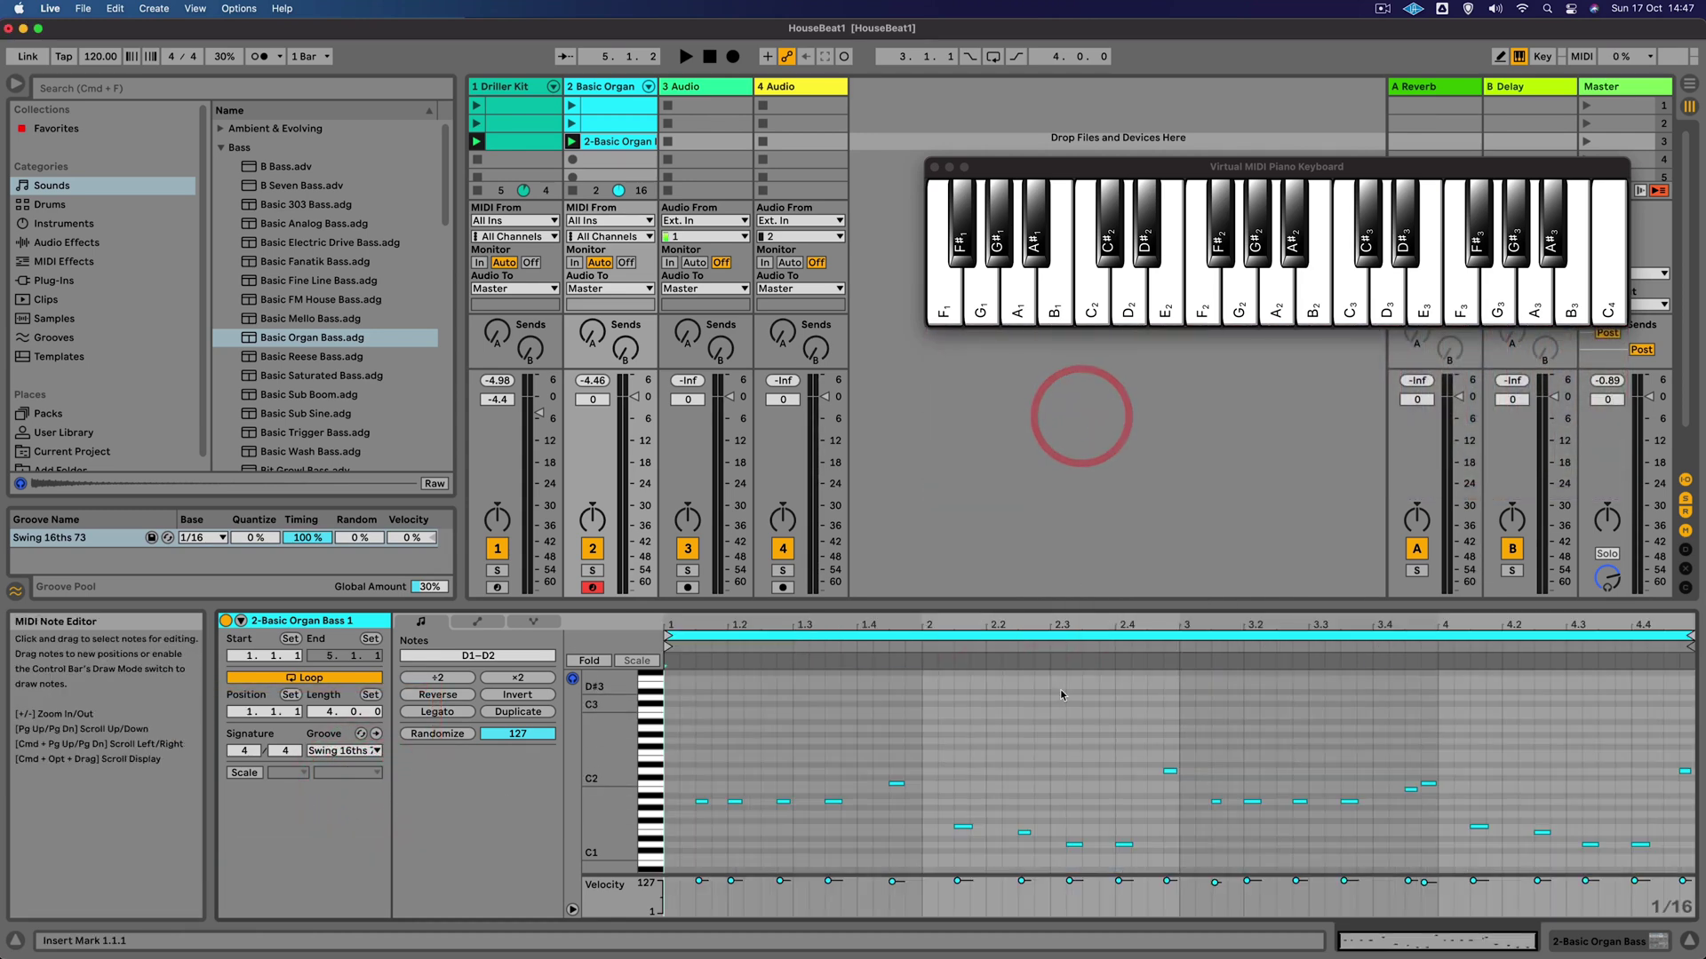
key(space)
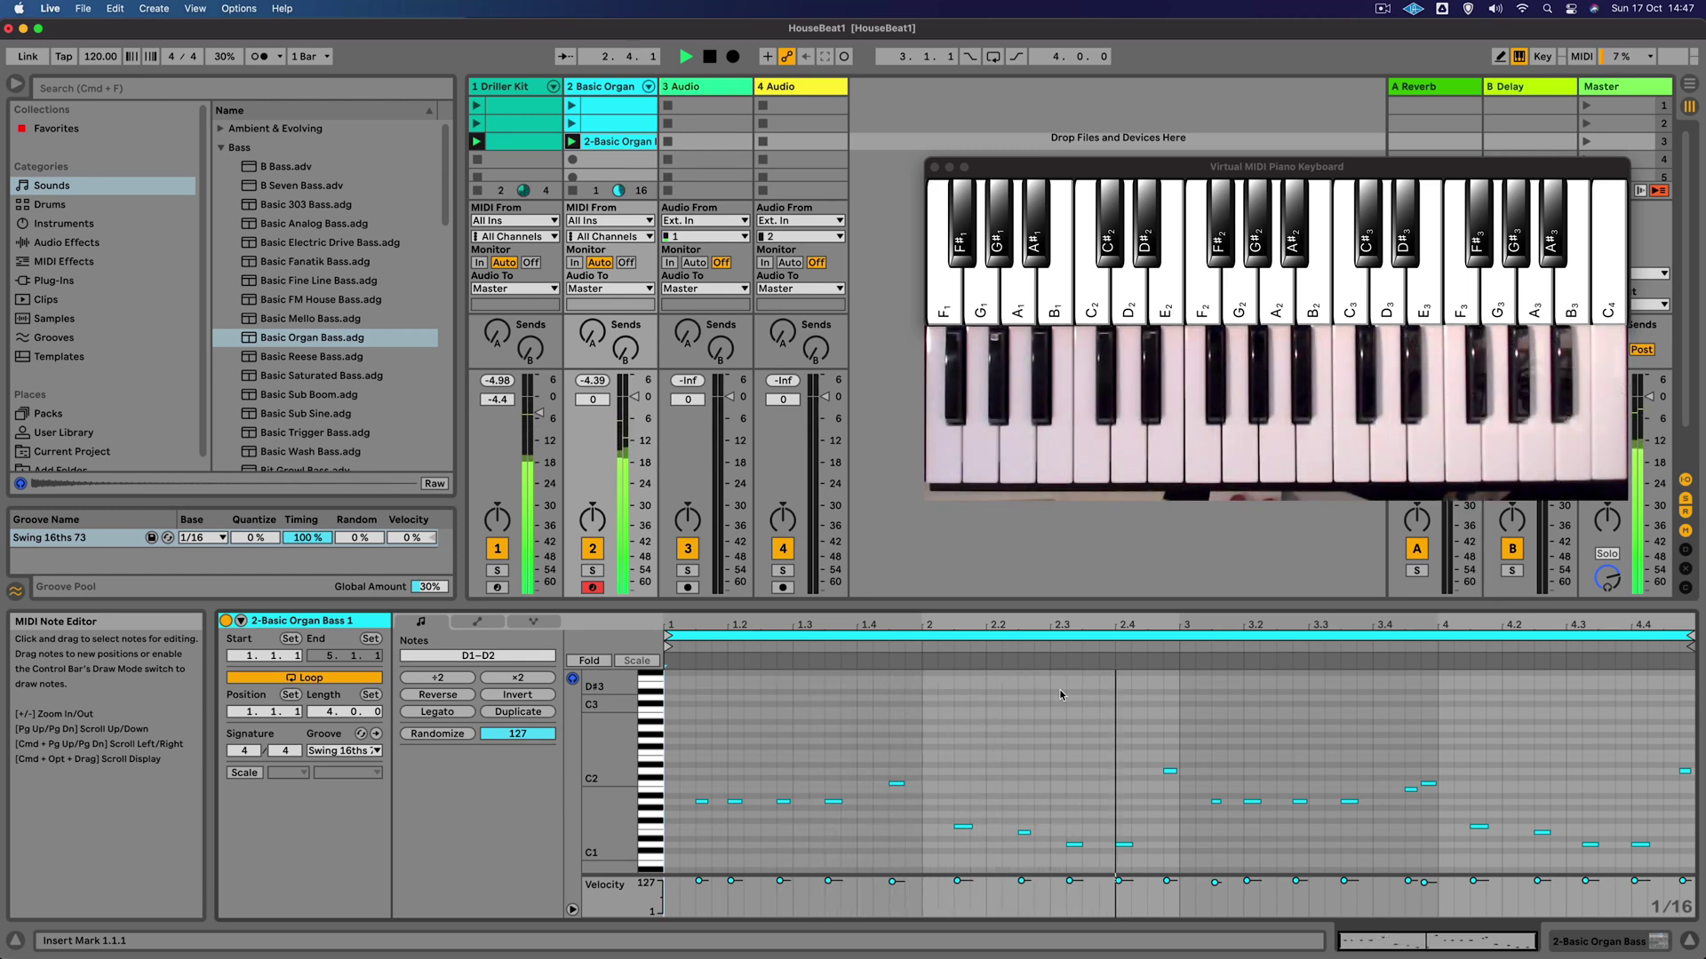
key(space)
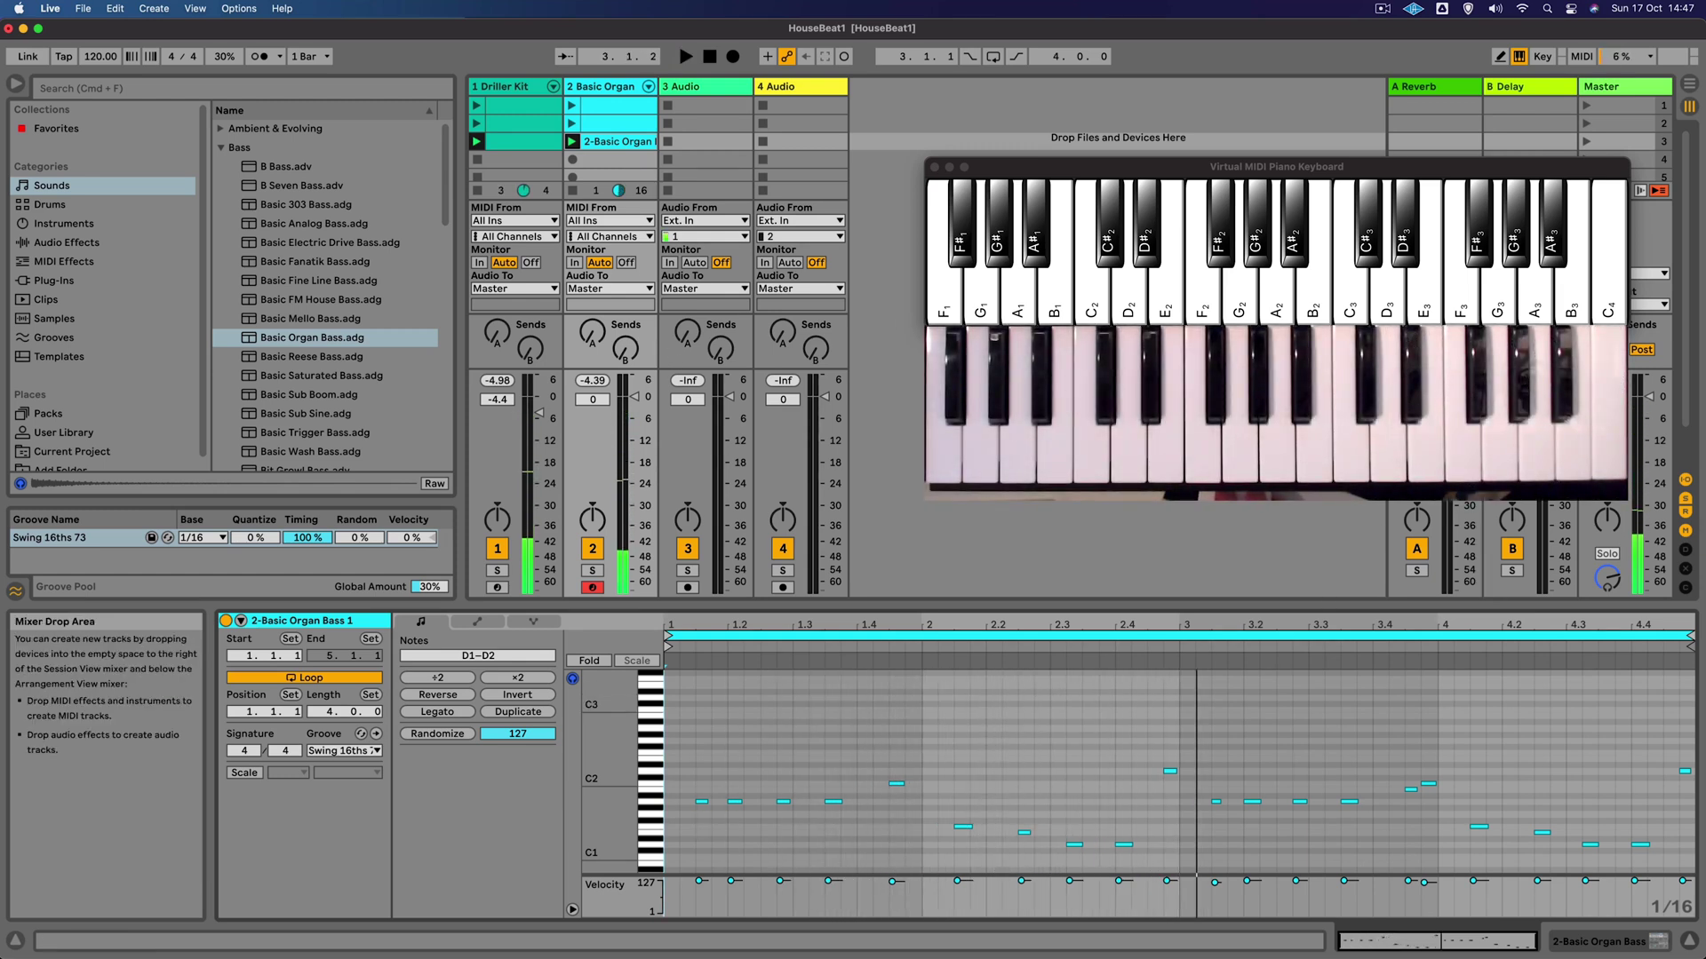
Show the Basic Organ Bass device, solo its track, and set Filter Cutoff to 78.3 Hz during playback.
click(602, 89)
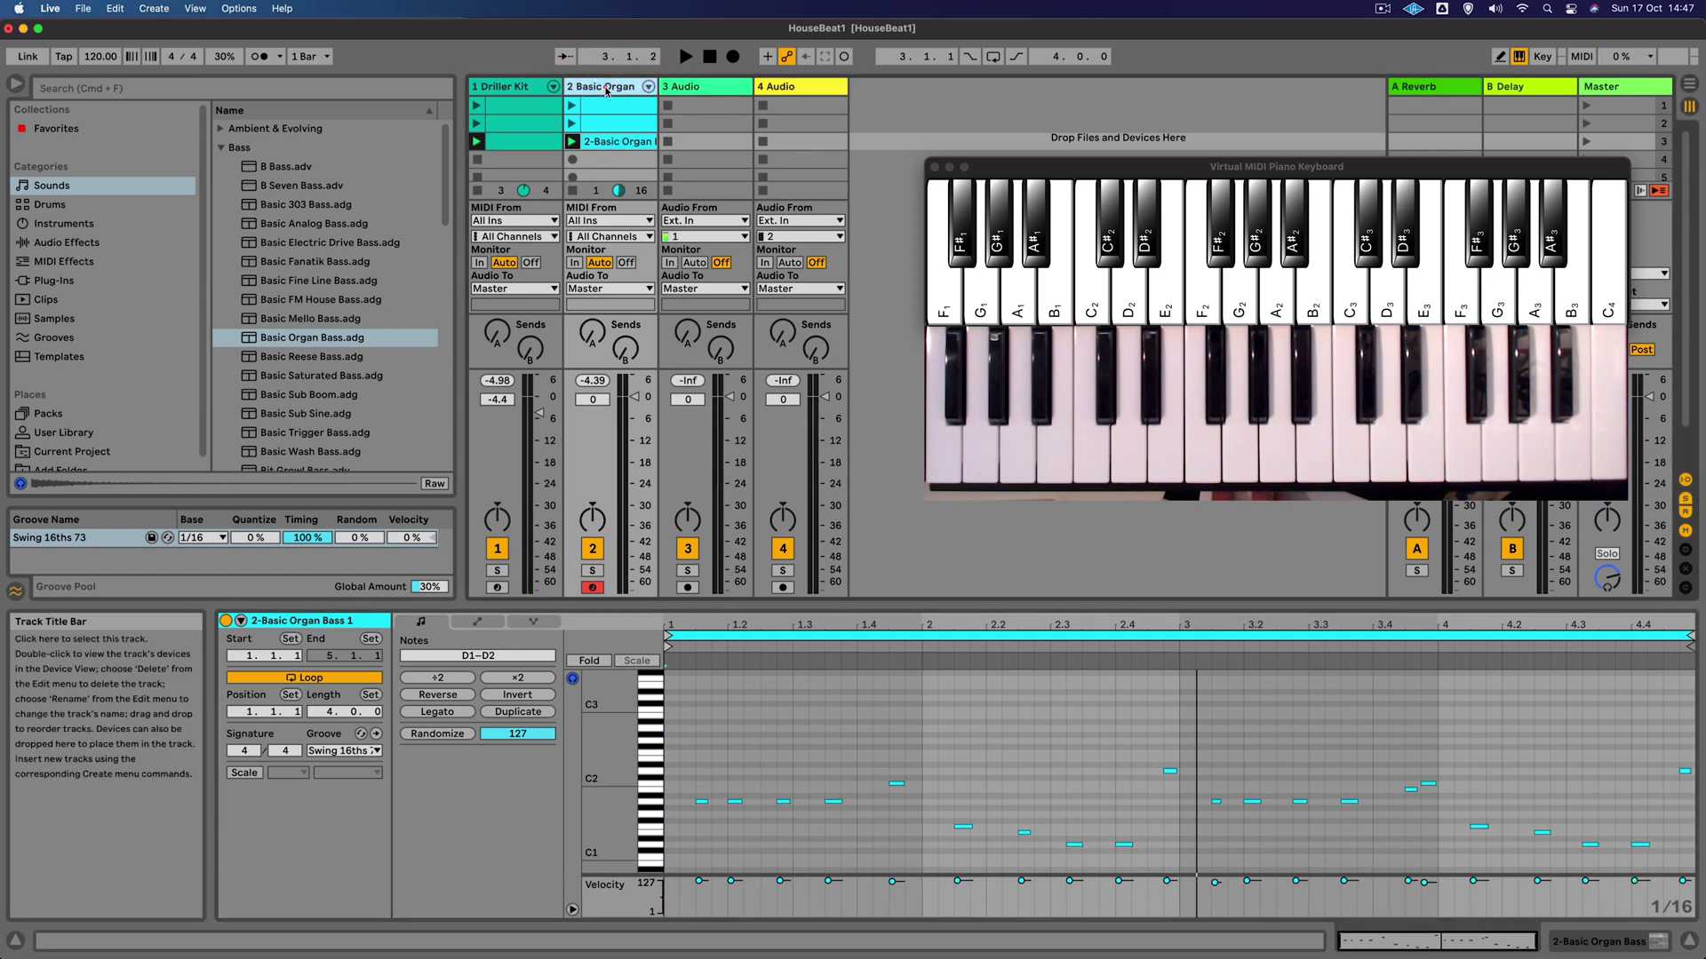
double_click(602, 89)
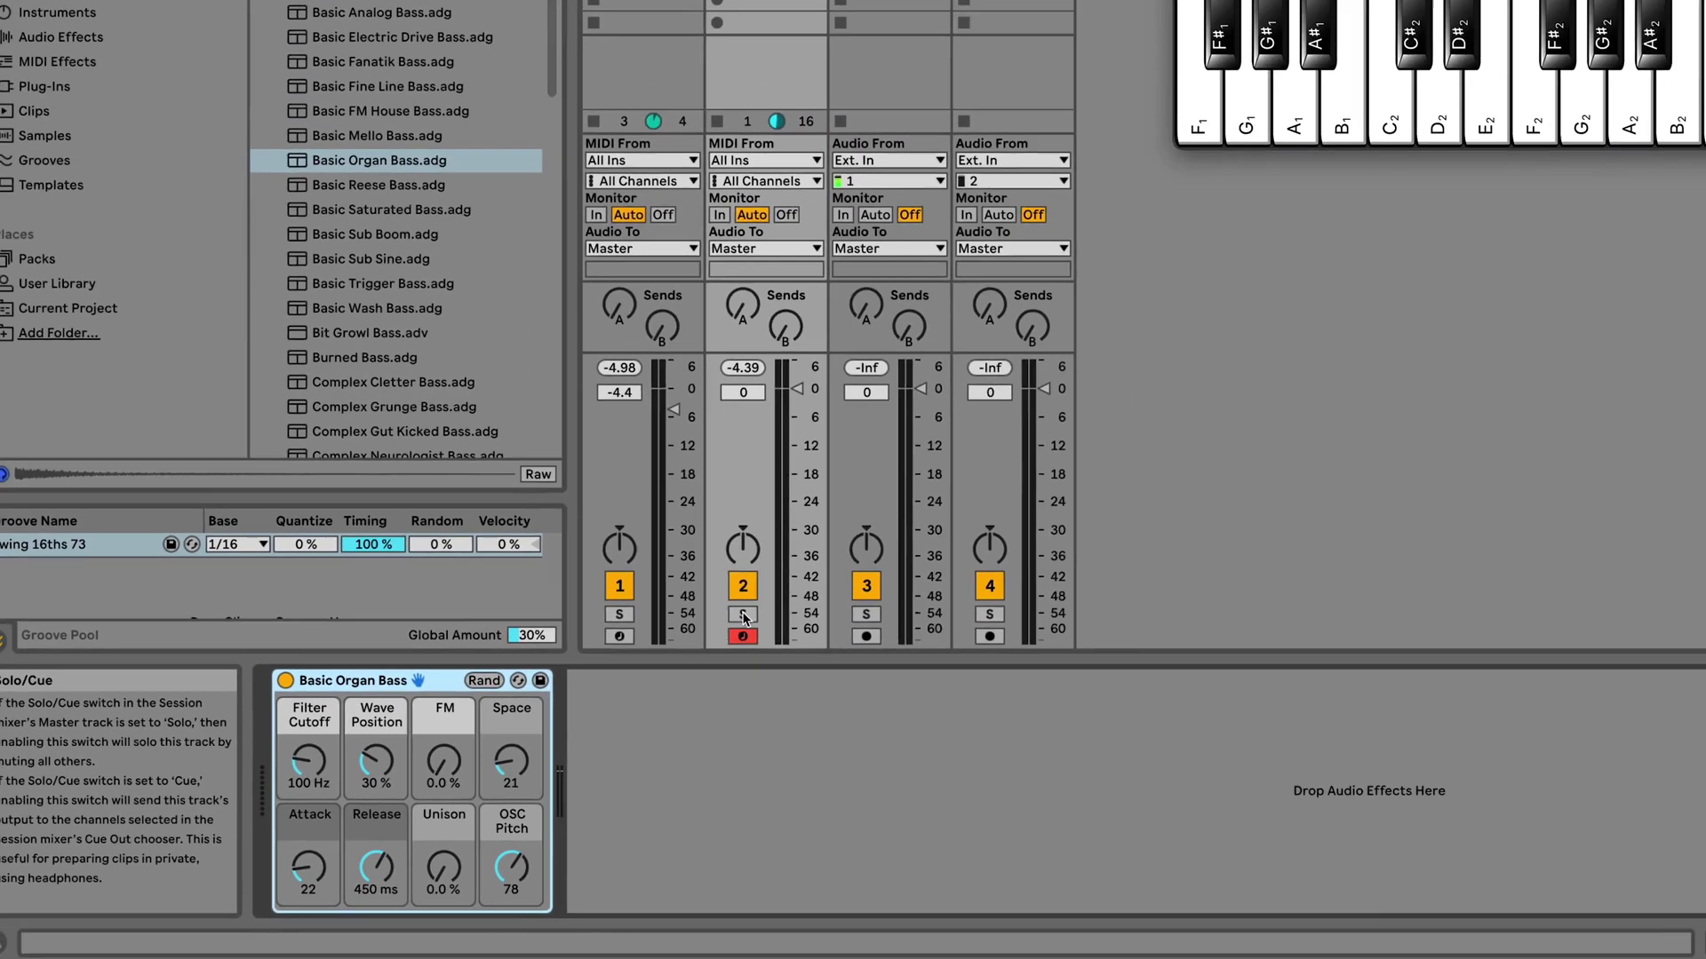
click(743, 614)
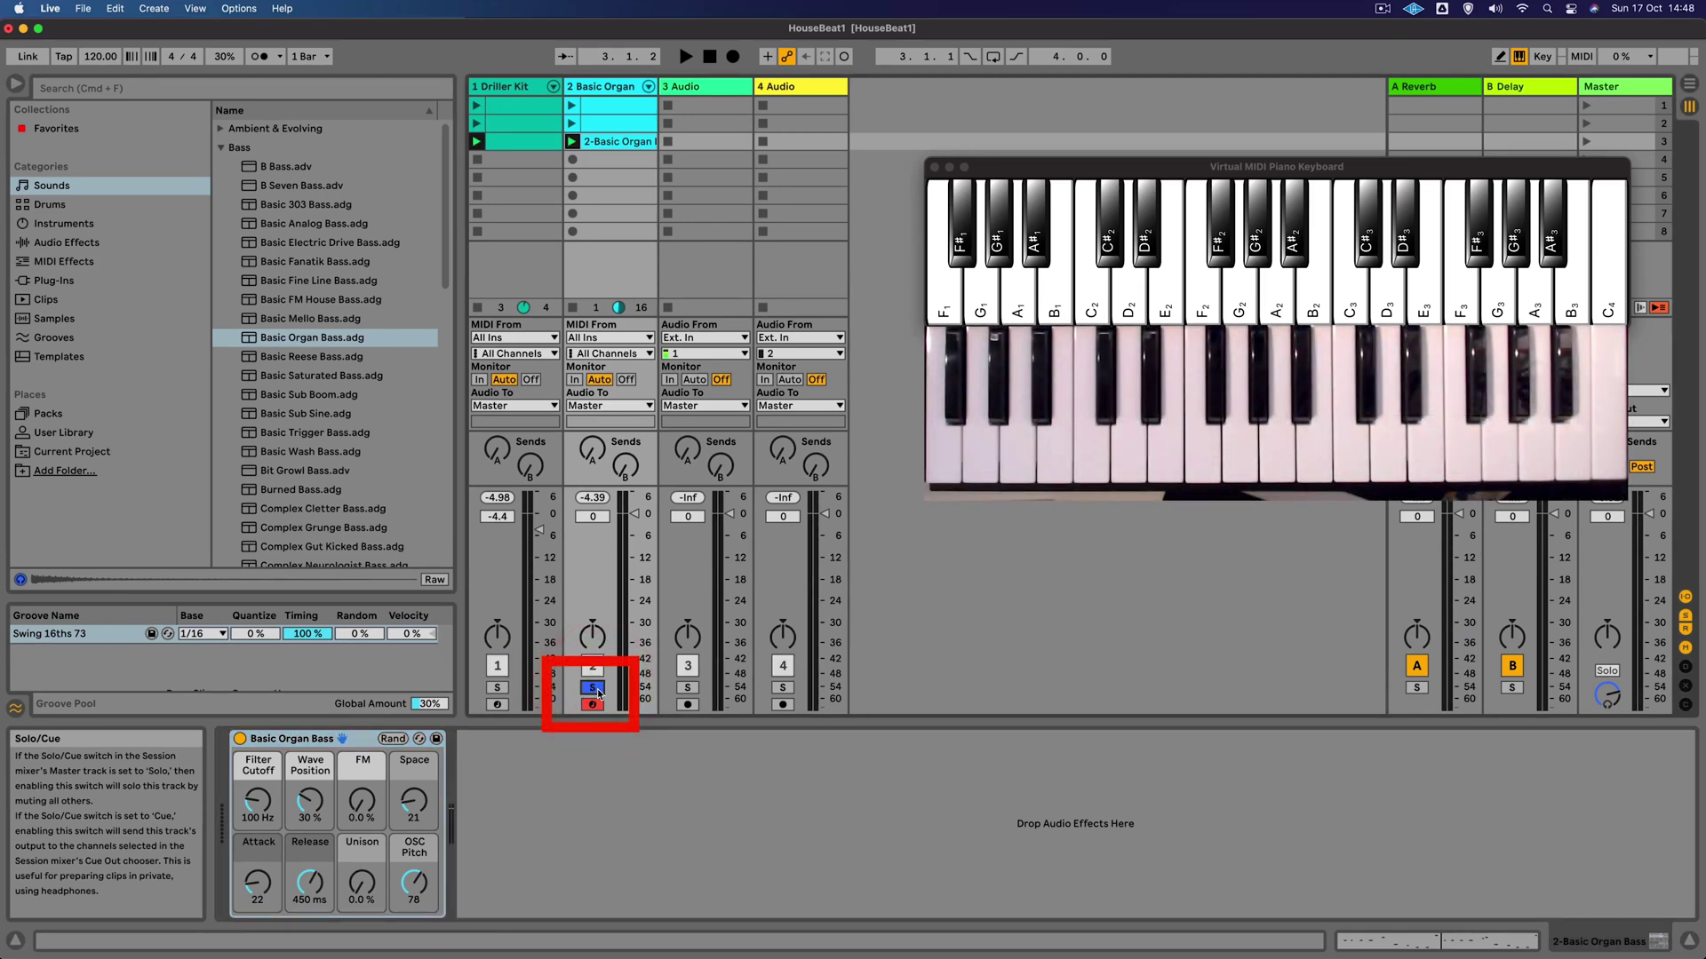
key(space)
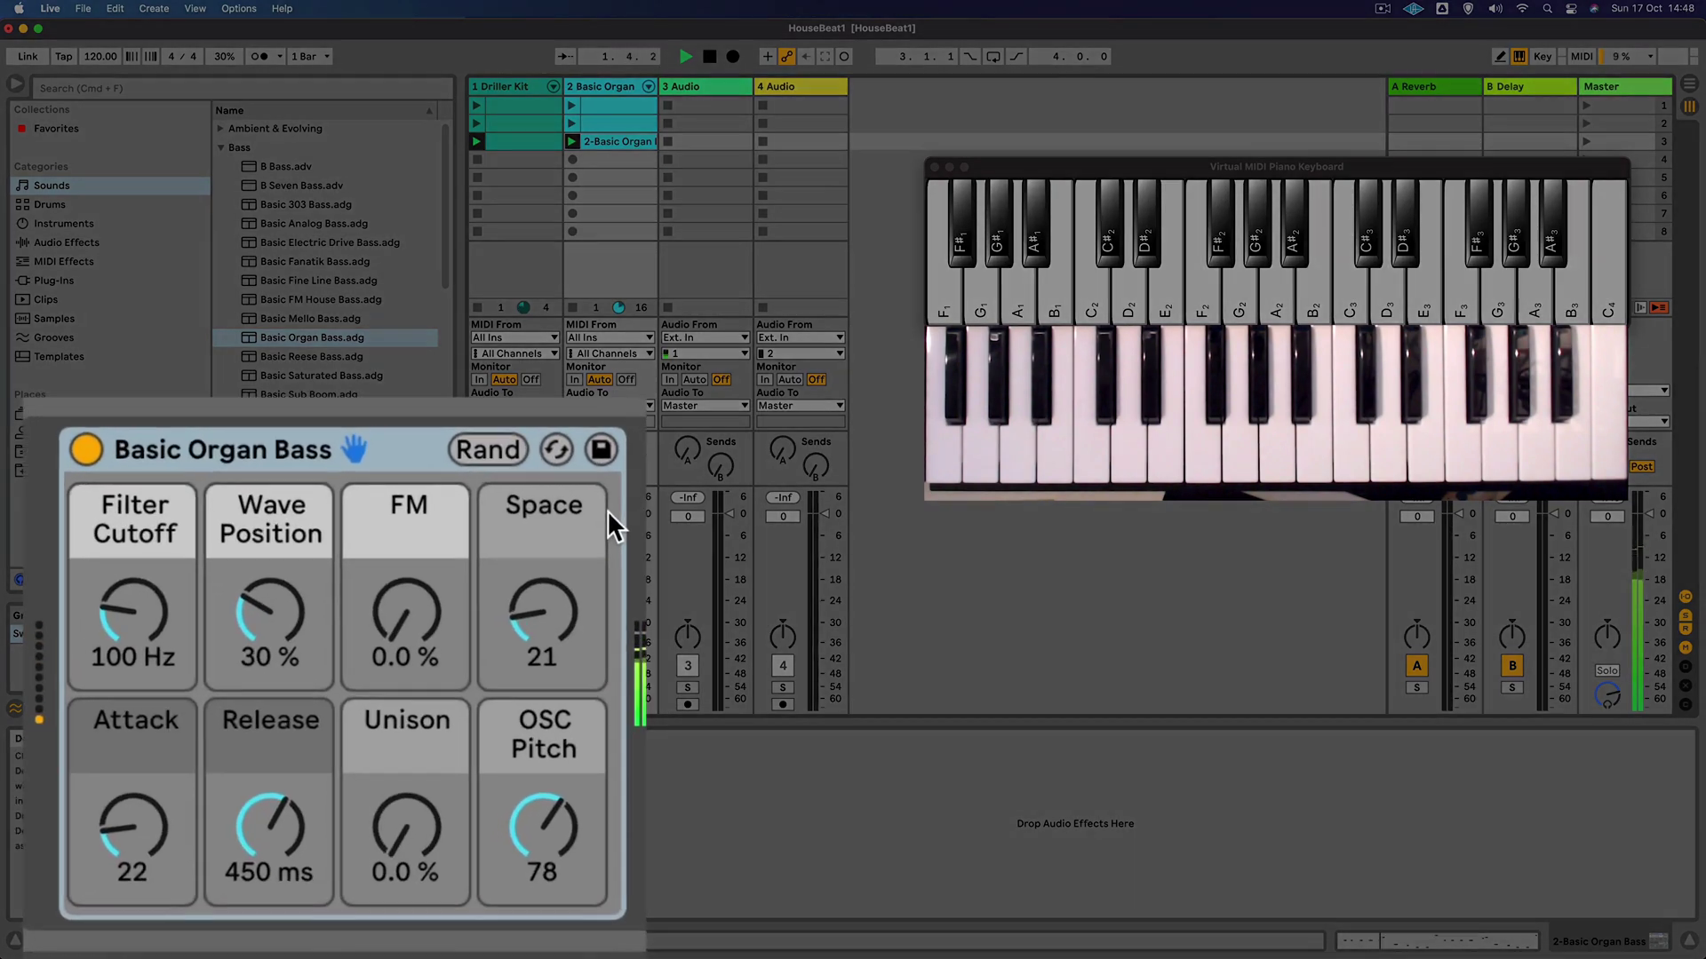
drag(135, 610, 135, 623)
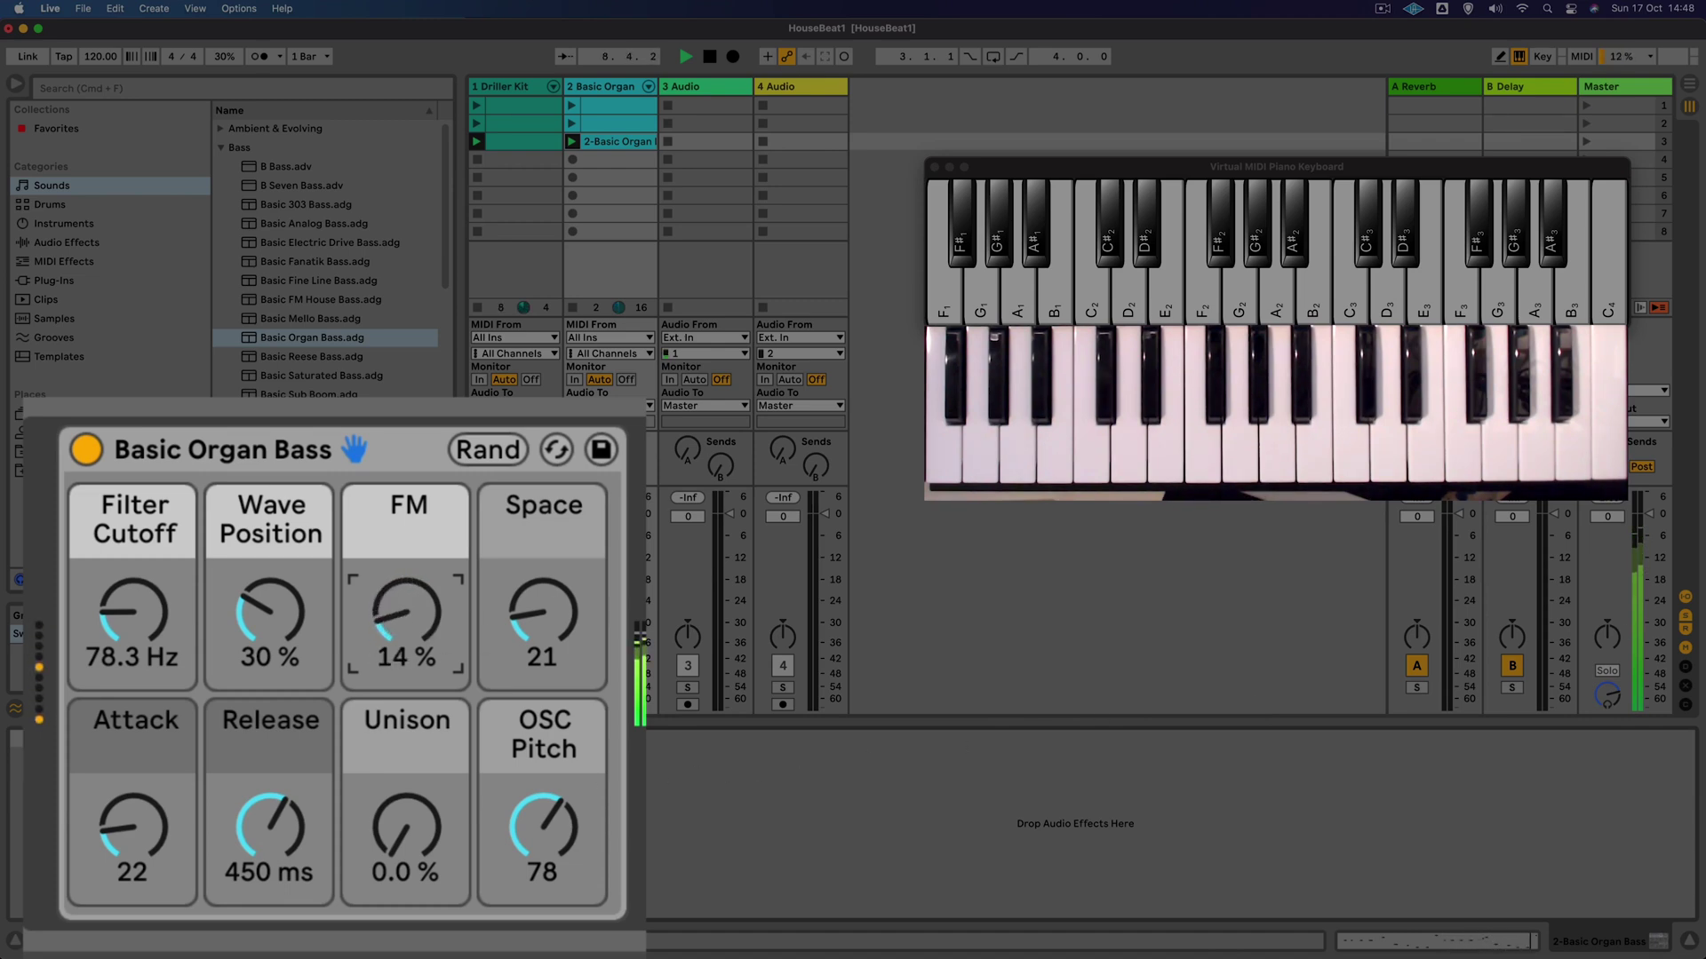
key(space)
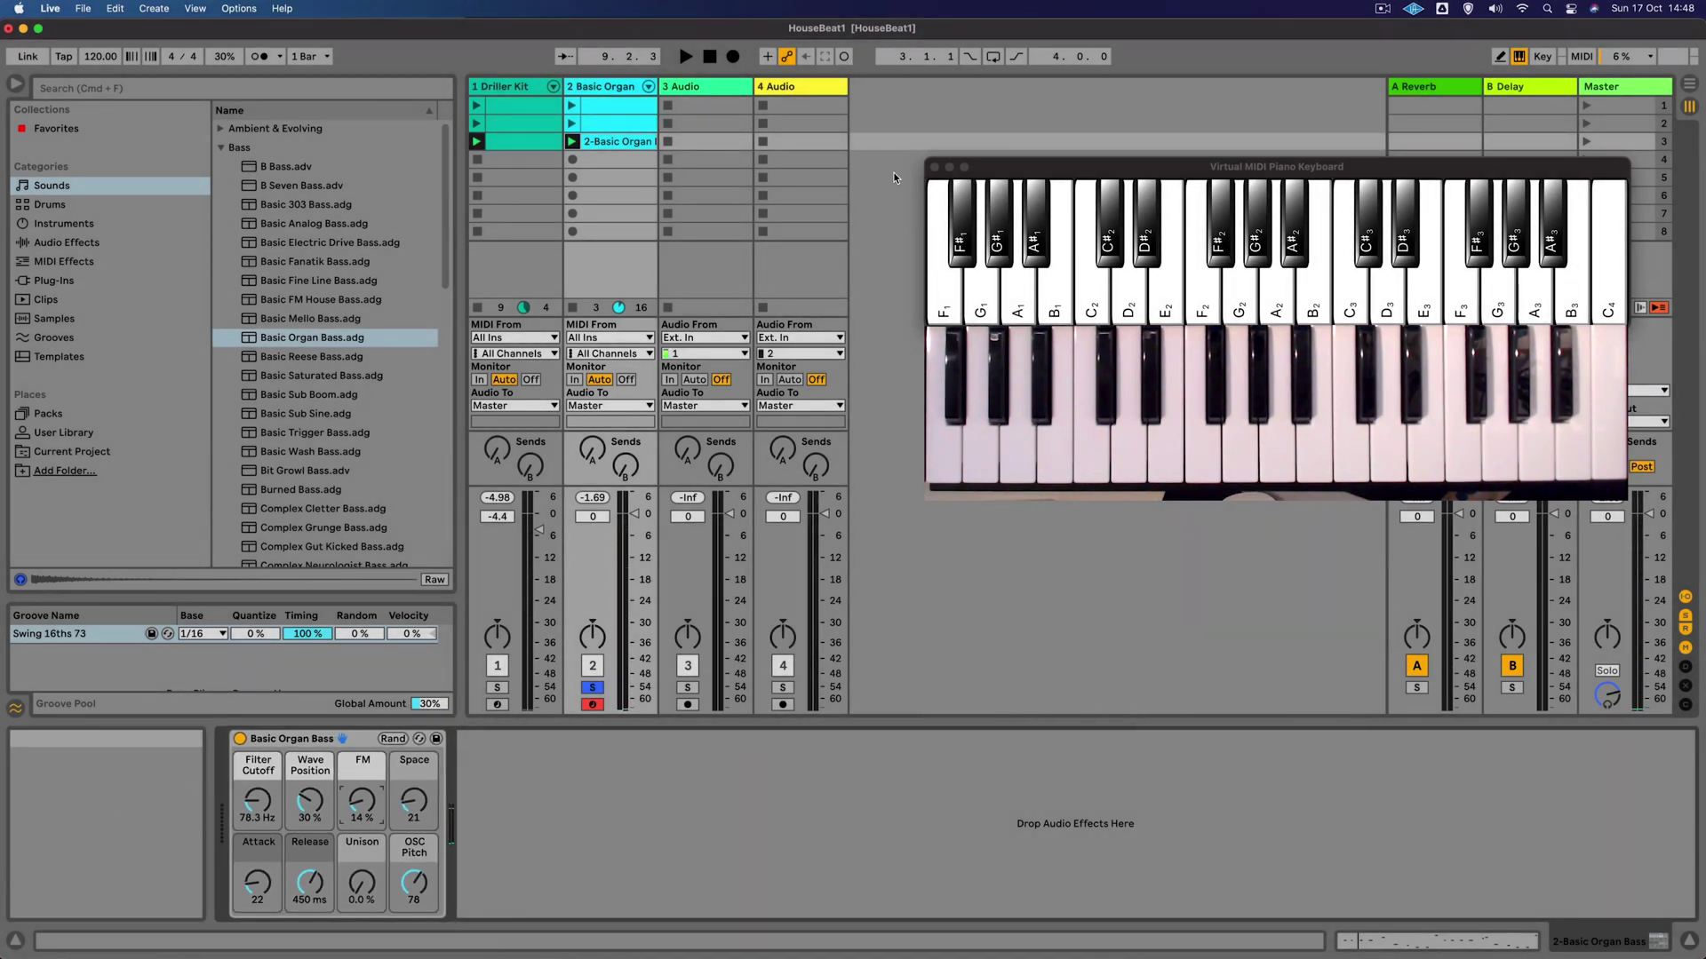
Reset FM to 0%, start Session Record, and sweep FM up to 11% as automation.
drag(361, 798, 361, 804)
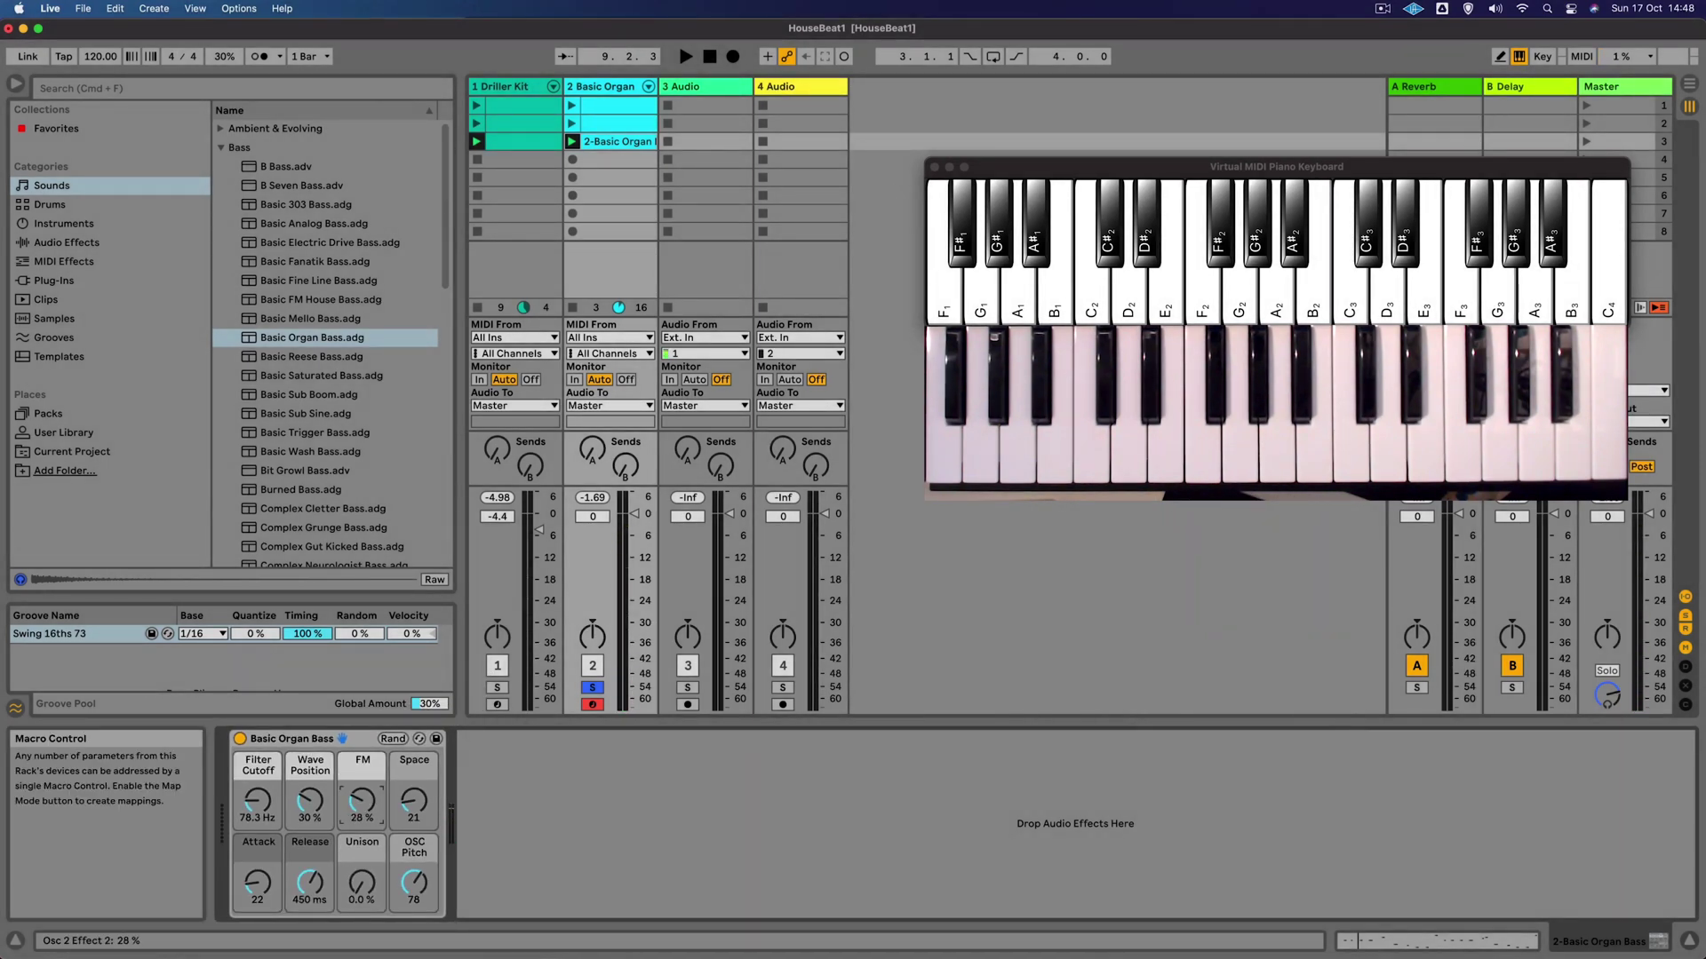
click(845, 59)
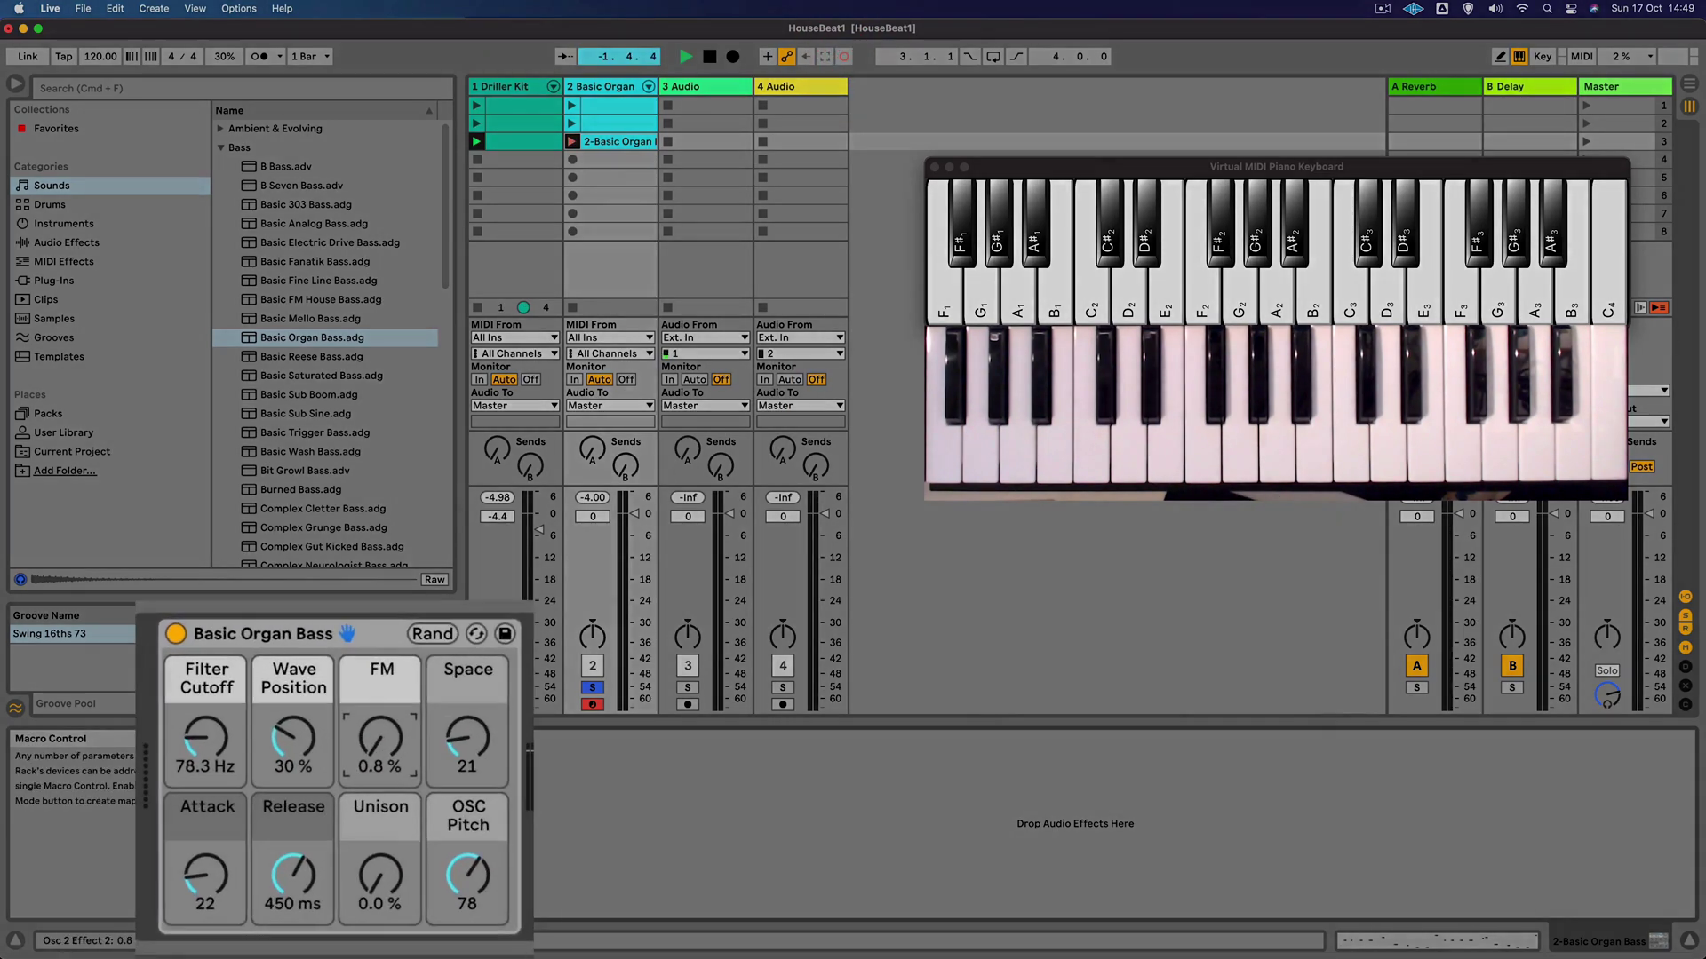
drag(362, 800, 362, 790)
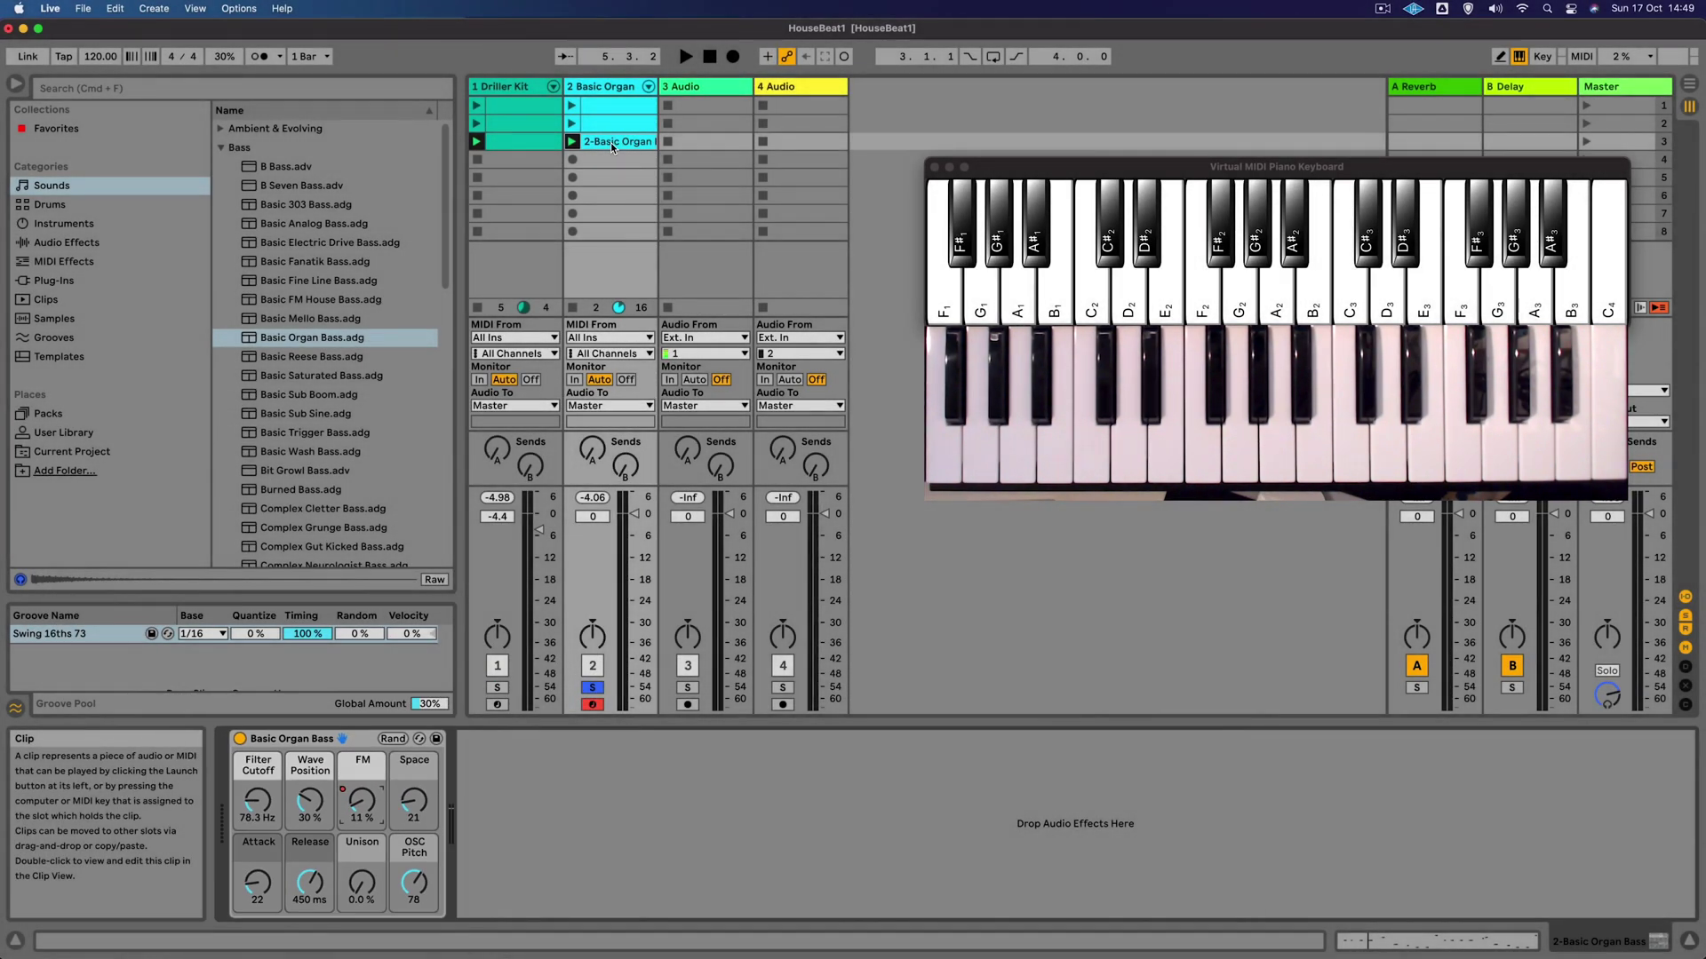
Show the organ bass clip's FM automation envelope, play it, and unsolo the organ track.
double_click(610, 142)
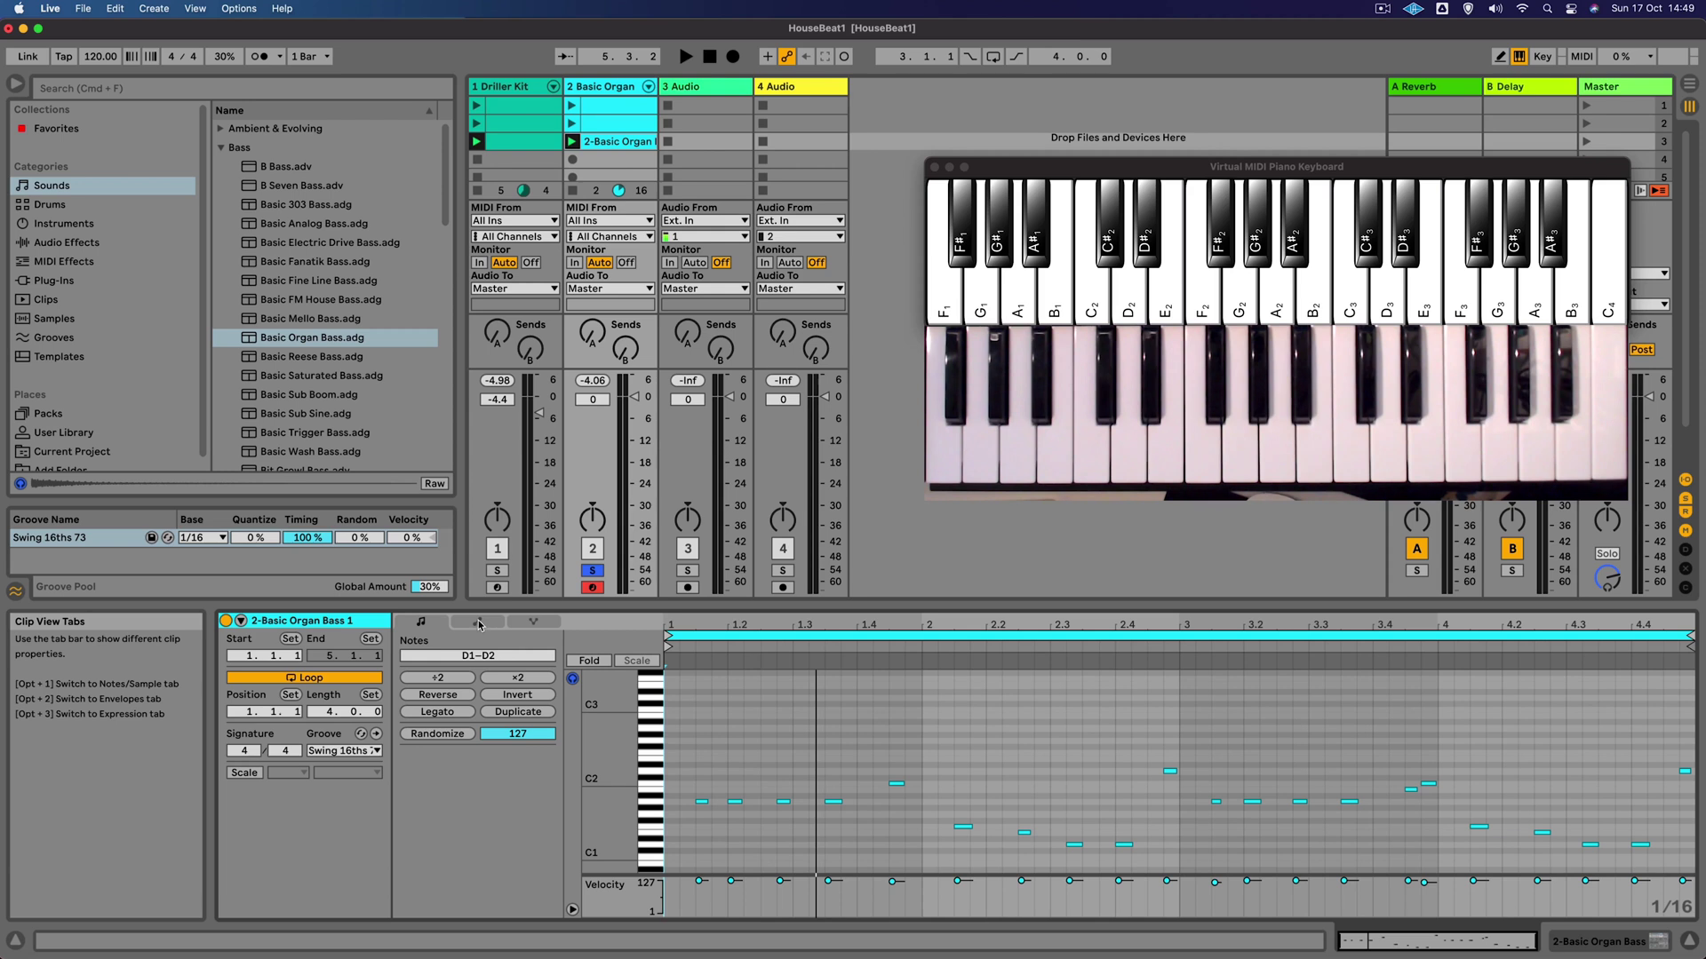
click(478, 623)
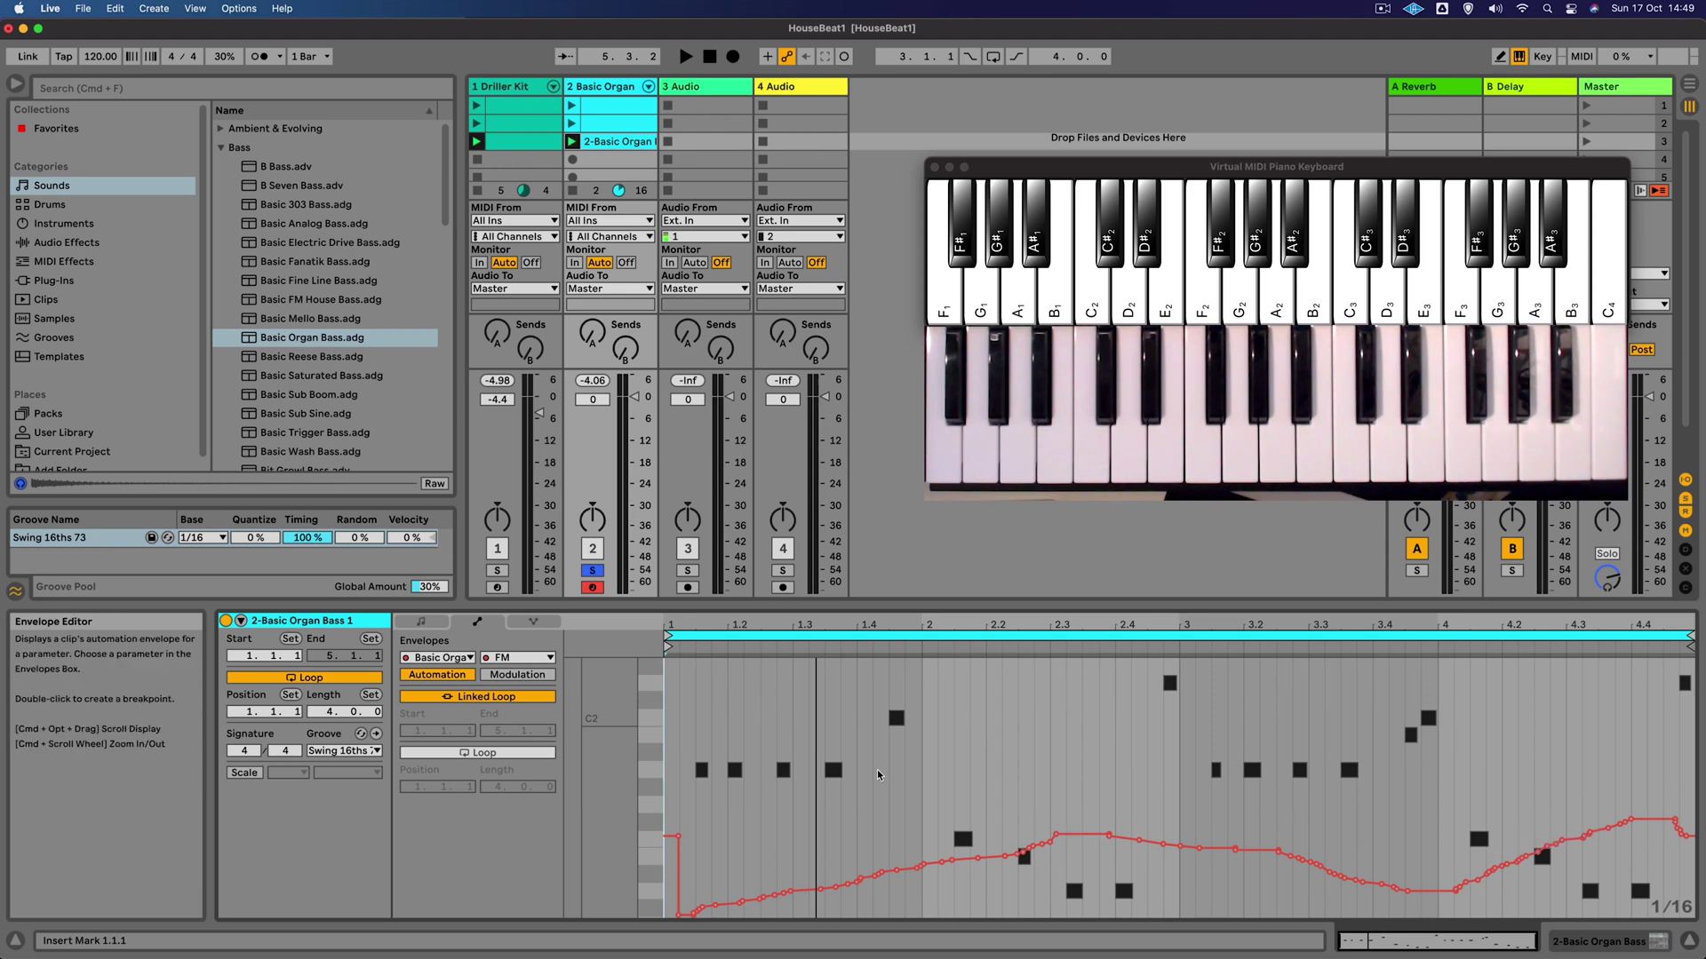
key(space)
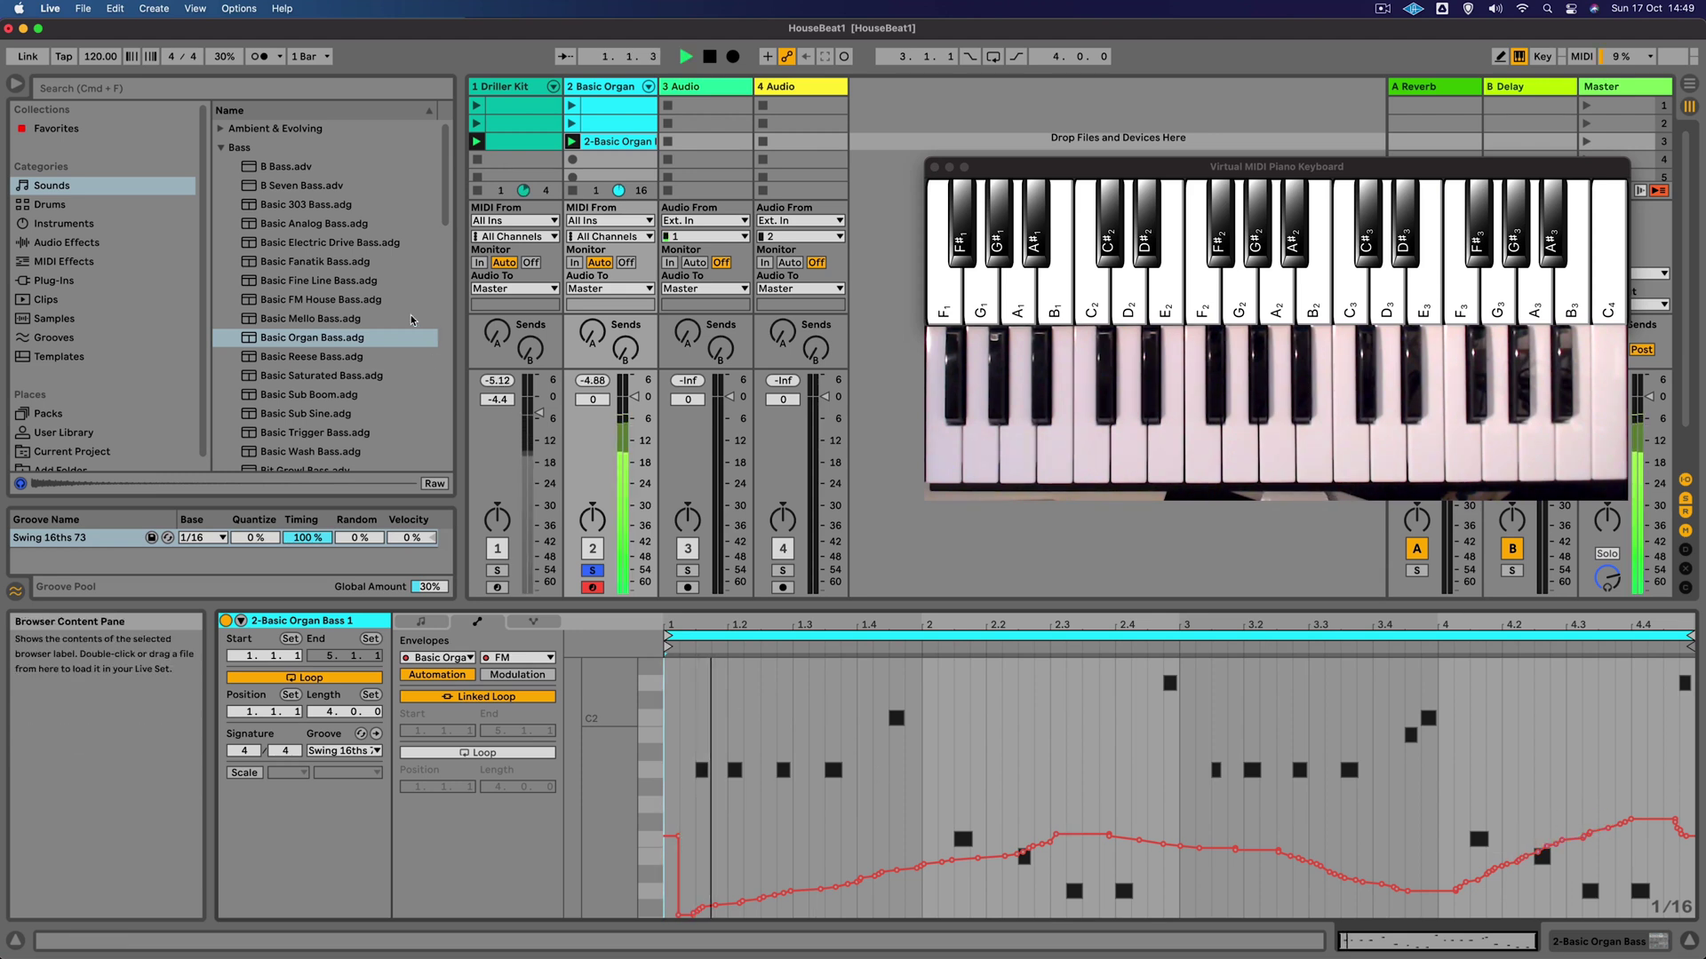
click(592, 571)
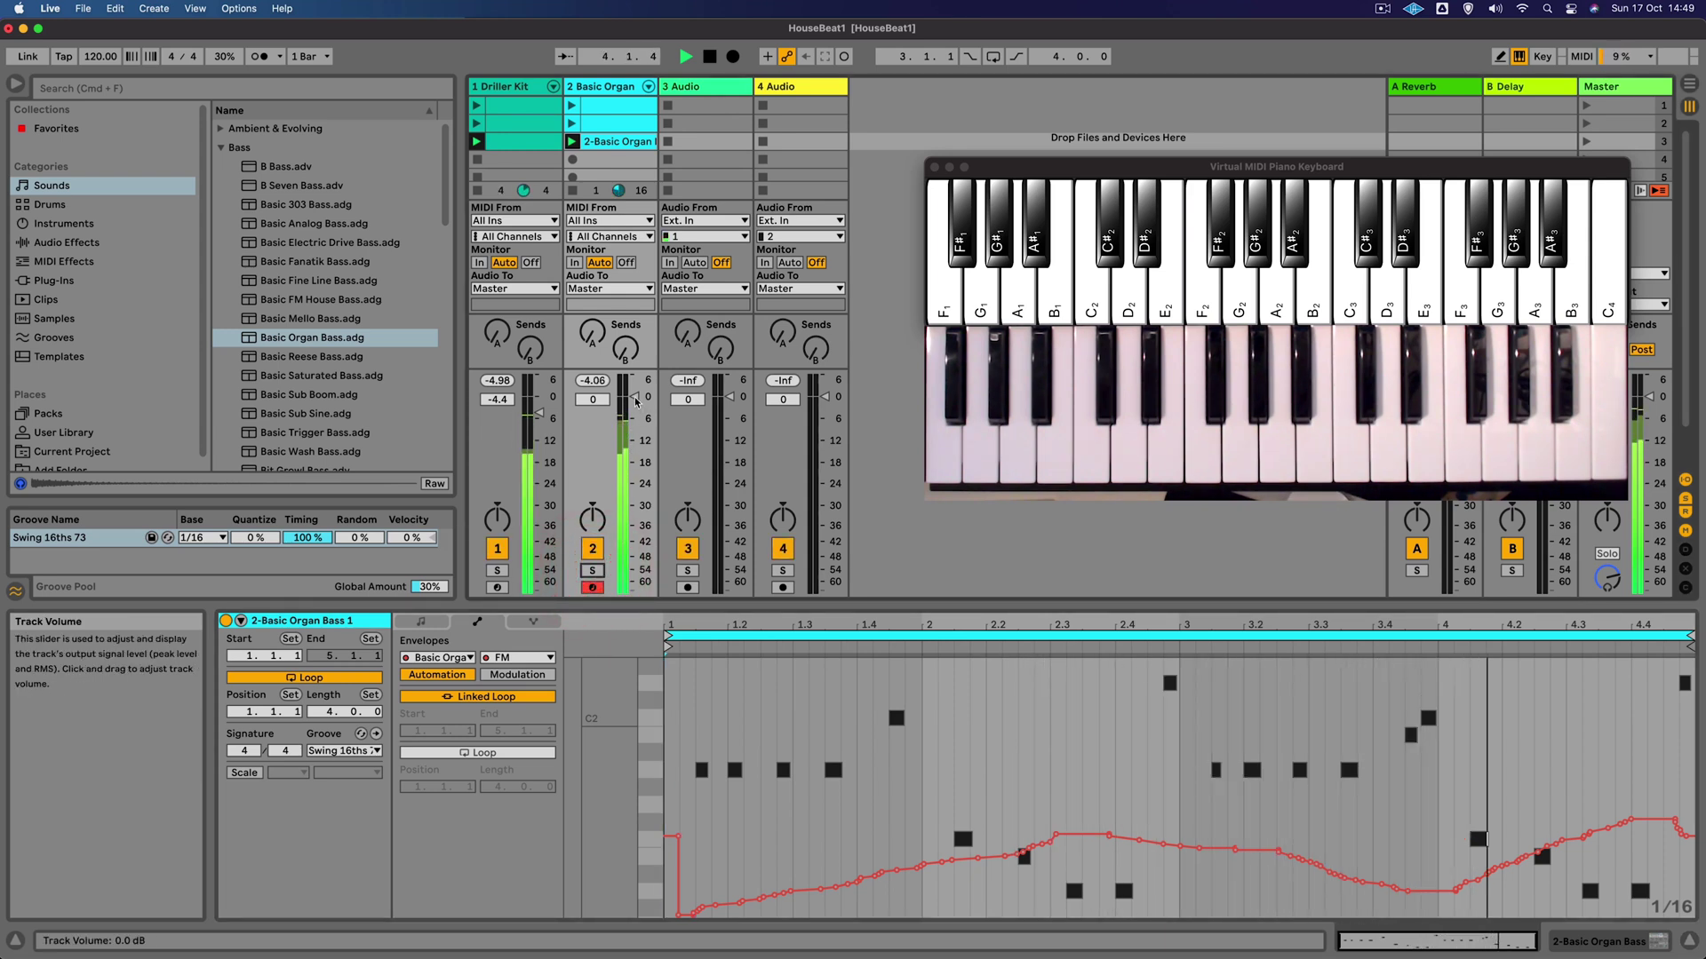
Lower the Basic Organ track volume to -3.6 dB, stop playback, and launch scene 2.
drag(636, 401, 636, 415)
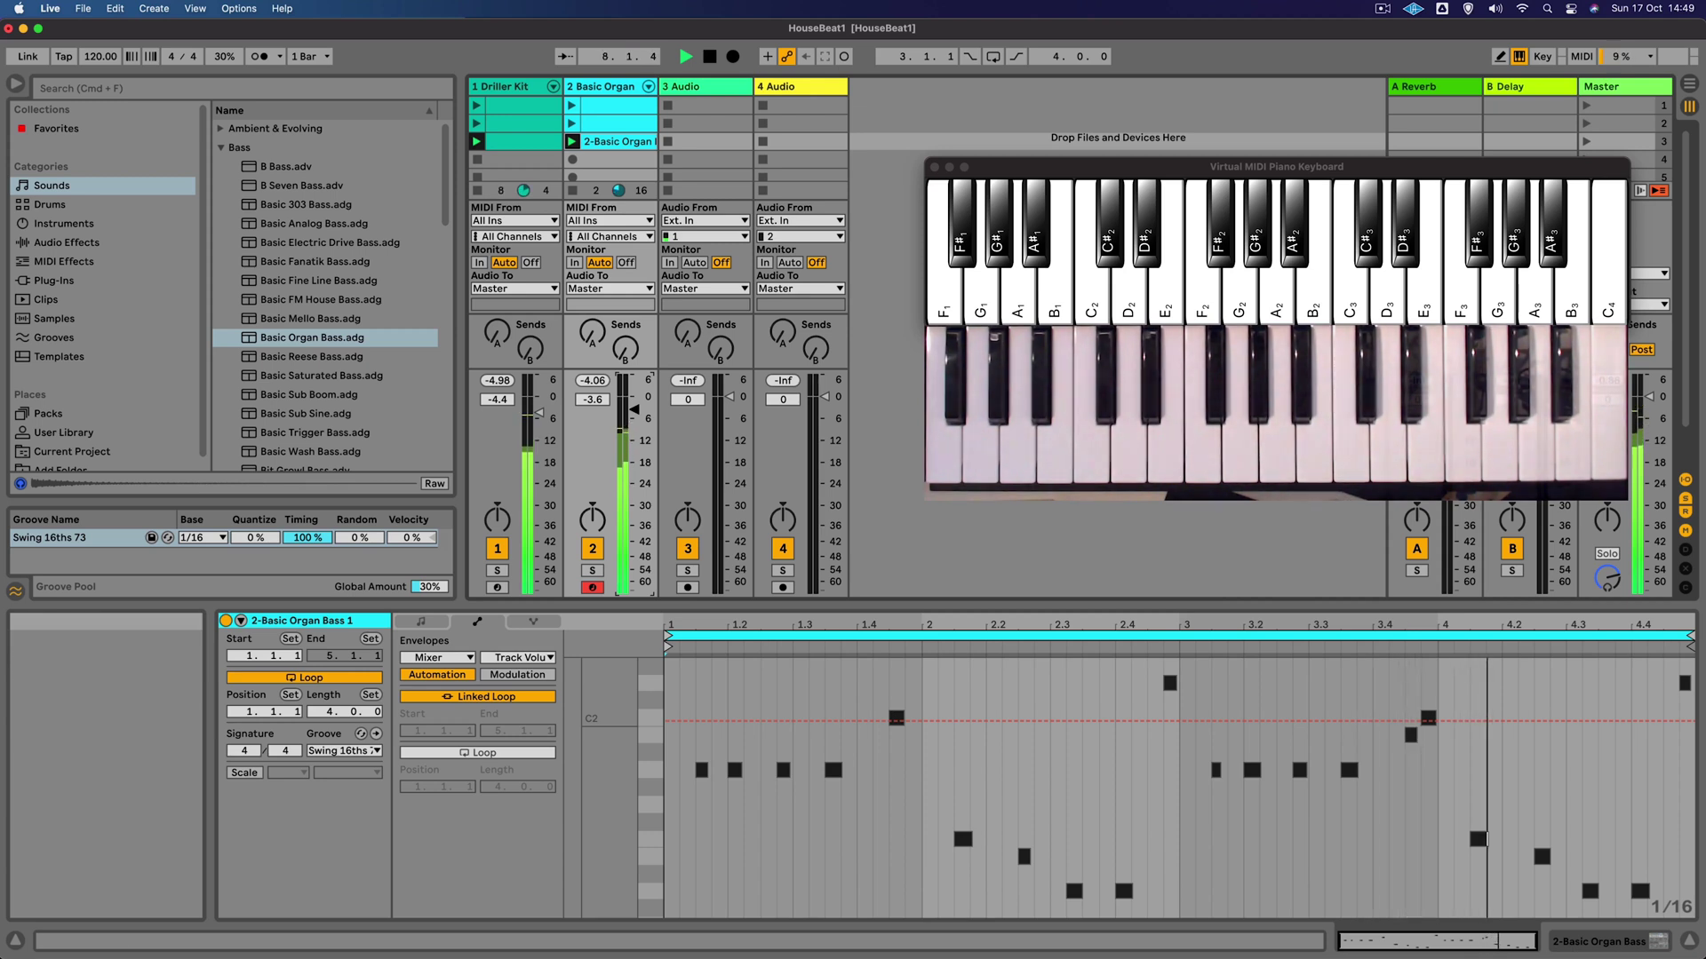
key(space)
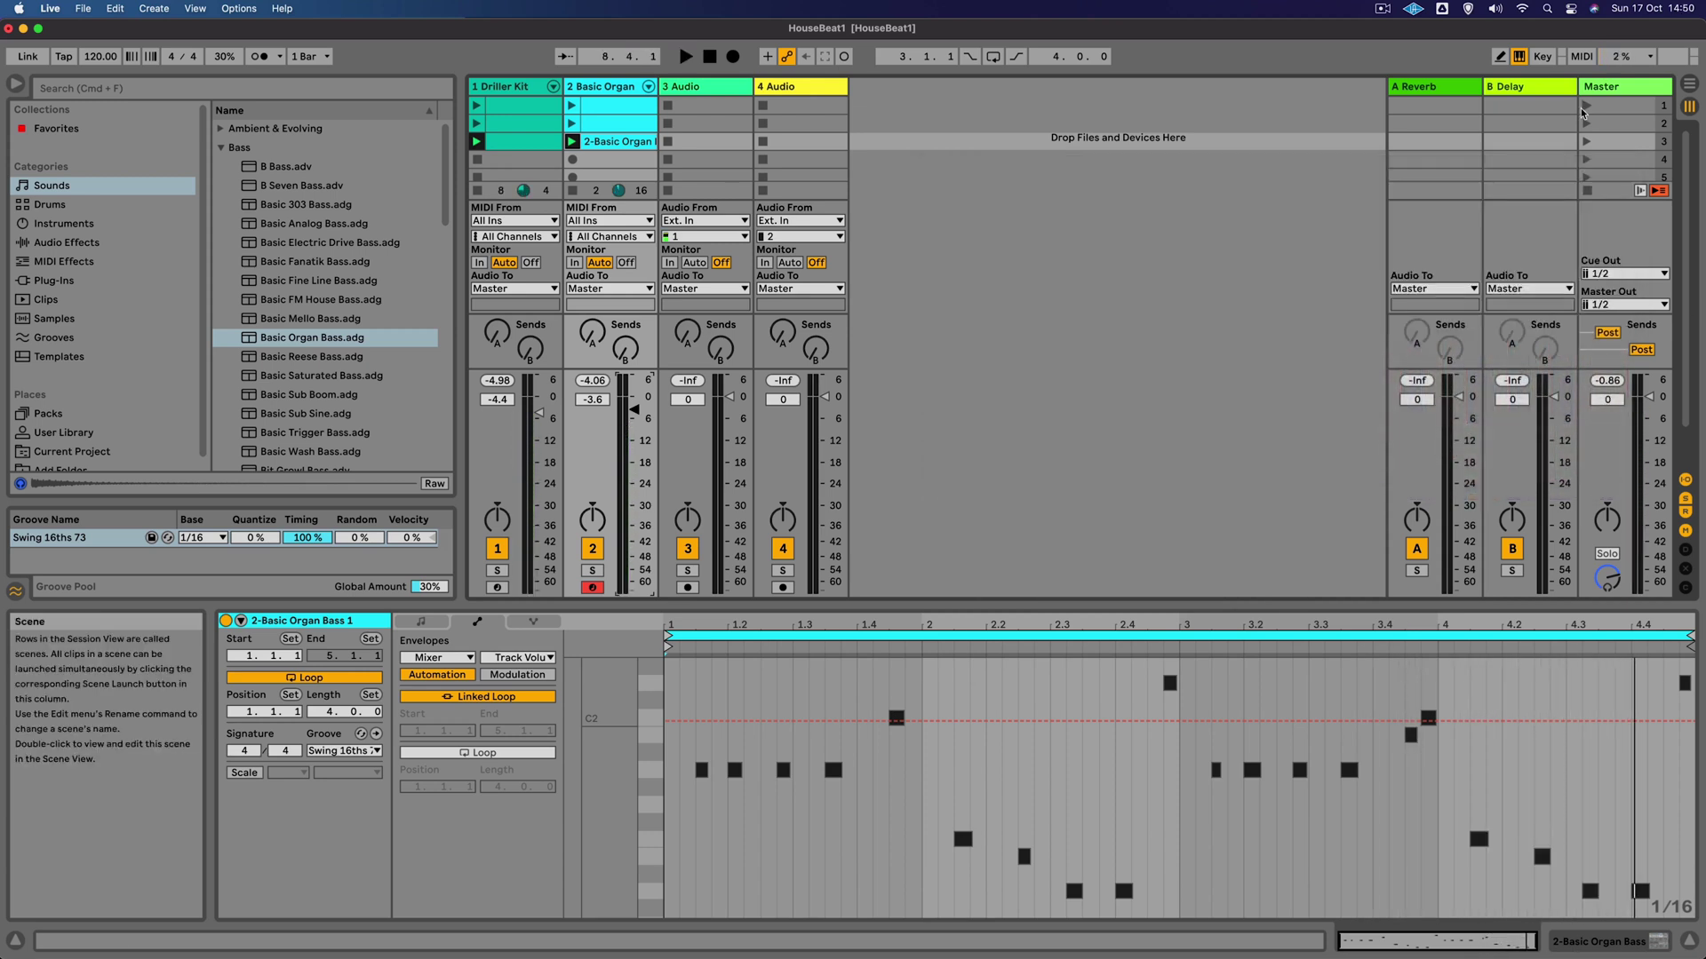
click(1586, 123)
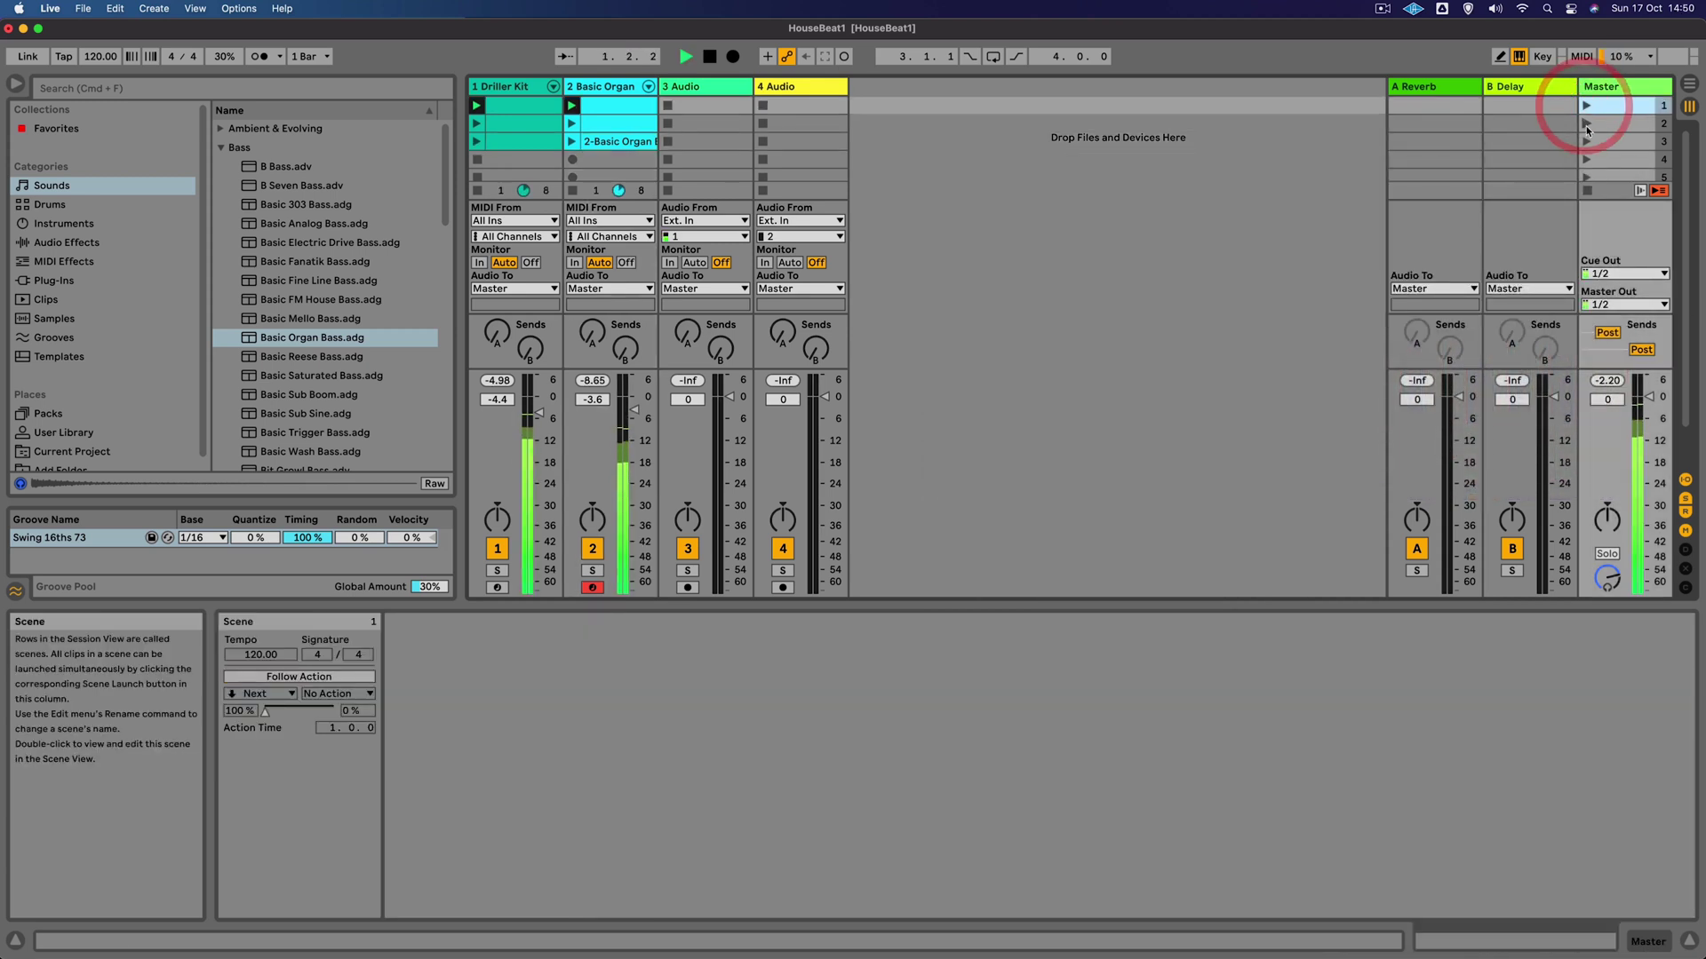